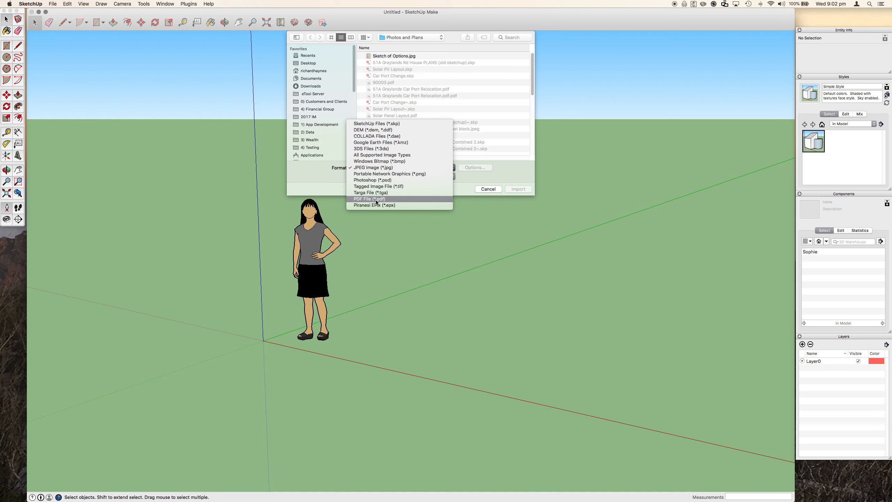
Import the PDF file "Example Plan.pdf" from the Downloads folder, using it as an image
left_click(376, 202)
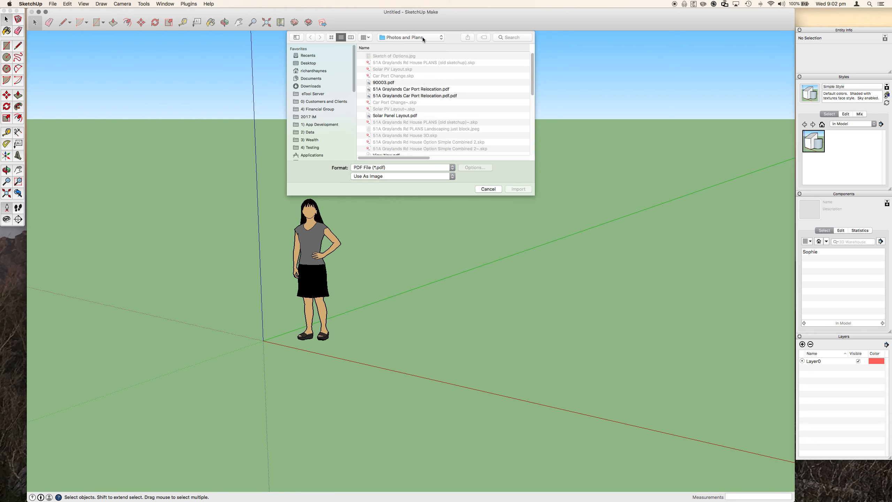
left_click(311, 87)
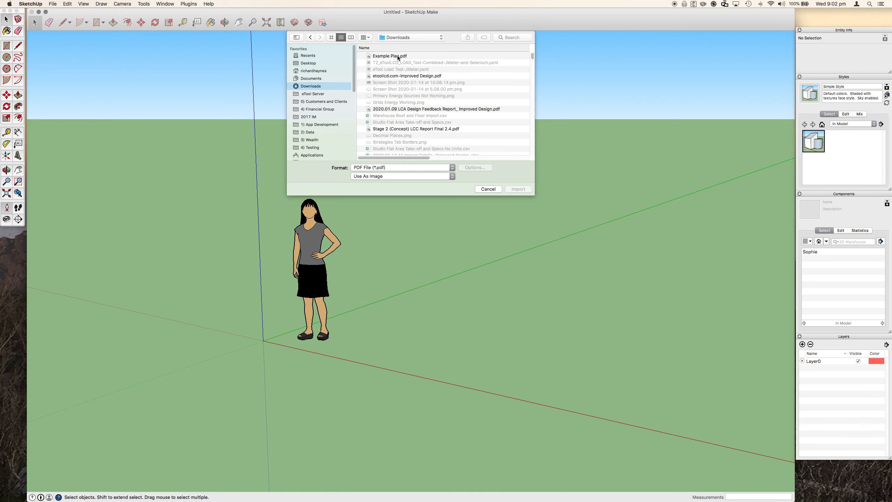
left_click(397, 55)
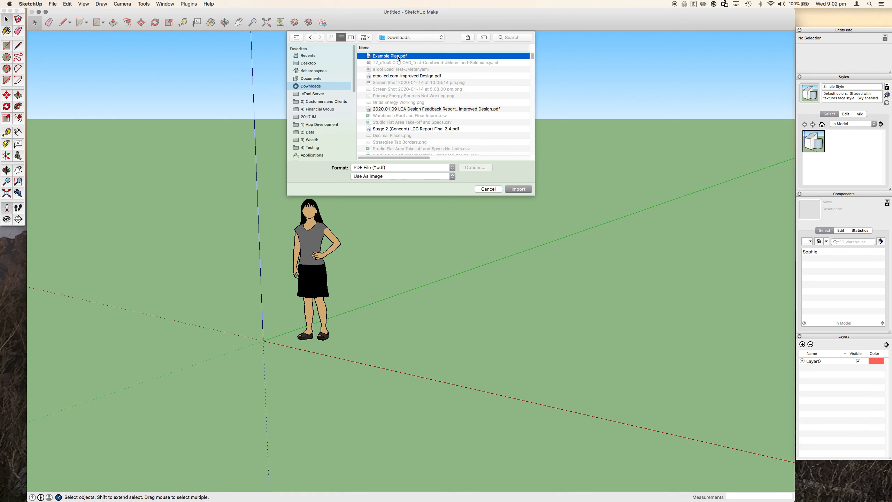
left_click(519, 189)
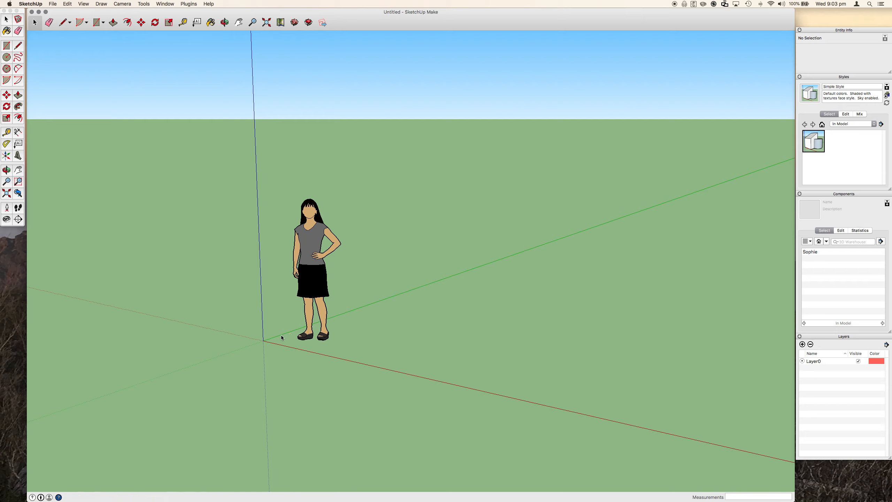
Place the plan image flat on the ground from the axes origin, sized about 6900 mm high
left_click(263, 340)
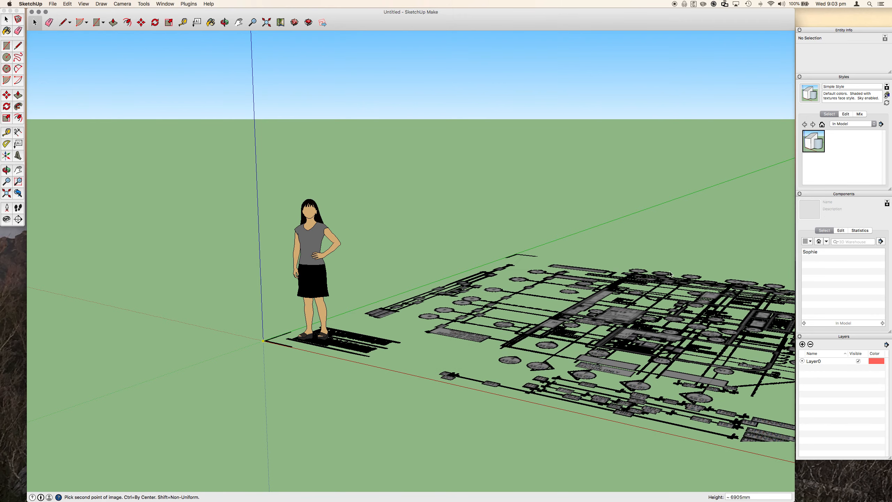
left_click(325, 303)
scroll(333, 320, "down", 5)
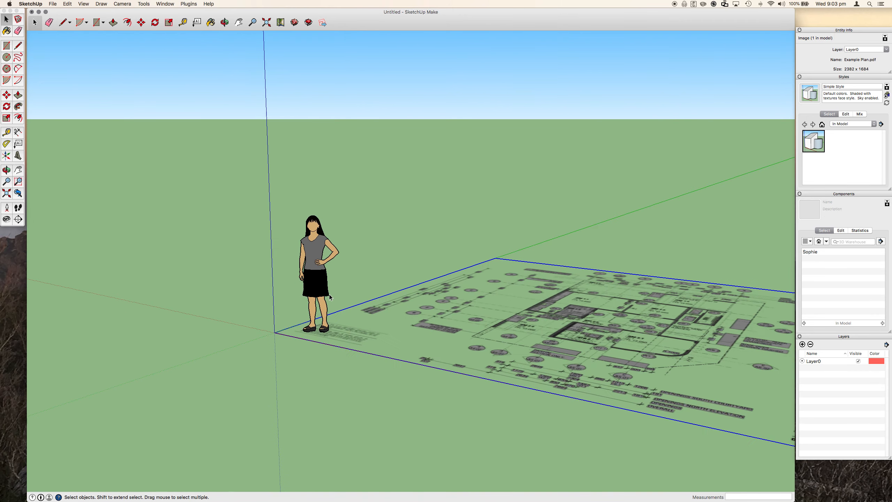
scroll(338, 329, "down", 2)
scroll(521, 324, "up", 3)
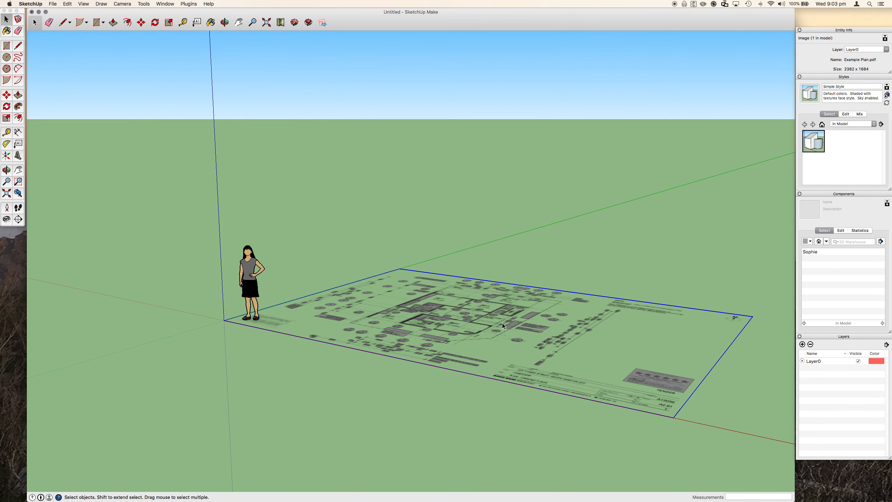
scroll(515, 322, "up", 2)
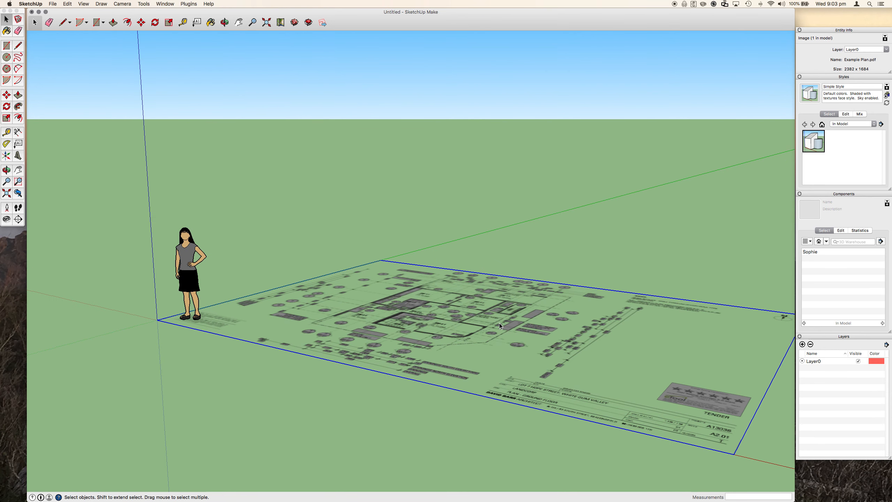
Switch the camera to the standard Top view to look straight down on the plan
left_click(102, 3)
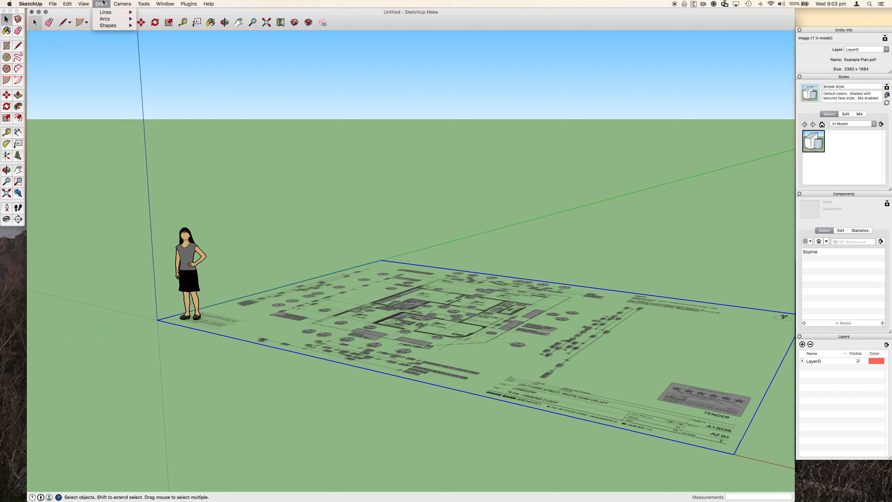
mouse_move(83, 3)
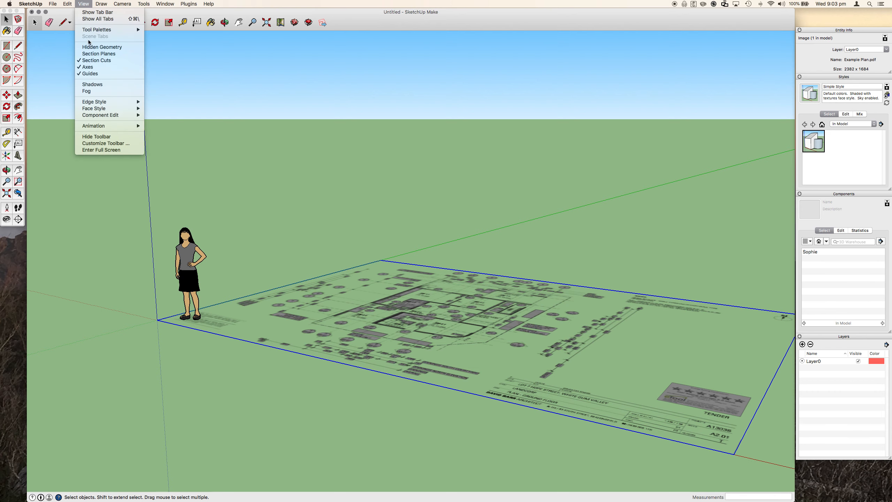
mouse_move(99, 111)
mouse_move(122, 4)
mouse_move(122, 26)
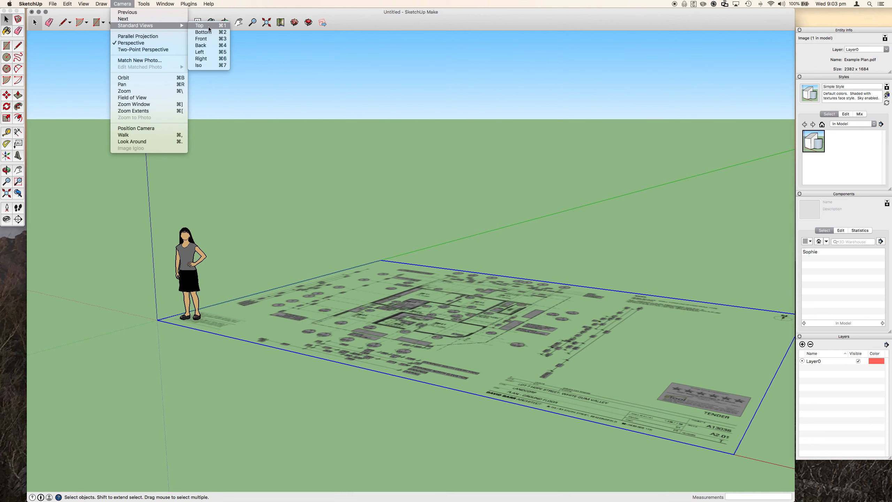
left_click(209, 26)
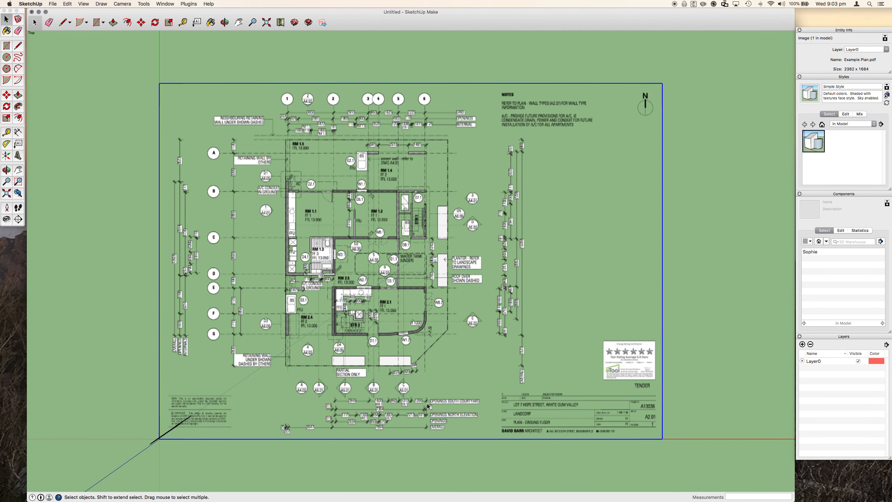
Examine the floor plan's notes, rooms and dimension strings, including the overall dimension on the plan's left side
scroll(191, 418, "up", 3)
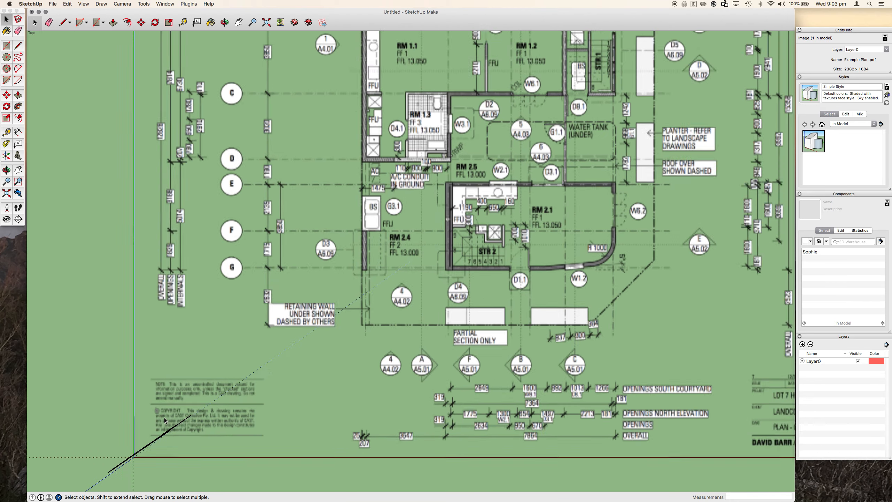
scroll(165, 418, "up", 4)
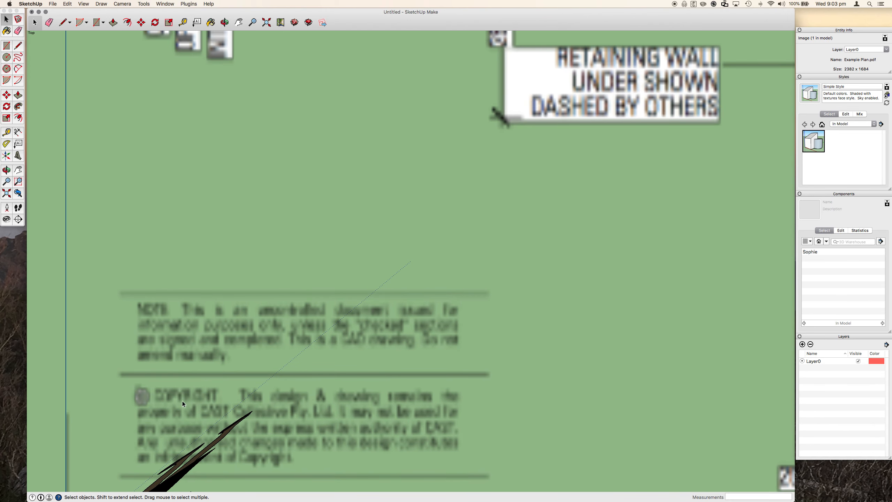
scroll(170, 375, "down", 7)
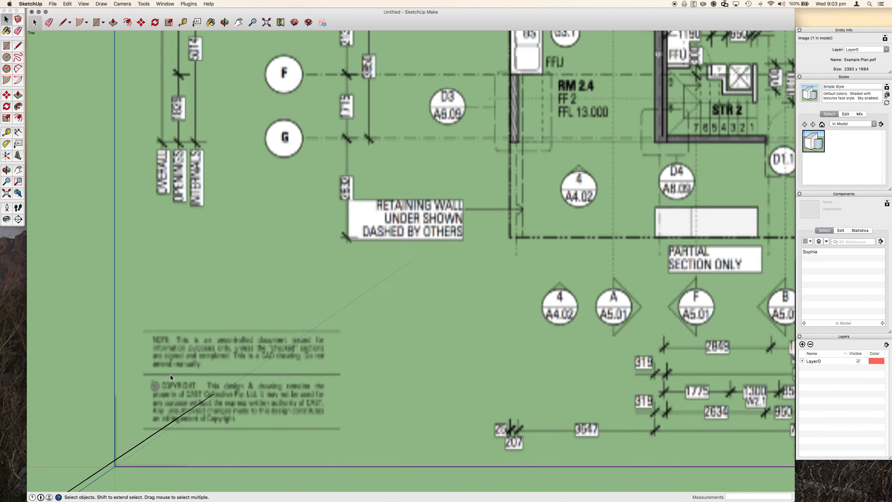
scroll(330, 303, "down", 6)
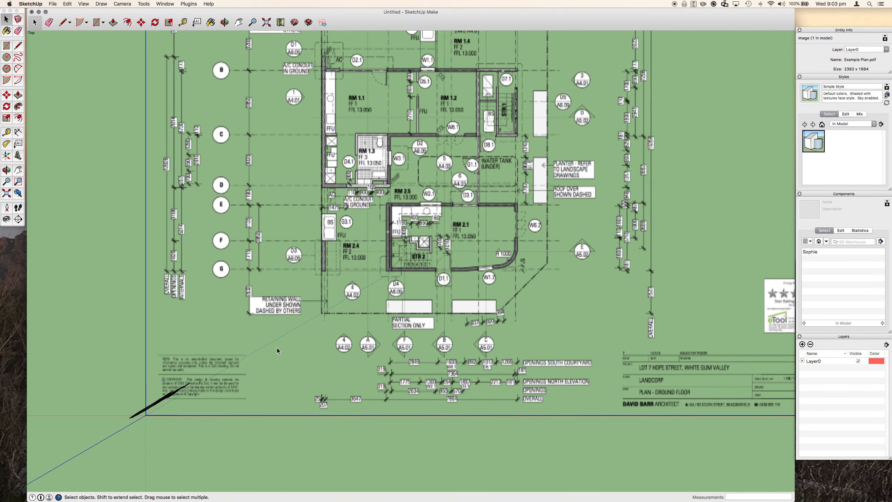
scroll(276, 155, "up", 5)
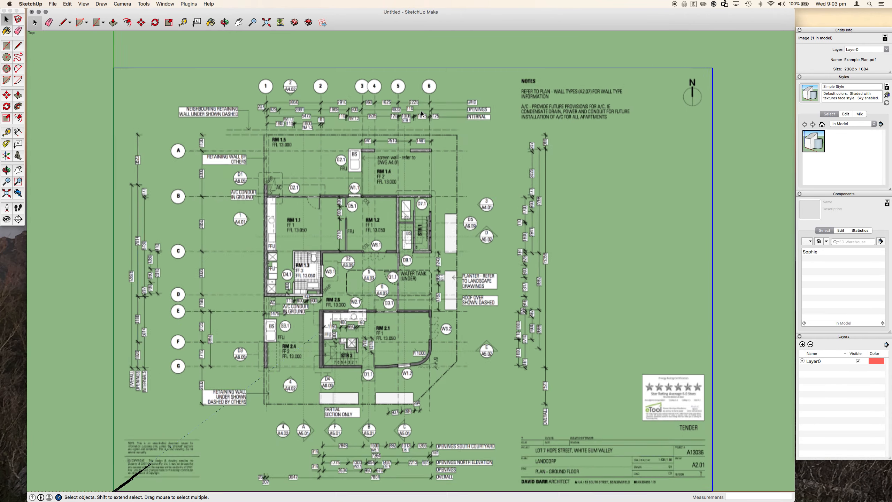
scroll(333, 92, "up", 3)
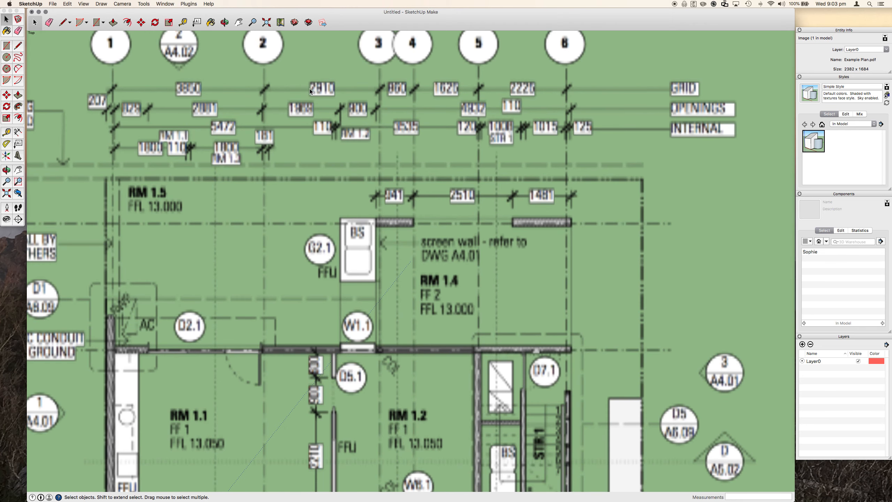
scroll(409, 92, "down", 4)
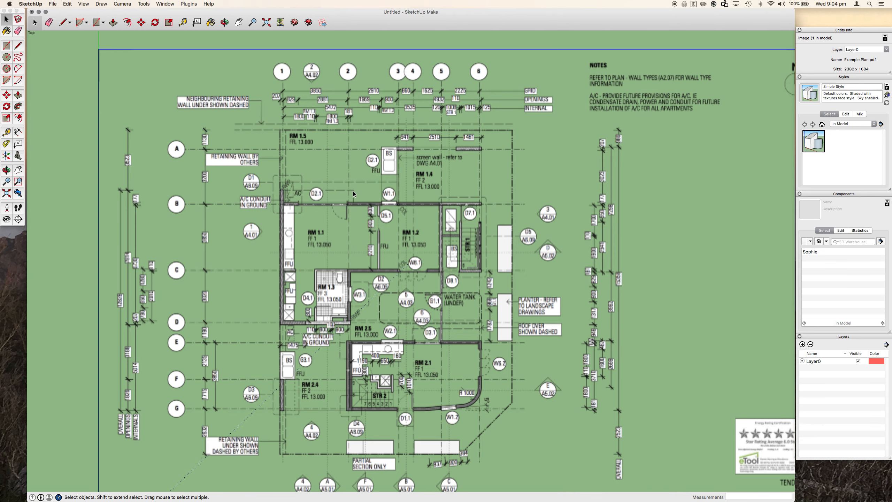
scroll(456, 119, "down", 4)
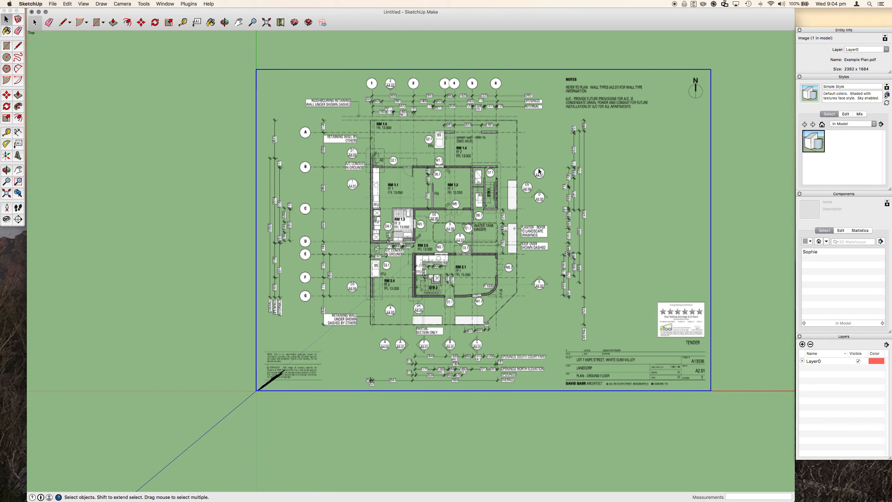
scroll(539, 172, "up", 3)
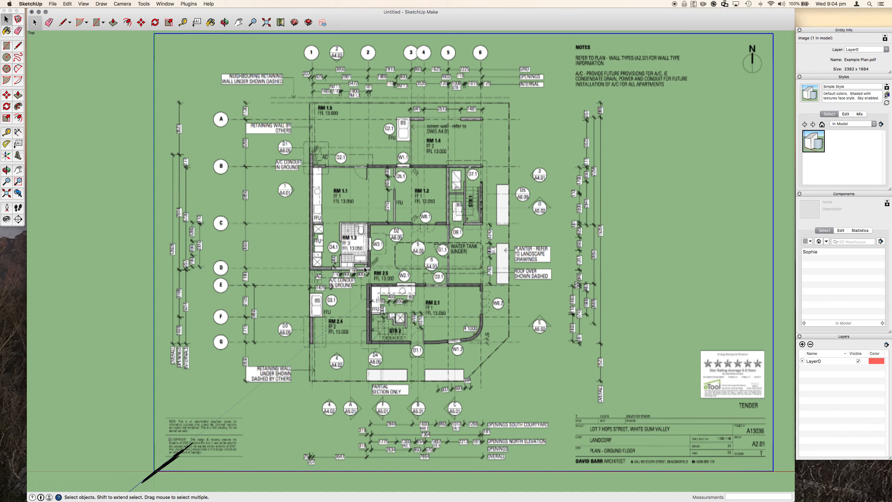
scroll(367, 269, "down", 2)
scroll(367, 269, "up", 3)
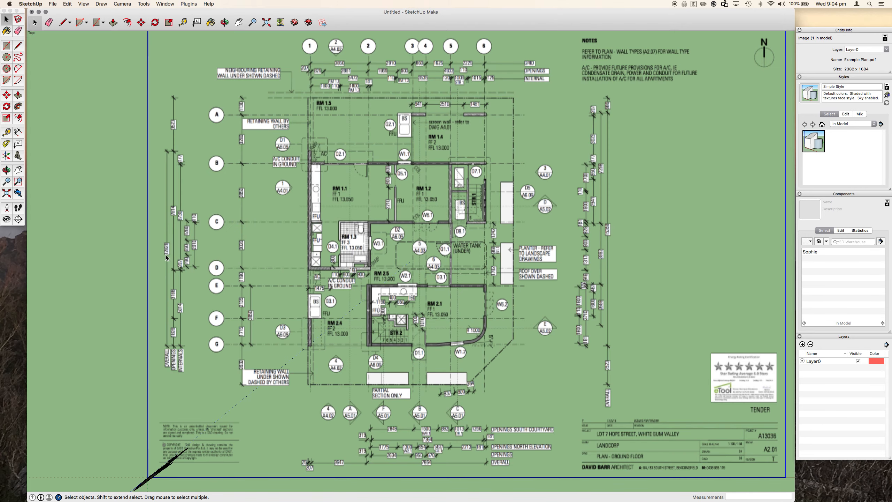
scroll(159, 262, "up", 10)
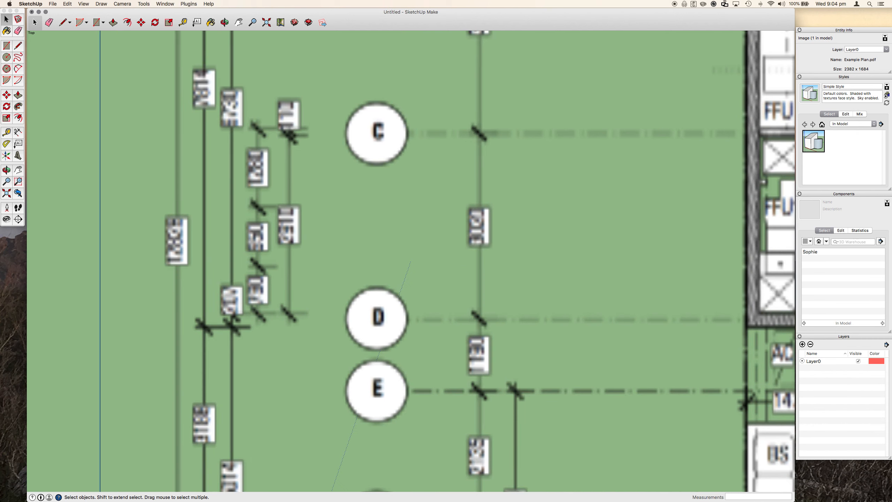
key("super+Tab")
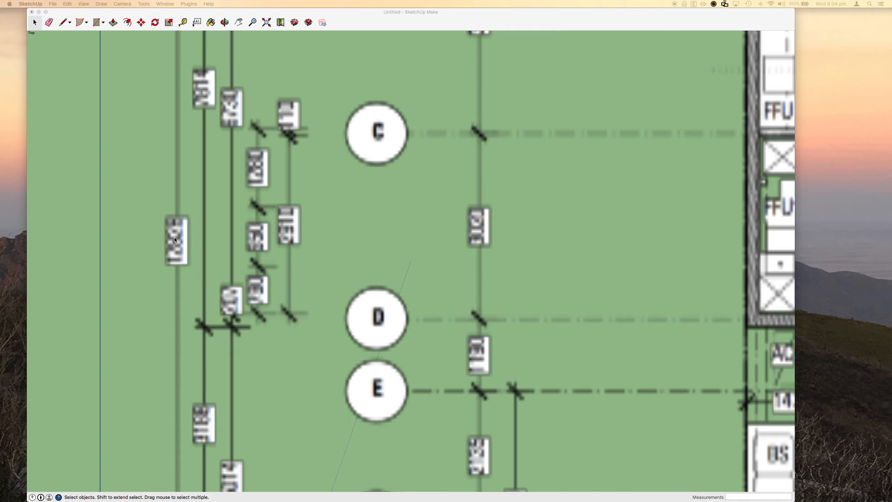
scroll(184, 233, "down", 8)
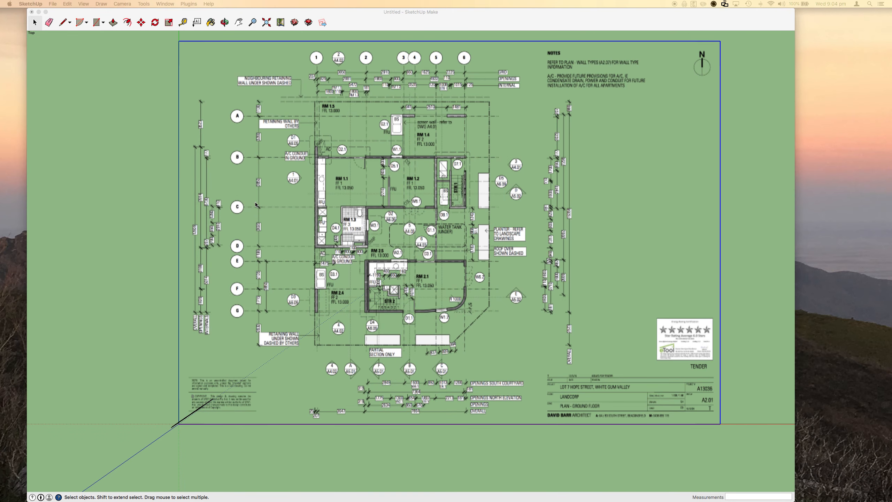
scroll(259, 205, "down", 3)
scroll(261, 203, "up", 2)
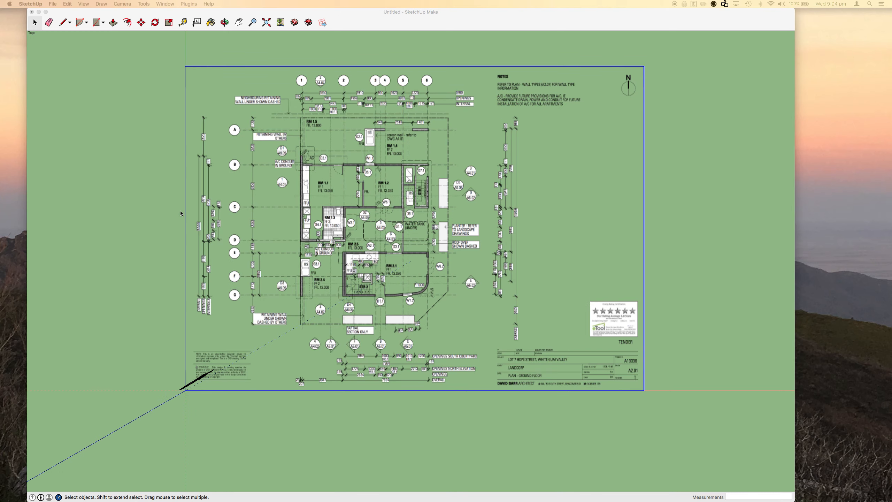
scroll(179, 213, "up", 1)
scroll(223, 230, "up", 4)
scroll(223, 229, "down", 3)
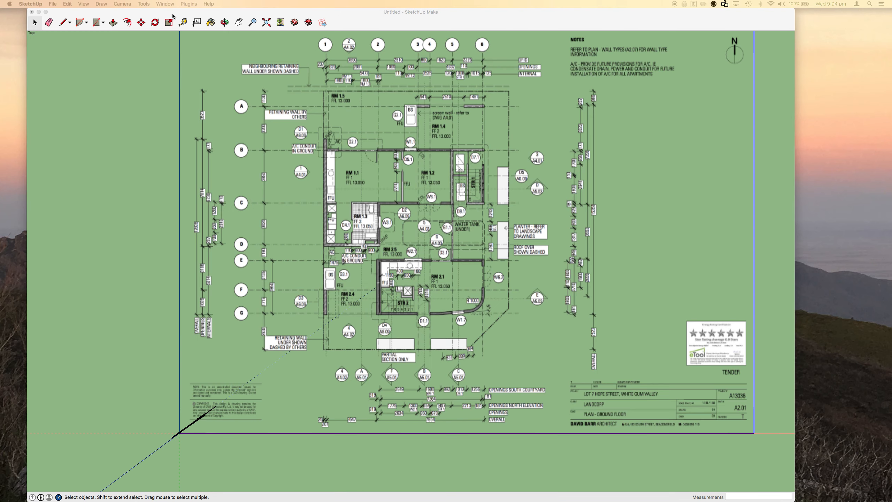
Measure the overall dimension line on the plan's left side with Tape Measure, from its lower tick near grid G to its upper tick above grid B
left_click(181, 25)
left_click(181, 24)
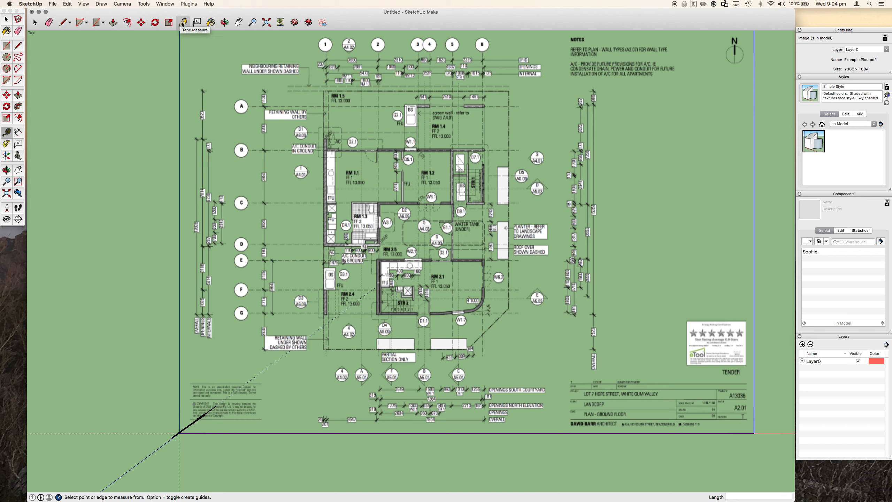
scroll(198, 319, "up", 6)
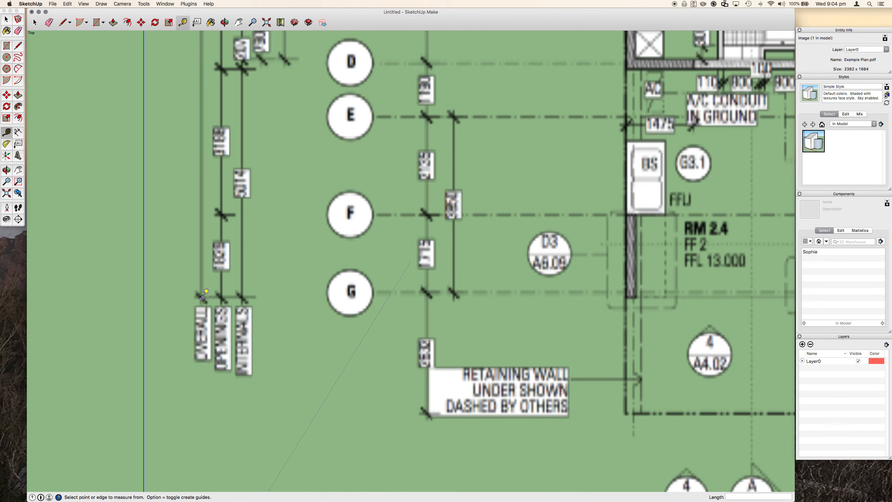
scroll(205, 293, "up", 10)
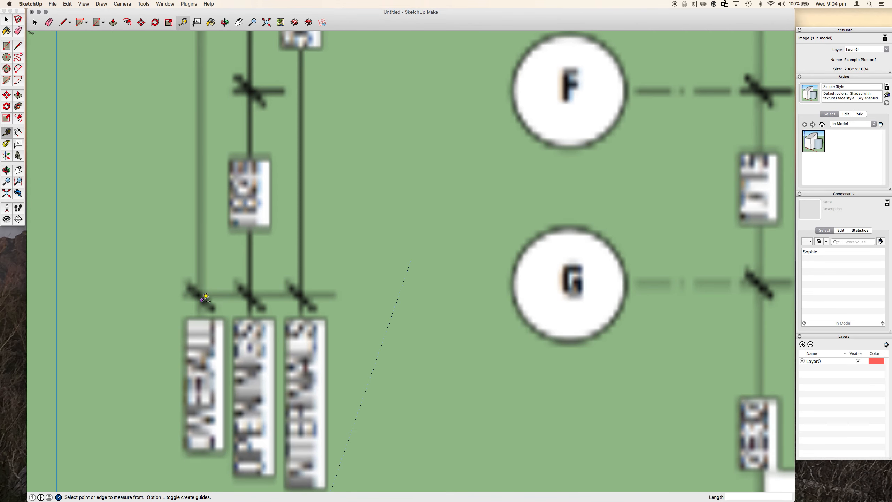
left_click(199, 294)
scroll(200, 294, "down", 8)
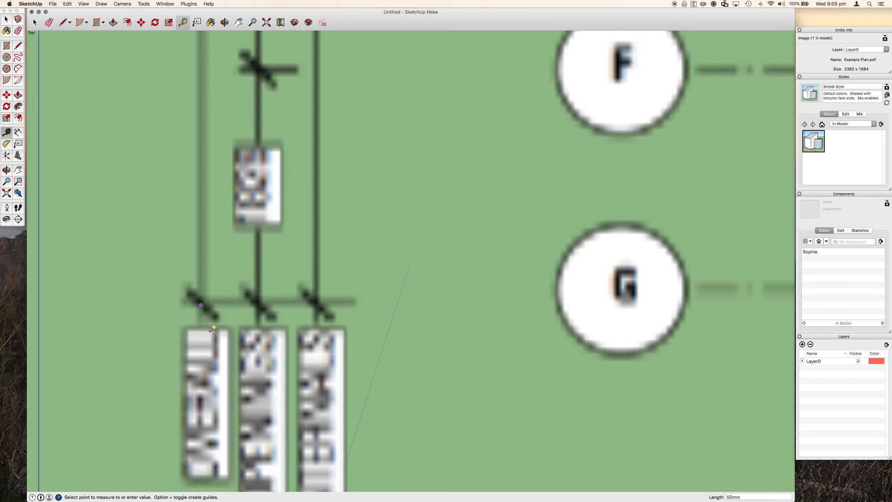
scroll(213, 327, "down", 6)
scroll(215, 184, "up", 4)
scroll(215, 185, "up", 3)
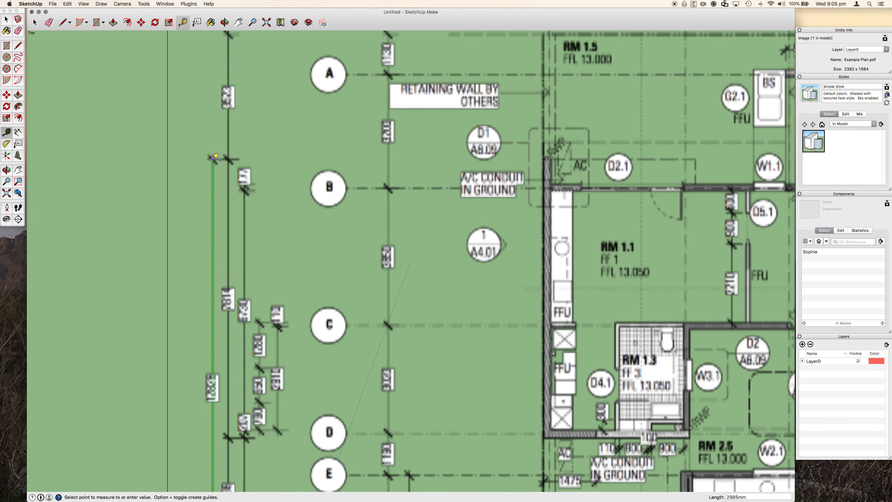
scroll(215, 156, "up", 5)
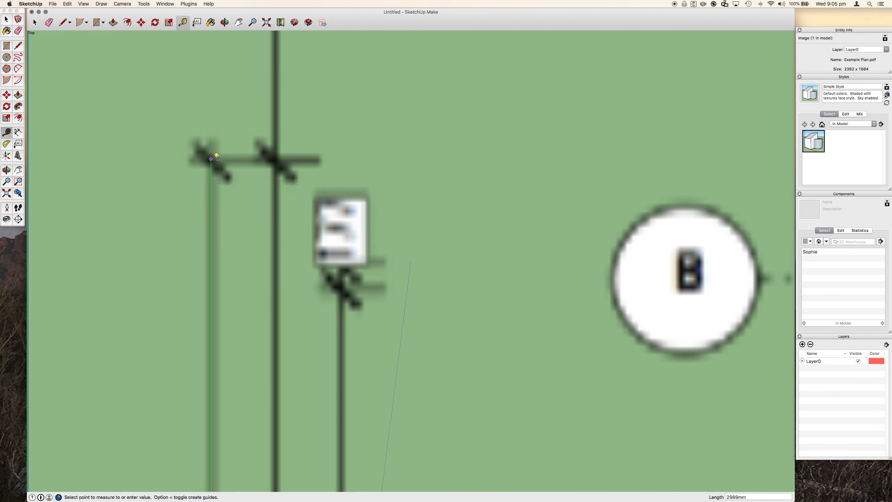
left_click(215, 157)
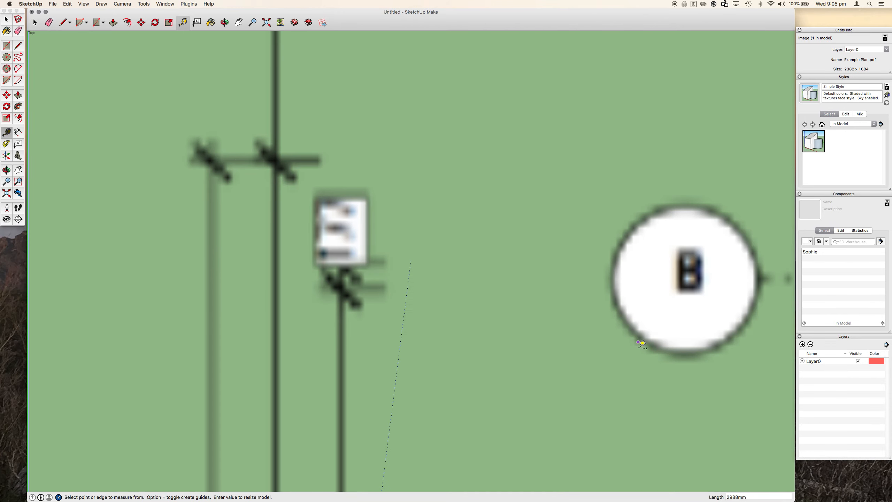
double_click(741, 496)
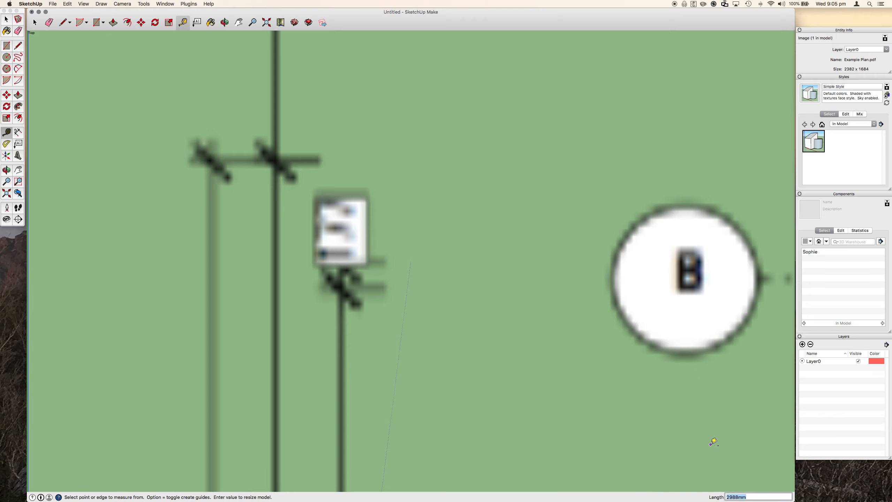
type("12")
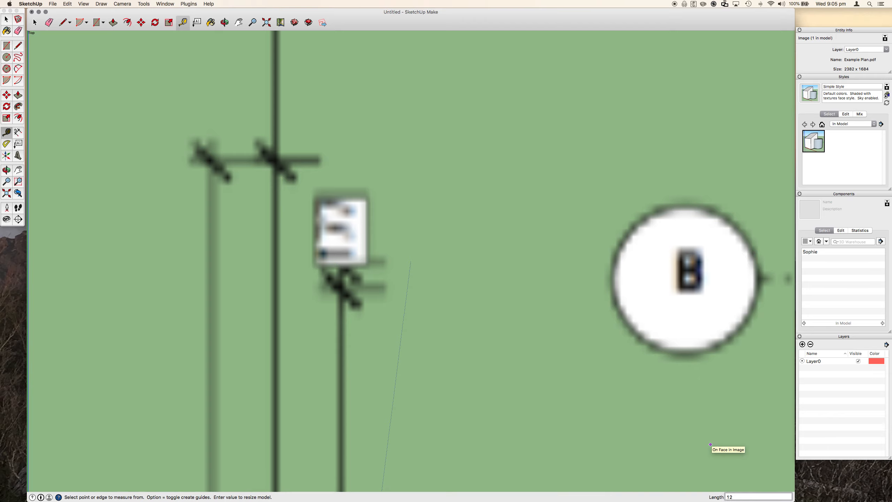
key("Return")
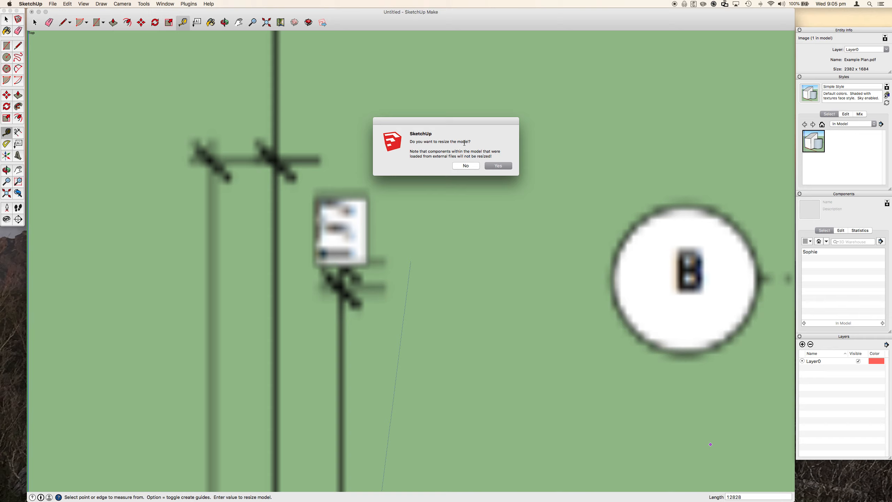
left_click(466, 166)
Remeasure the plan's overall dimension line with Tape Measure, from the lower tick near grid G to the upper tick above grid B
scroll(355, 176, "down", 10)
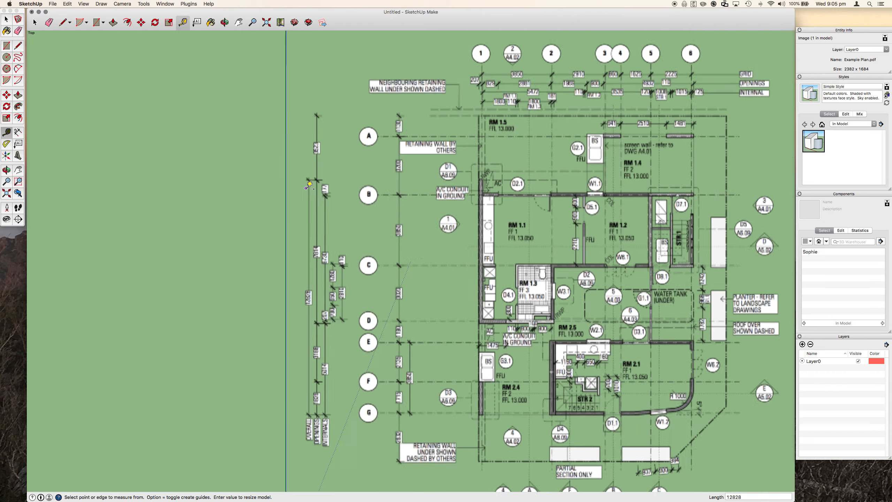
scroll(309, 185, "down", 2)
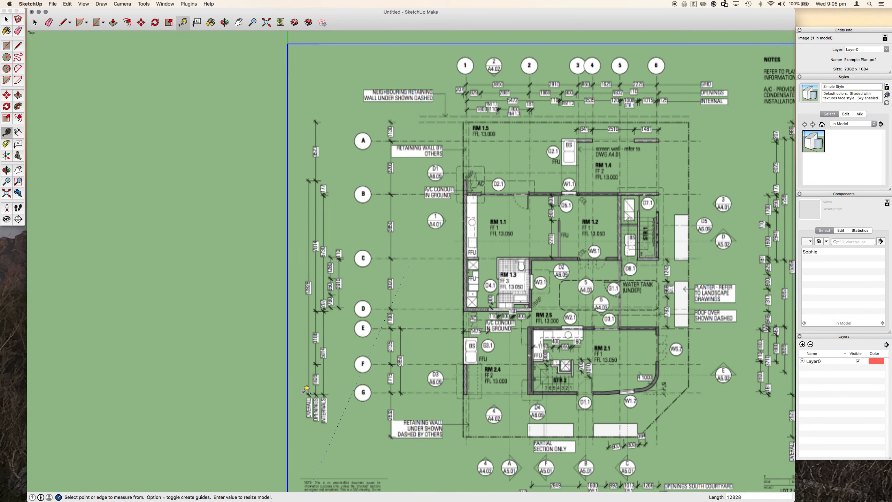
scroll(309, 389, "up", 3)
scroll(316, 390, "up", 5)
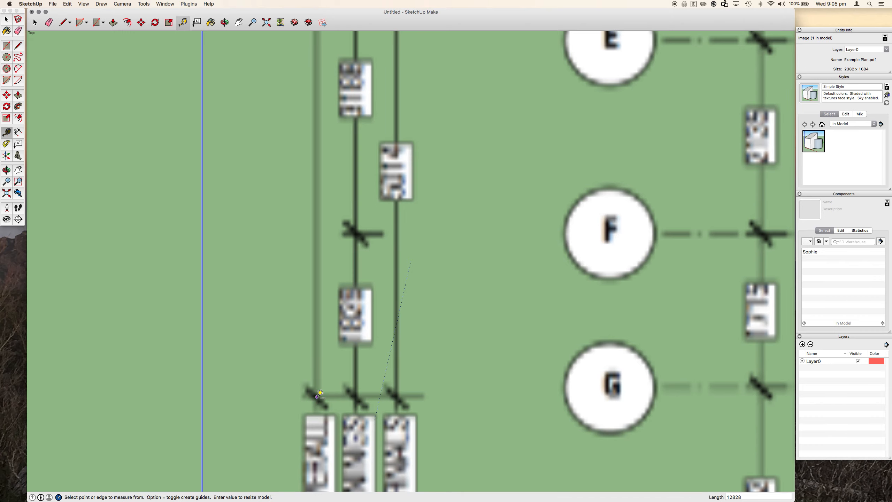
left_click(316, 396)
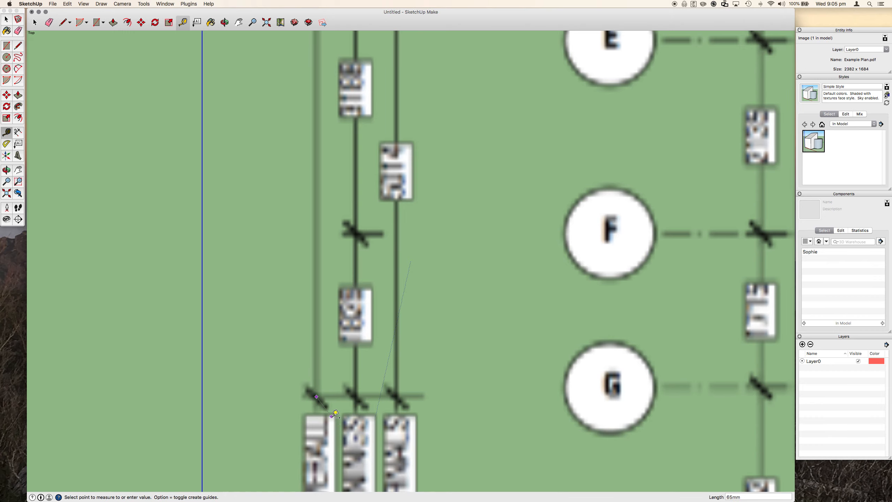
scroll(336, 412, "down", 3)
scroll(335, 413, "down", 5)
scroll(330, 78, "up", 8)
scroll(331, 78, "up", 3)
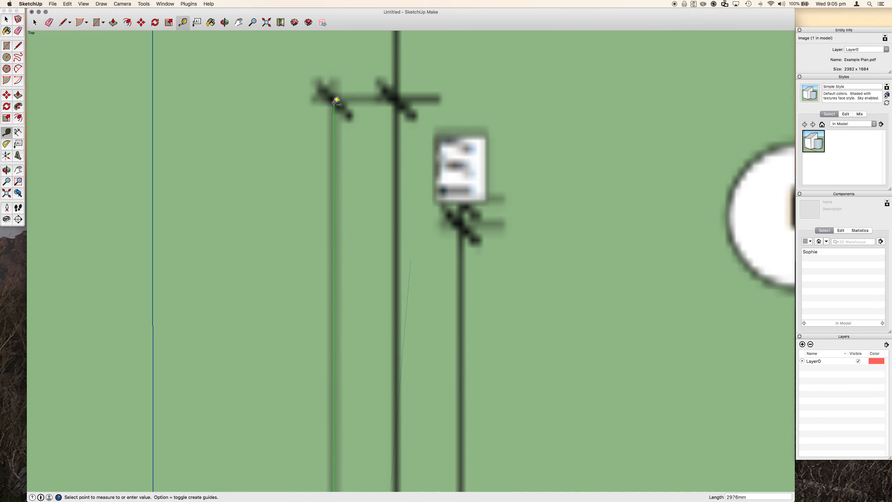
left_click(335, 100)
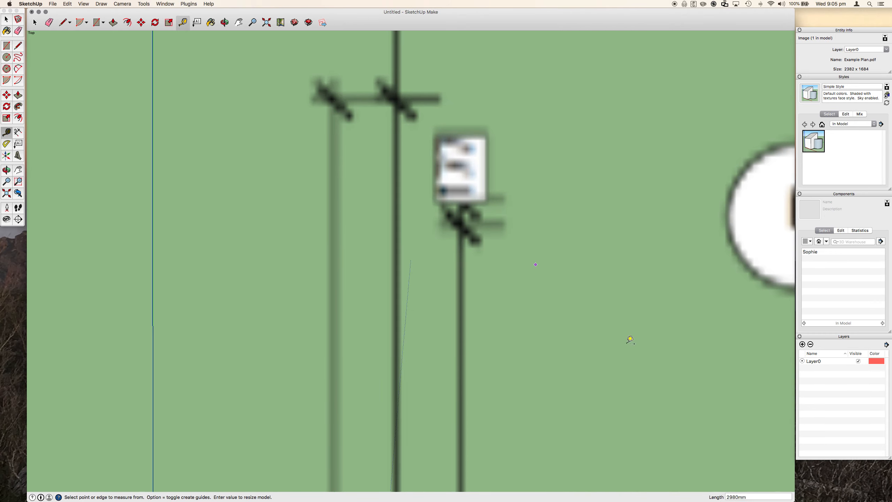
Copy the measured length and switch to the Calculator app
double_click(738, 497)
key("super+c")
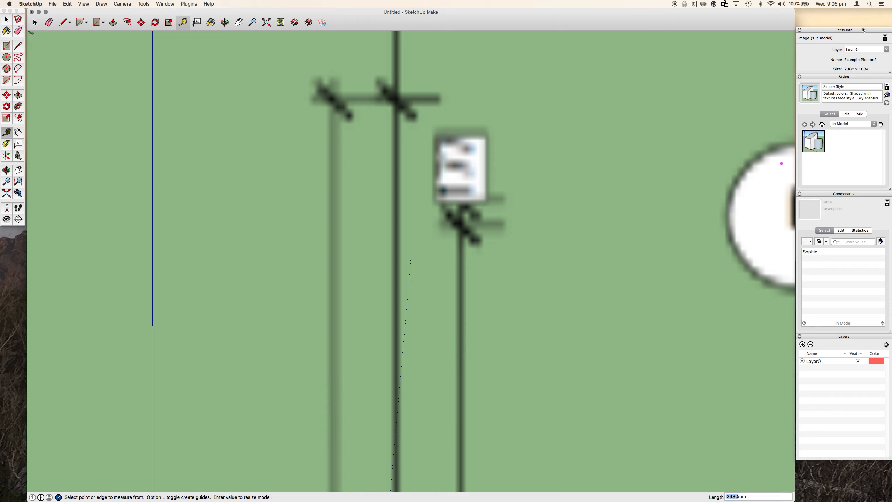
left_click(869, 3)
type("calcul")
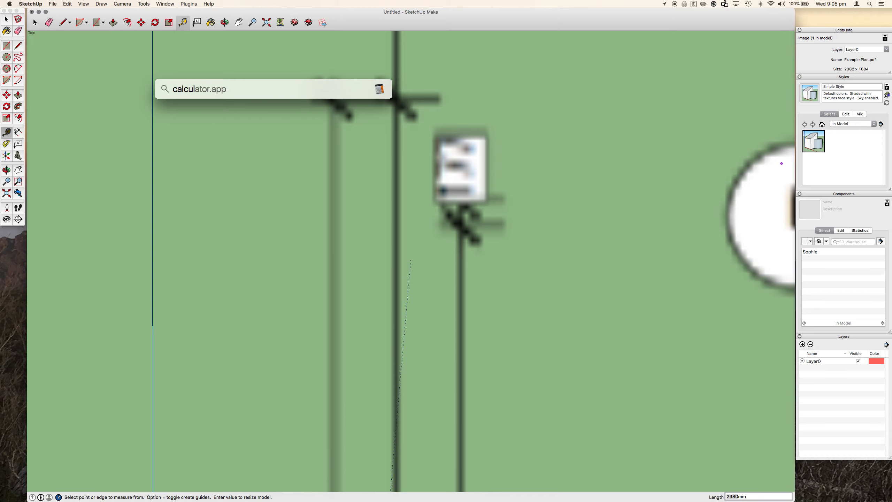
key("Return")
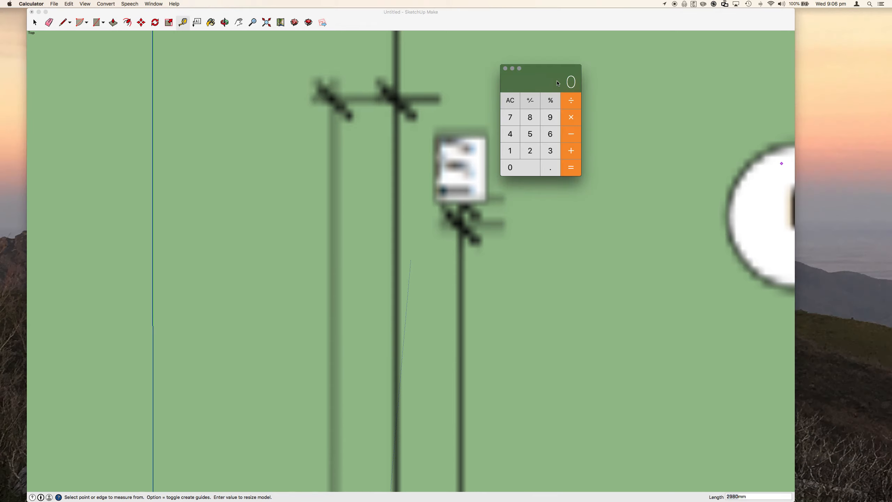
Divide 12828 by the copied measured length and copy the resulting scale factor
type("12828")
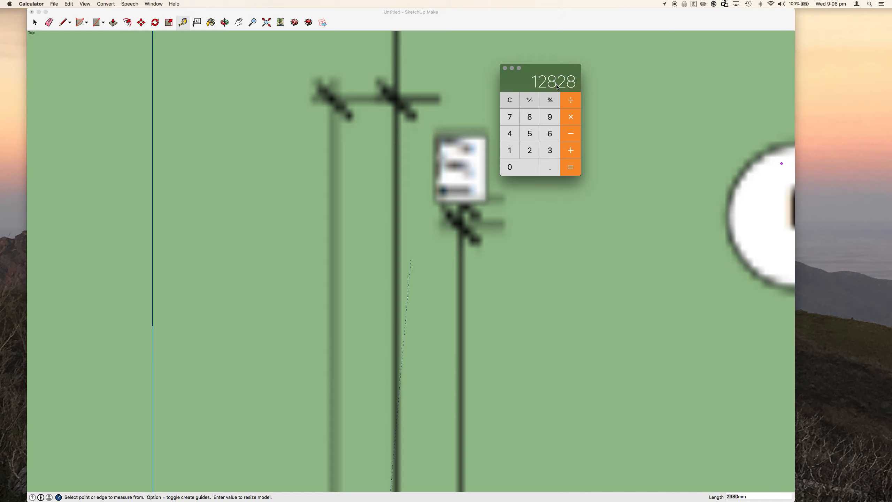
key("slash")
key("super+v")
key("Return")
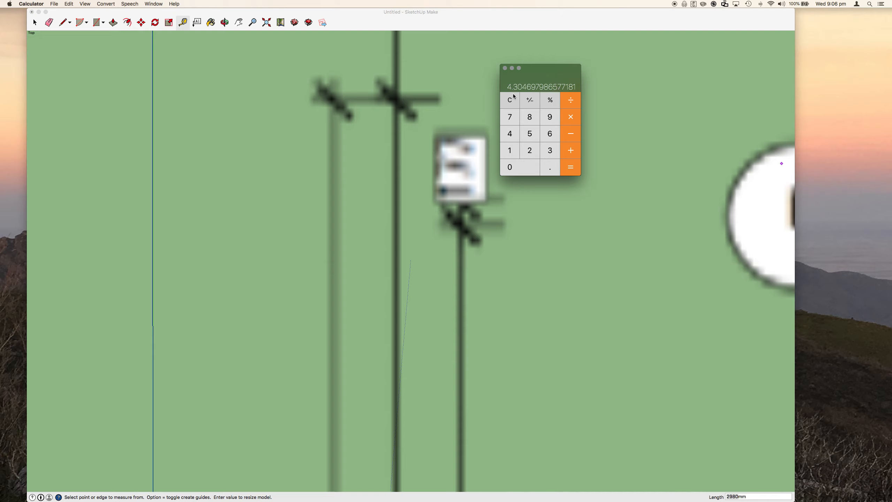
left_click_drag(506, 89, 506, 88)
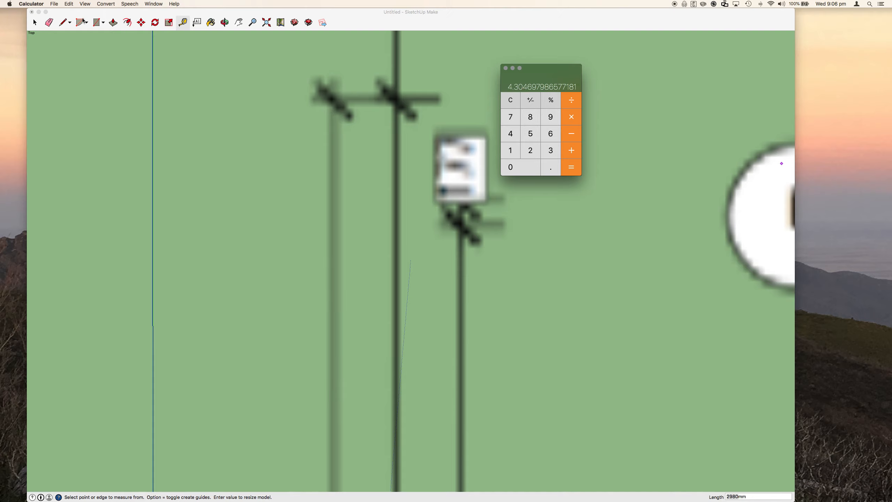
Switch back to SketchUp and scale the plan image uniformly by about 1.32 from the corner diagonally opposite the origin
left_click(110, 11)
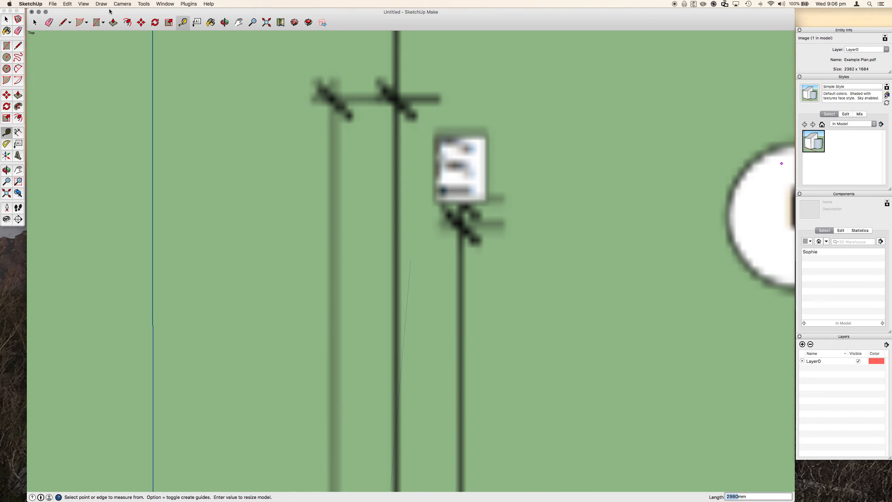
left_click(169, 23)
scroll(173, 107, "down", 6)
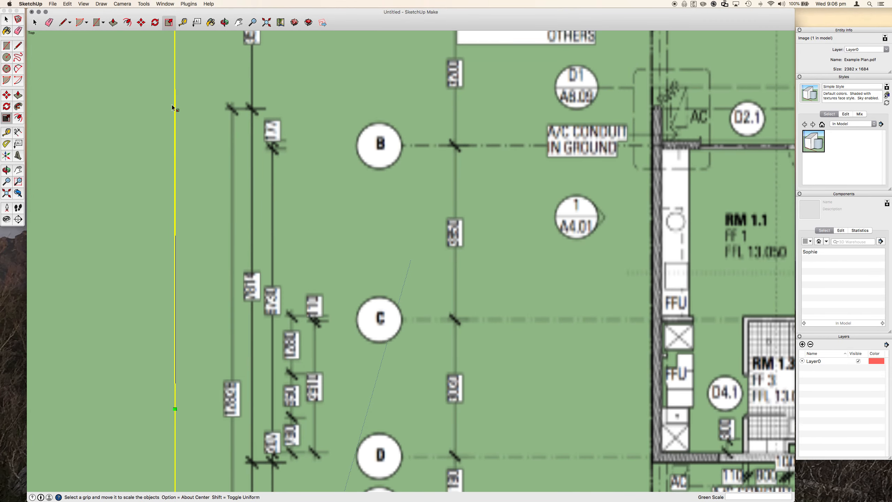
scroll(179, 204, "down", 10)
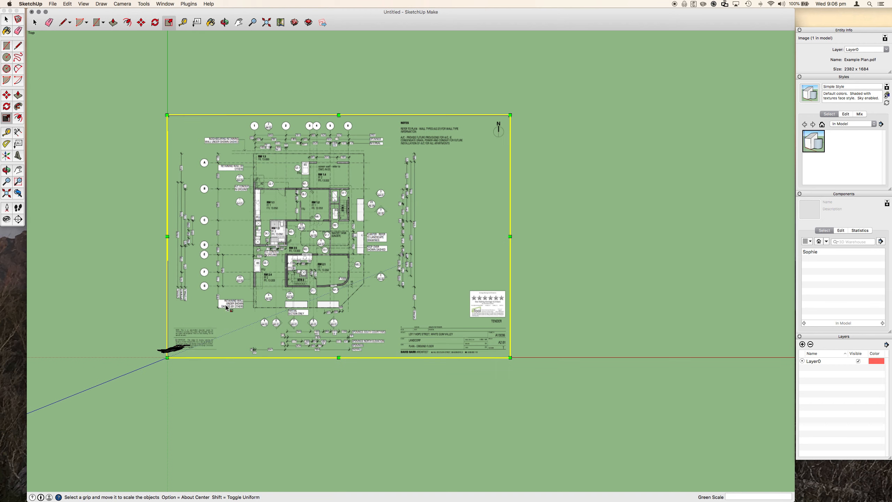
scroll(179, 350, "up", 2)
scroll(179, 348, "down", 2)
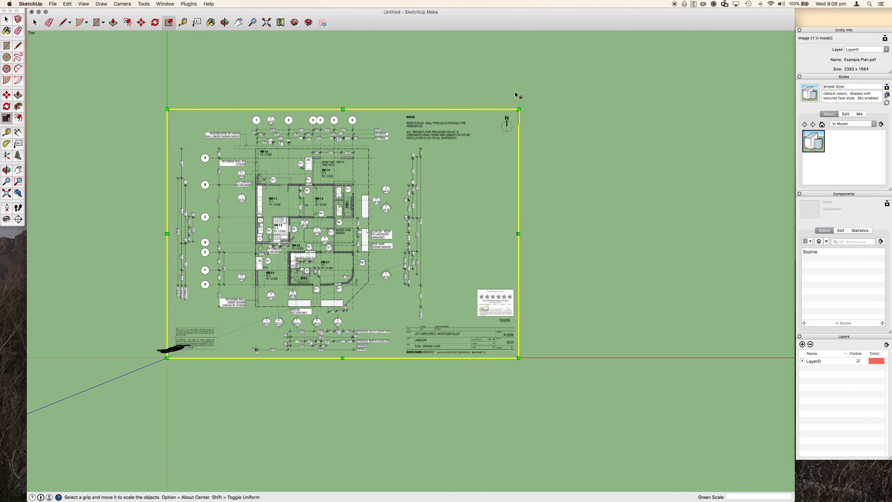
left_click_drag(518, 110, 631, 33)
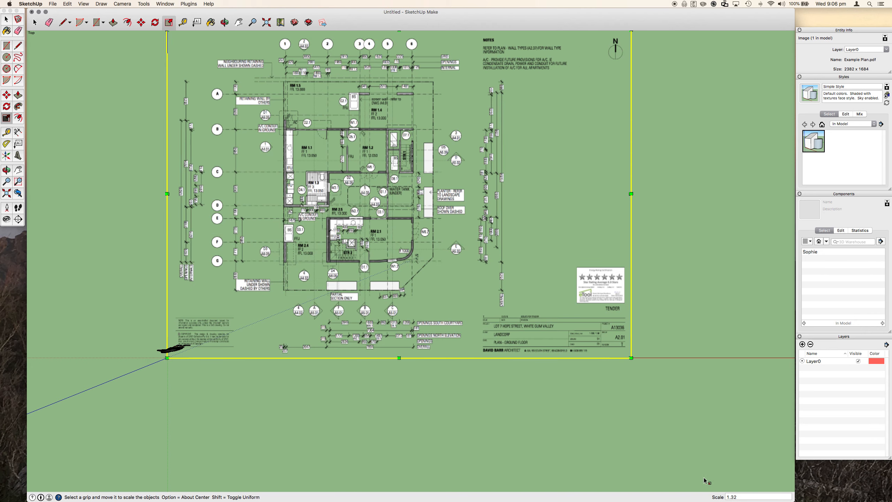
Set the plan image's scale factor to the copied value 4.304697986577181
double_click(733, 497)
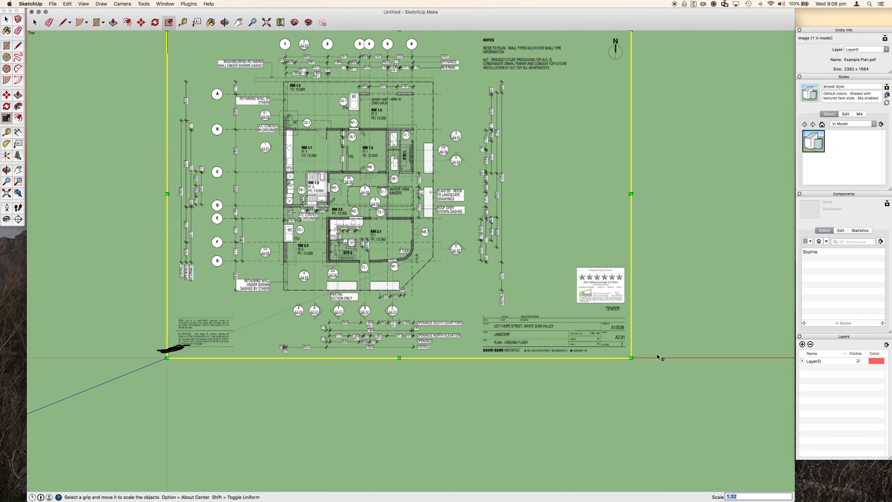
scroll(531, 378, "up", 2)
scroll(533, 377, "down", 3)
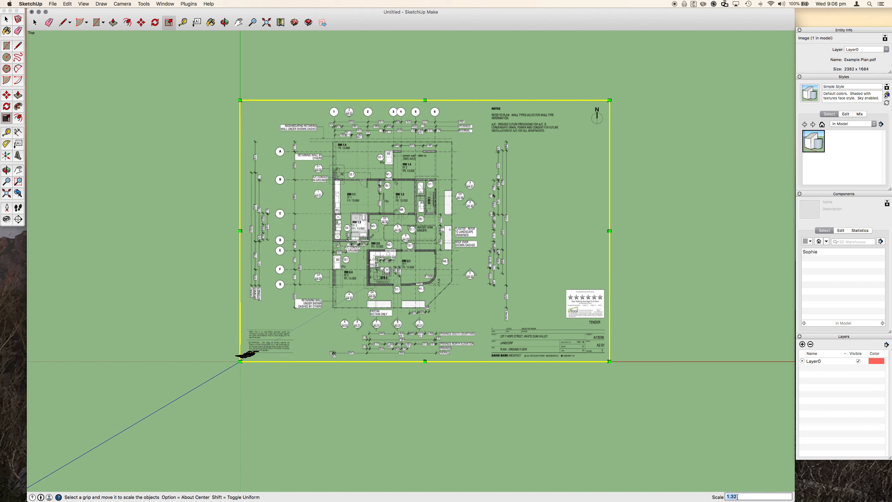
key("super+v")
key("Return")
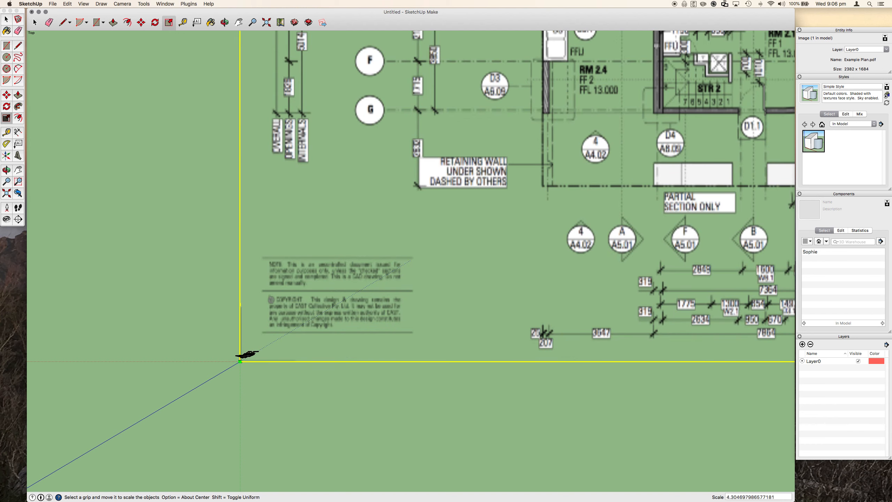
Dimension the plan's overall line from its lower tick near grid G to its upper tick above grid B, placing it outside the image's left edge
scroll(213, 399, "down", 5)
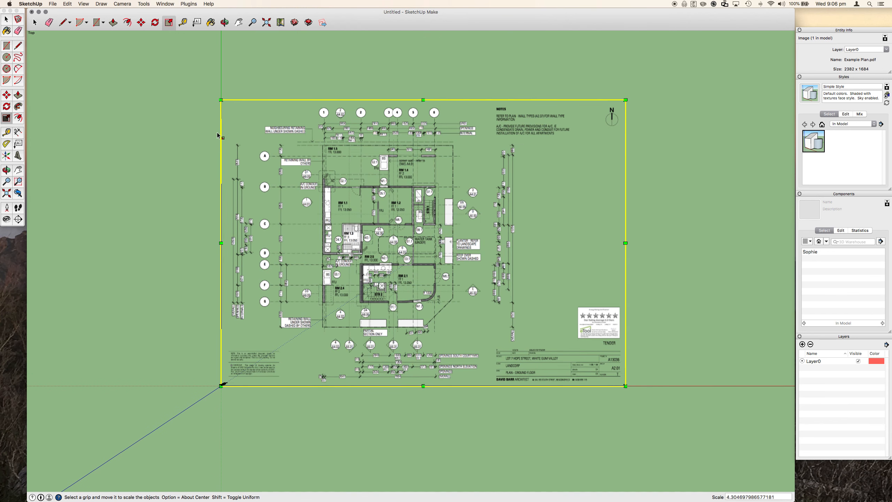
left_click(18, 132)
scroll(267, 317, "up", 15)
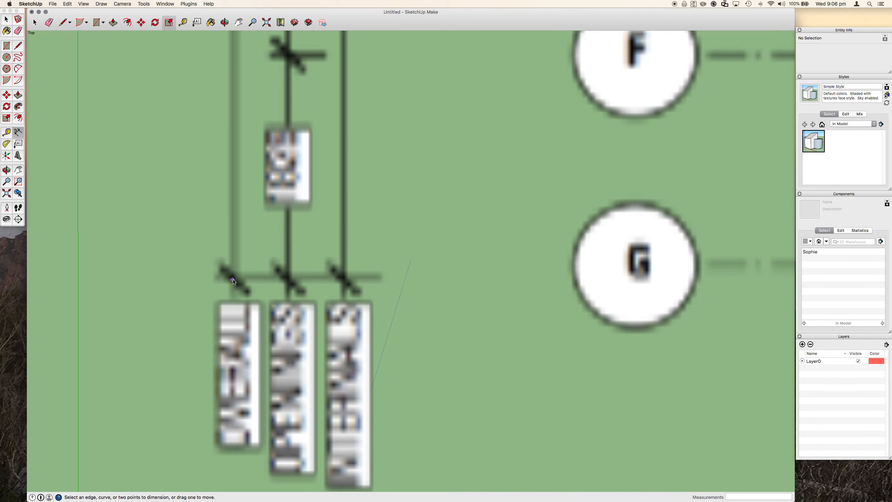
left_click(235, 276)
scroll(257, 327, "down", 5)
scroll(258, 328, "down", 6)
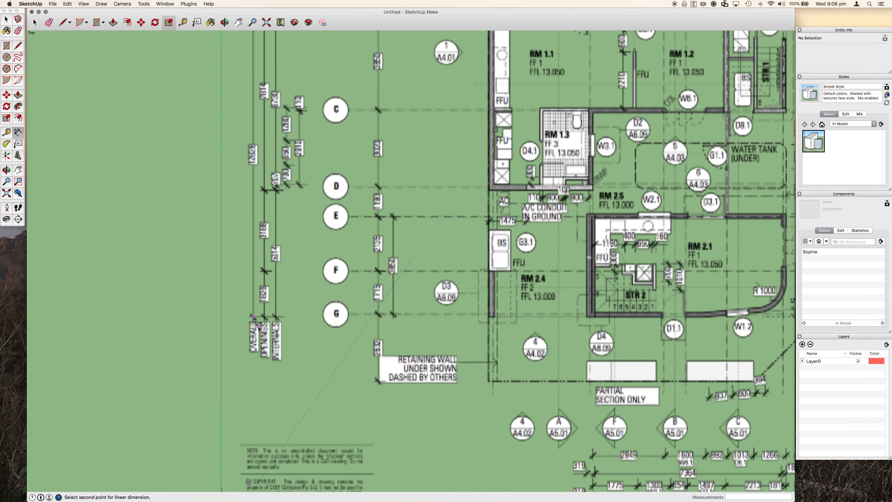
scroll(255, 73, "up", 3)
scroll(256, 73, "up", 2)
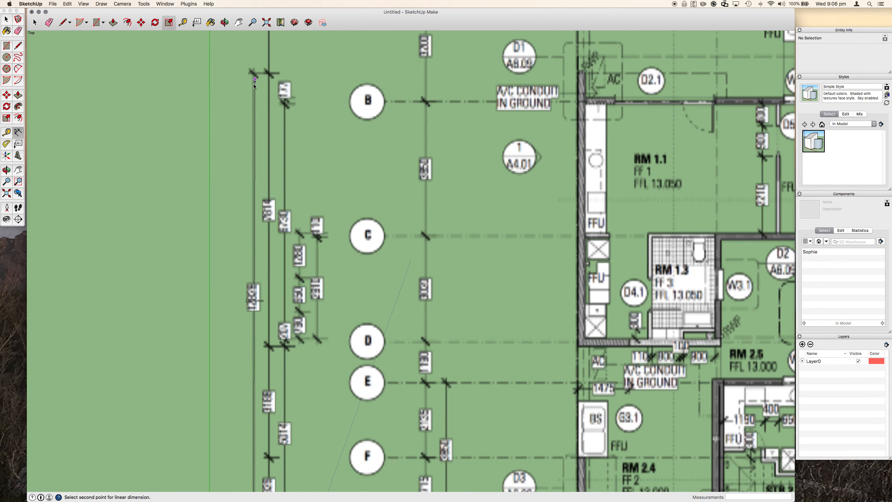
left_click(234, 81)
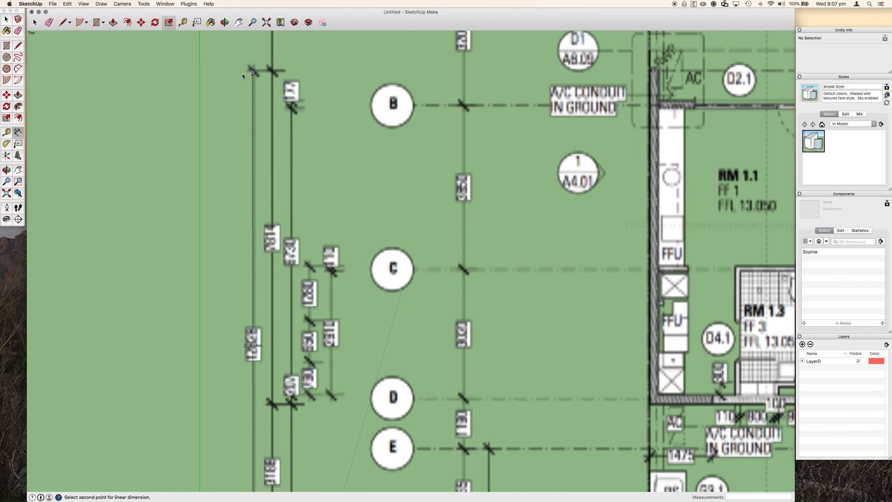
scroll(248, 73, "up", 4)
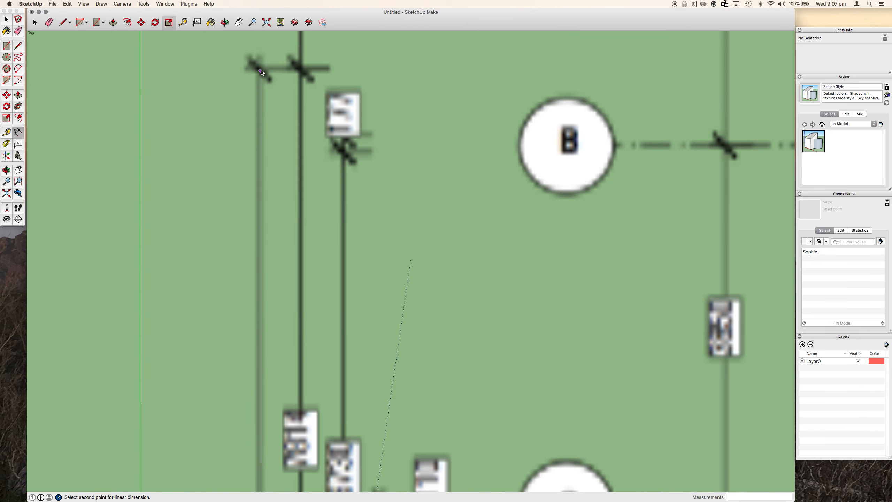
left_click(261, 69)
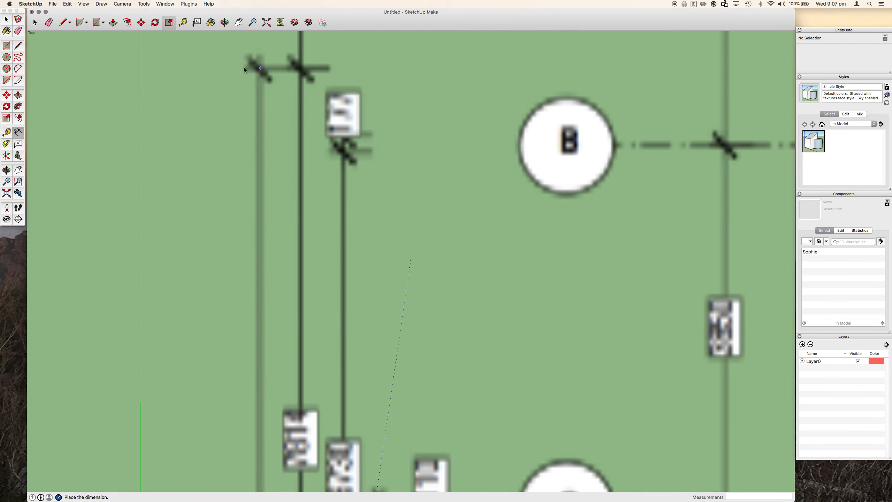
left_click(91, 68)
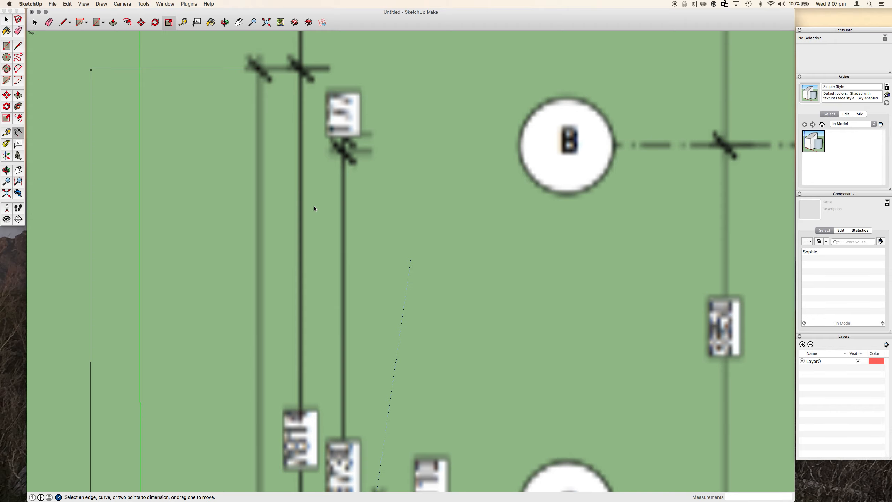
Compare the placed linear dimension's value with the overall dimension printed beside it on the plan
scroll(351, 156, "down", 7)
scroll(273, 287, "up", 2)
scroll(268, 234, "up", 6)
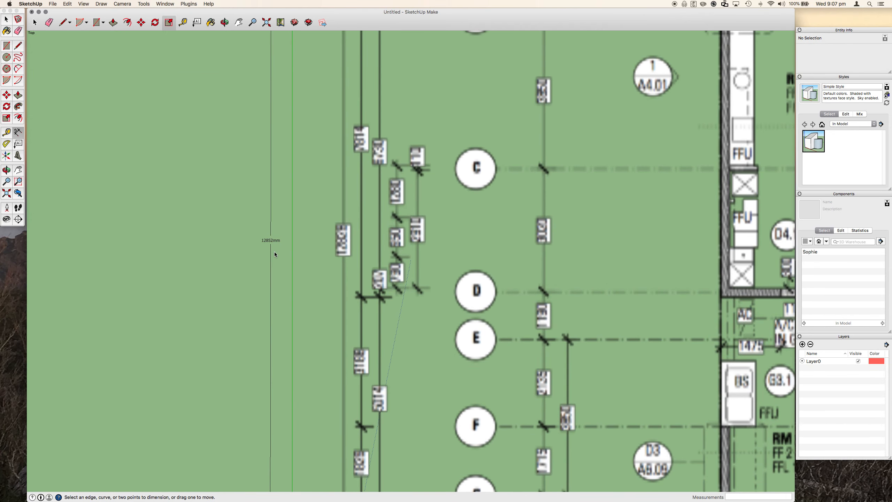
left_click(268, 232)
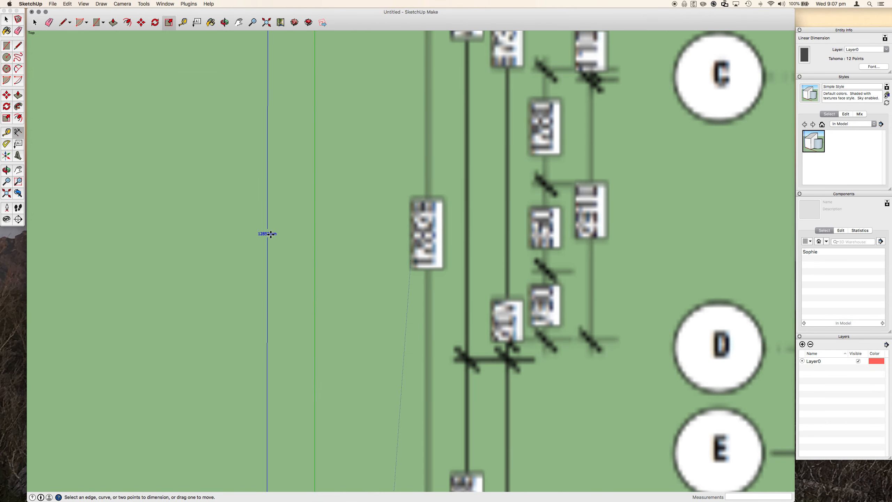
scroll(266, 233, "up", 3)
scroll(250, 239, "down", 3)
scroll(259, 239, "down", 5)
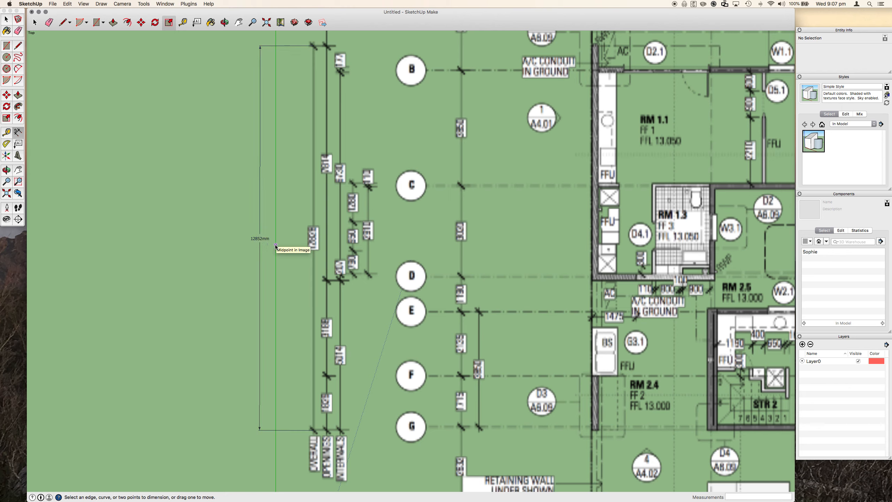
scroll(208, 230, "down", 2)
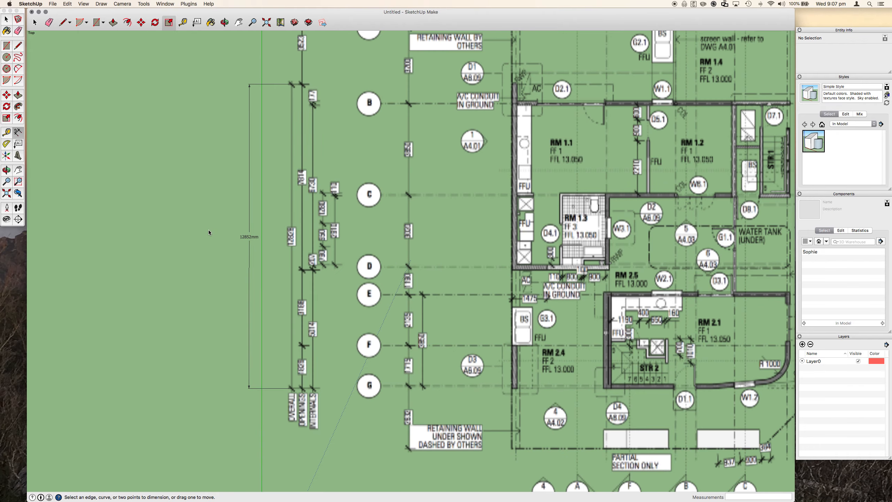
Look over the rescaled floor plan, from the whole sheet down to the individual rooms
scroll(185, 233, "down", 4)
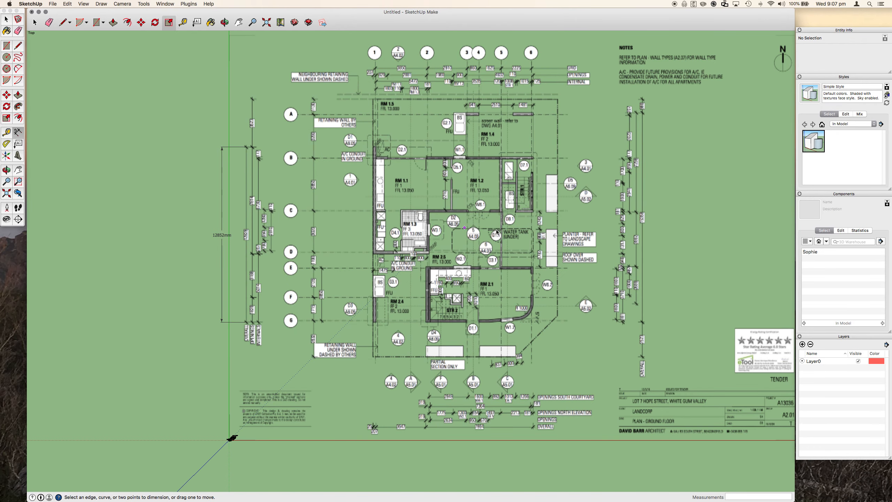
scroll(540, 232, "up", 3)
scroll(546, 267, "down", 3)
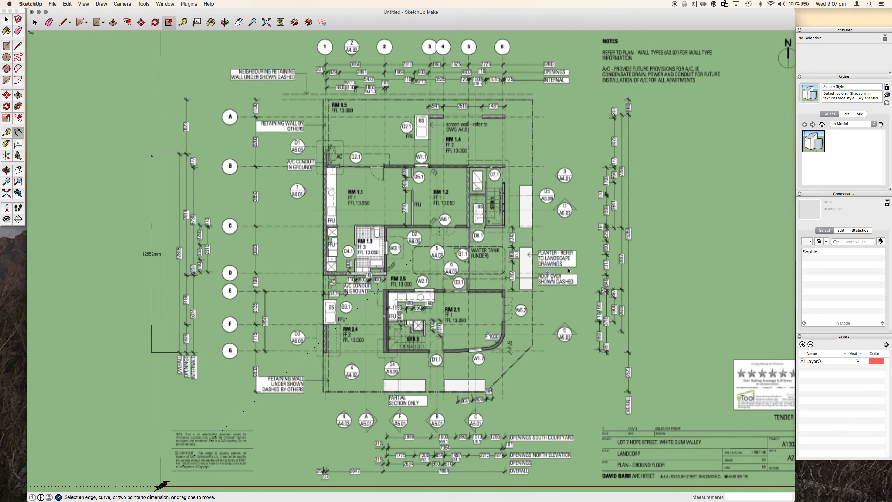
scroll(585, 315, "up", 2)
scroll(584, 314, "up", 1)
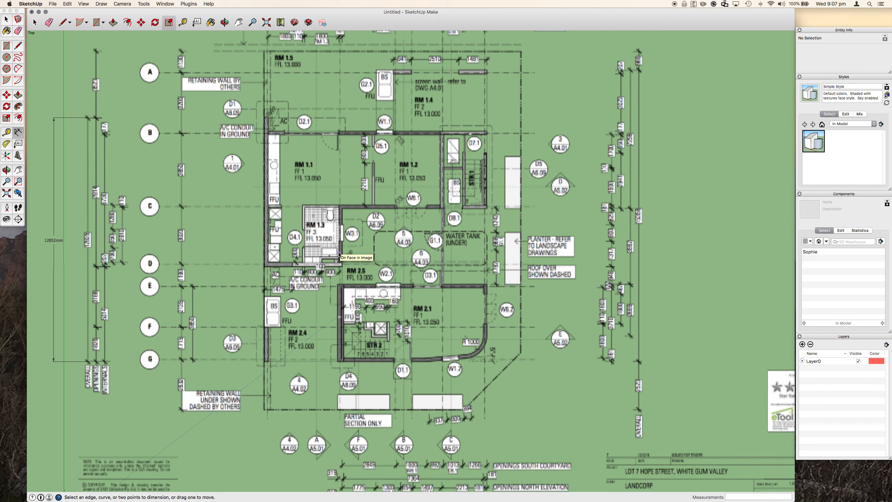
left_click(339, 253)
scroll(458, 359, "up", 5)
scroll(484, 404, "down", 5)
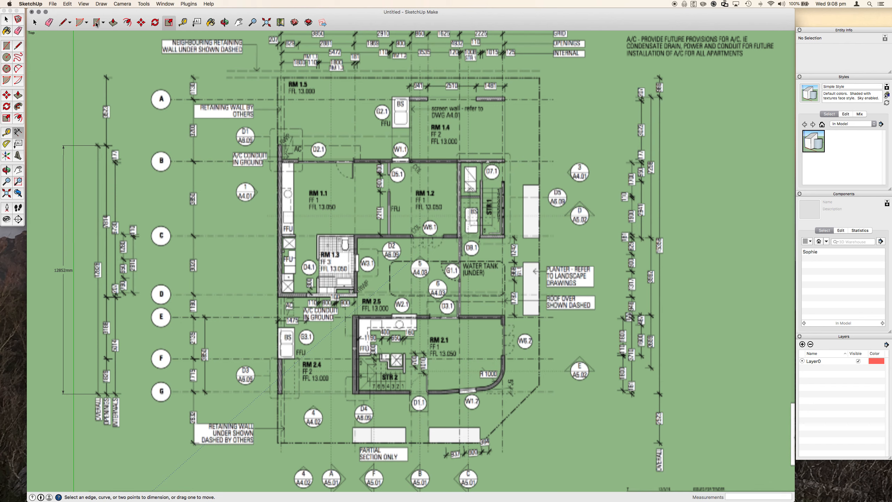
Draw a rectangle about 15343 by 11756 mm over the building, from the outer wall corner at grid G to the opposite corner at grid A
left_click(96, 23)
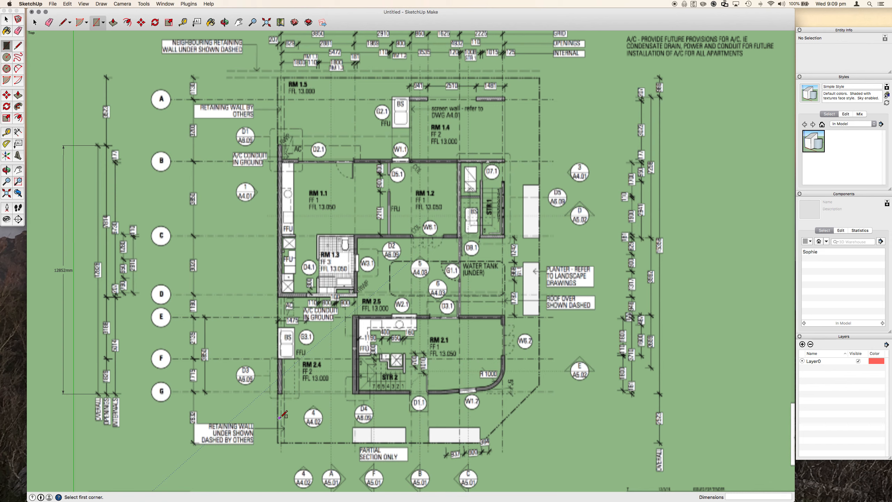
left_click(278, 393)
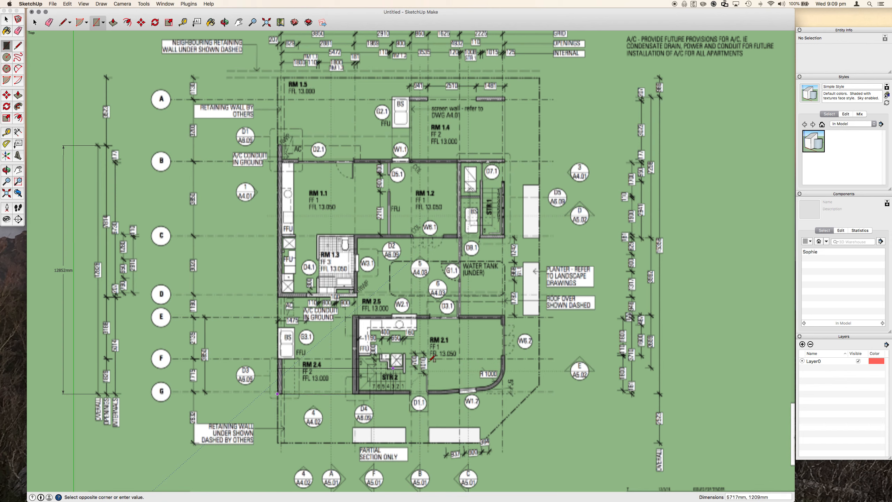
left_click(505, 96)
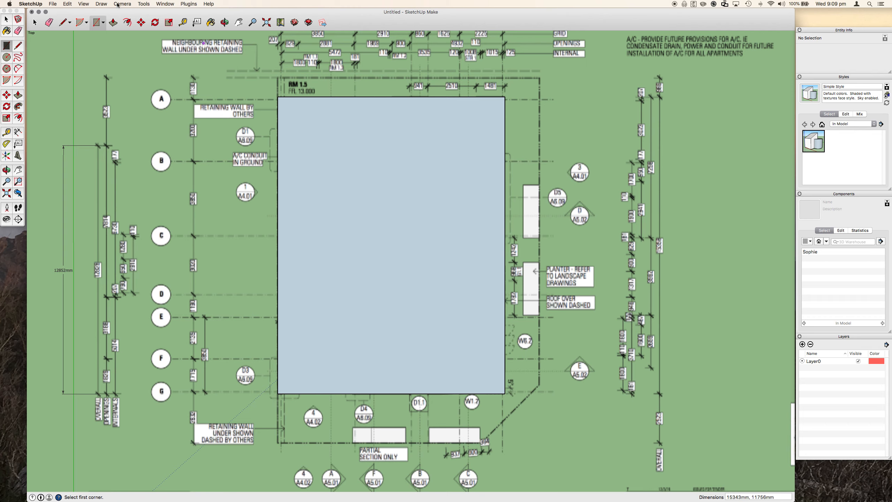
Turn on the X-ray face style so the plan shows through the rectangle
left_click(90, 3)
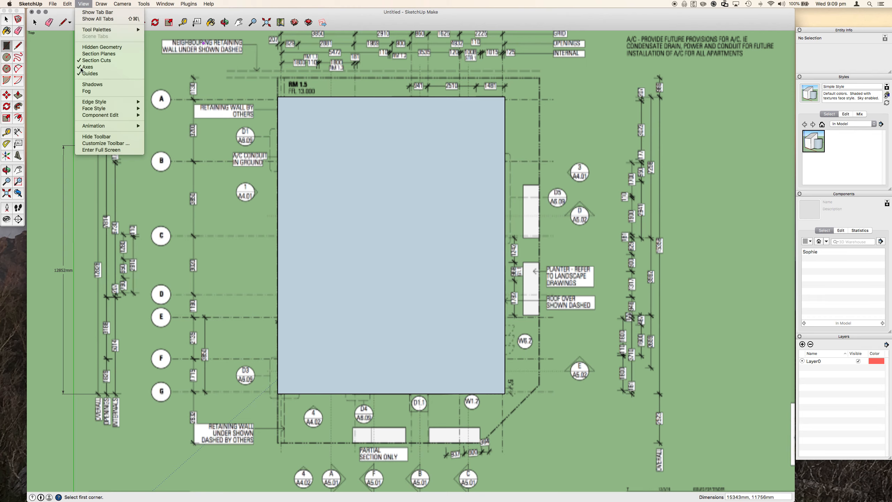
mouse_move(97, 102)
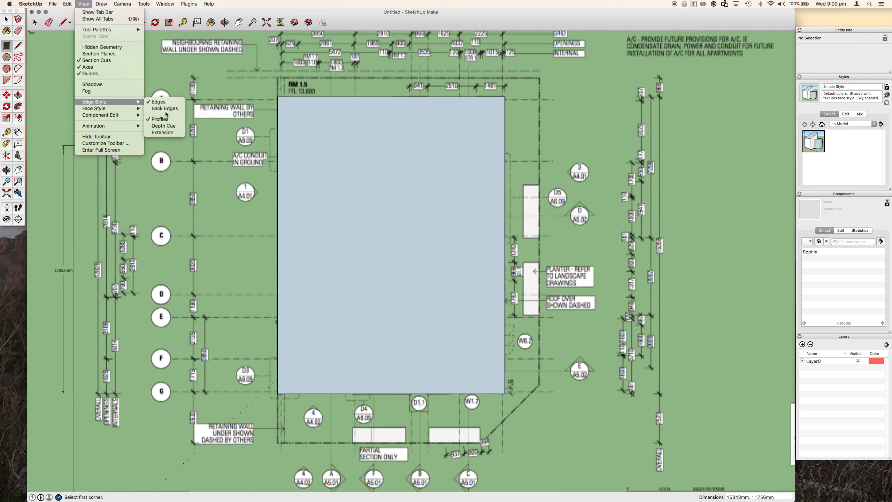
mouse_move(121, 111)
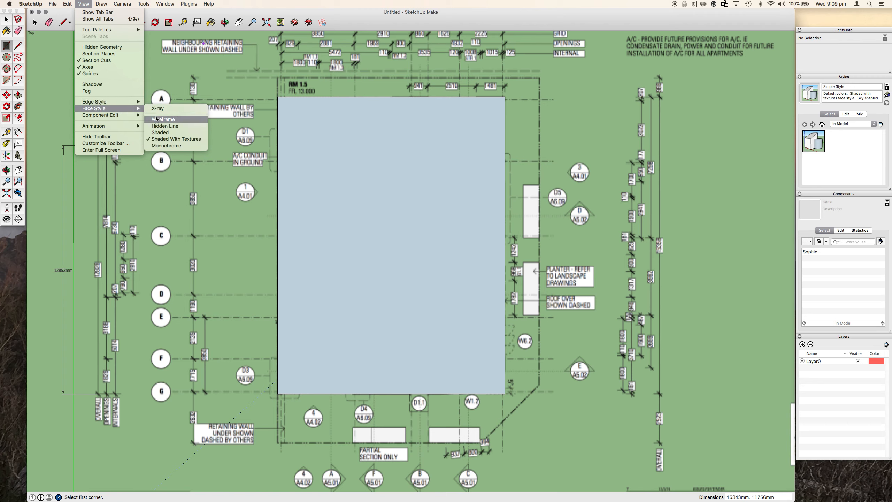
left_click(166, 109)
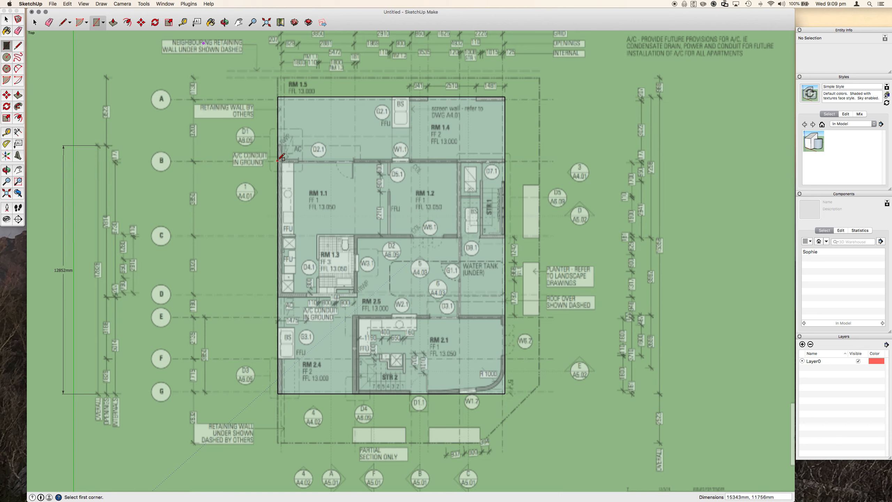
Divide the outline with a rectangle about 6835 by 3335 mm above the grid B wall, and start another from the outer wall near grid D
left_click(277, 162)
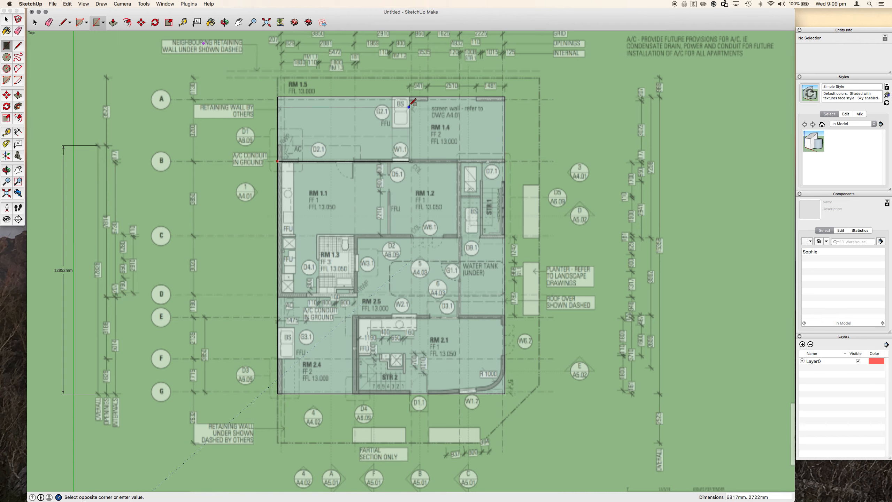
left_click(409, 97)
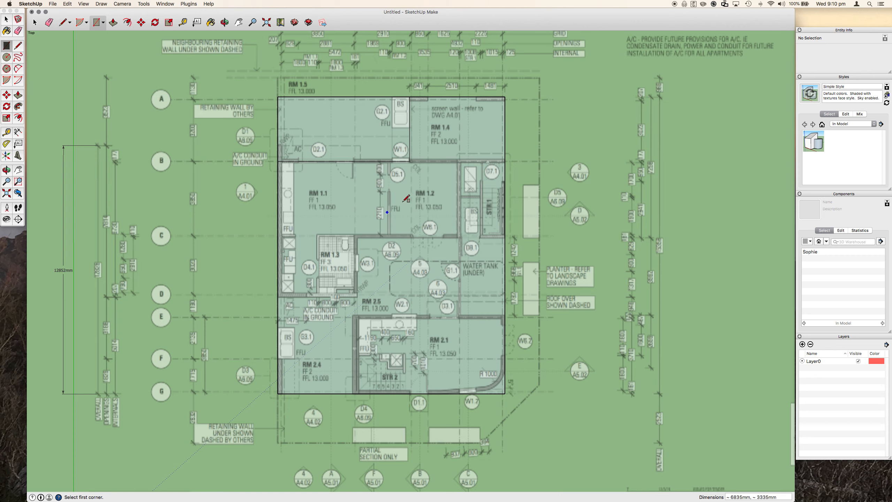
left_click(277, 296)
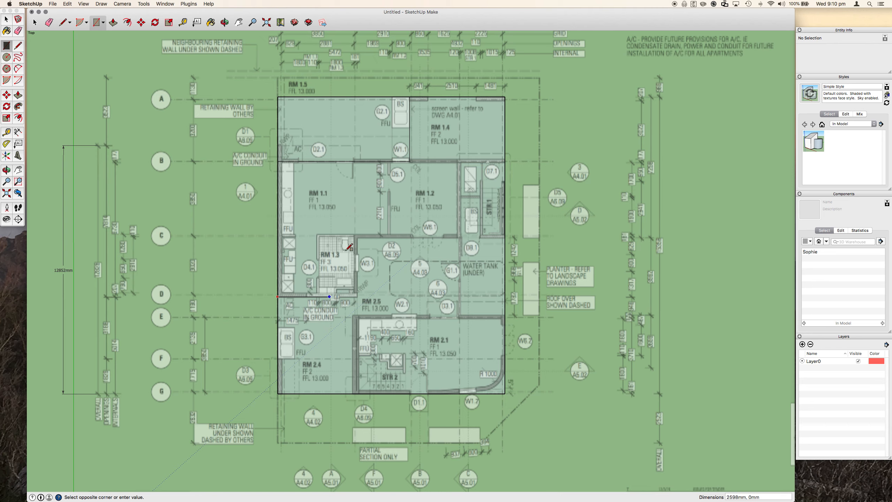
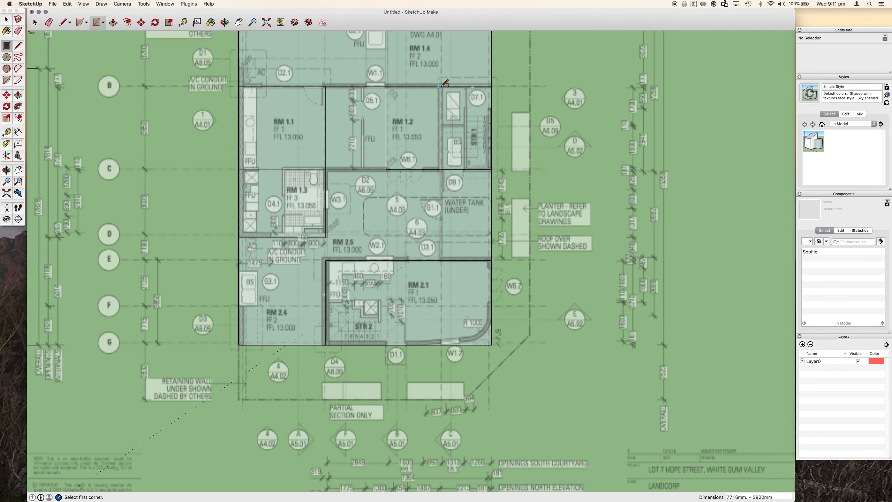
Draw a rectangle about 2345 by 8106 mm over the STR 1 and water tank strip, from the grid B wall to the grid E wall
scroll(446, 84, "up", 3)
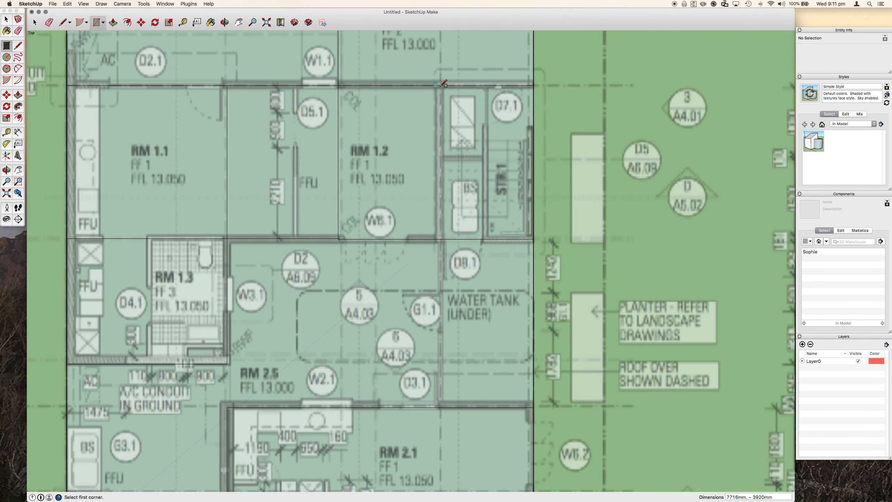
left_click(441, 85)
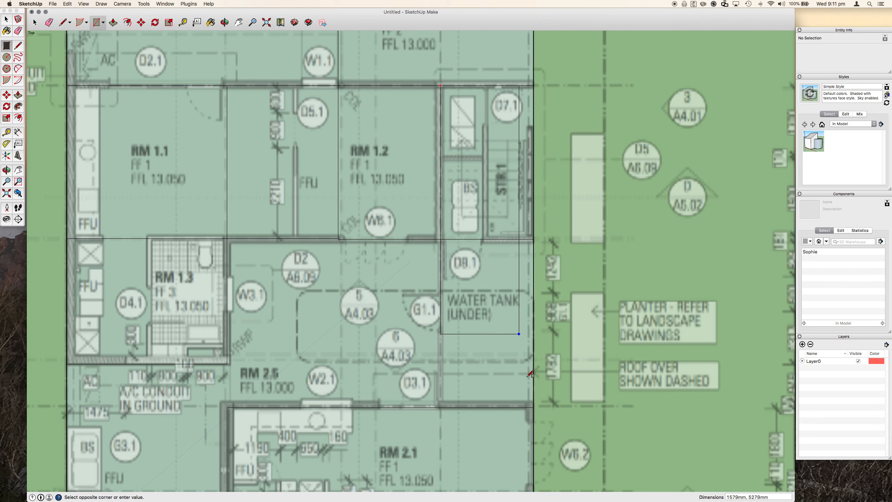
left_click(534, 408)
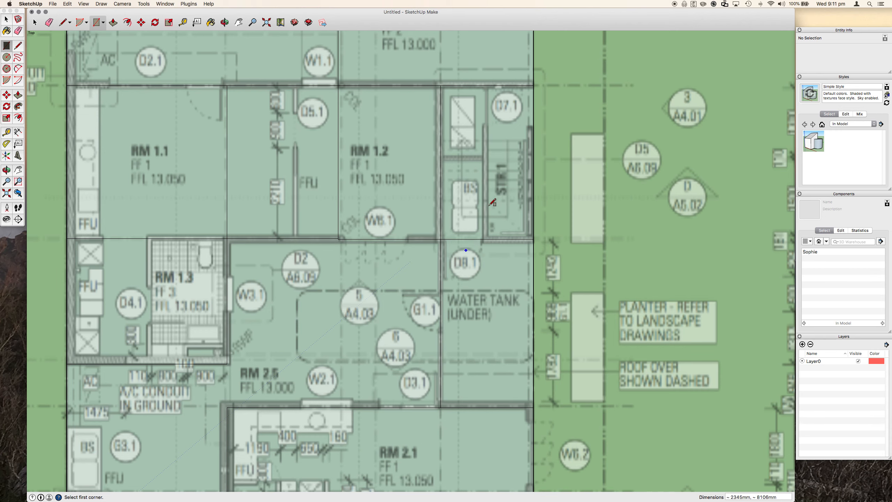
Delete the two surplus dividing lines crossing RM 1.1 and RM 1.2 between grids B and C
scroll(510, 163, "down", 2)
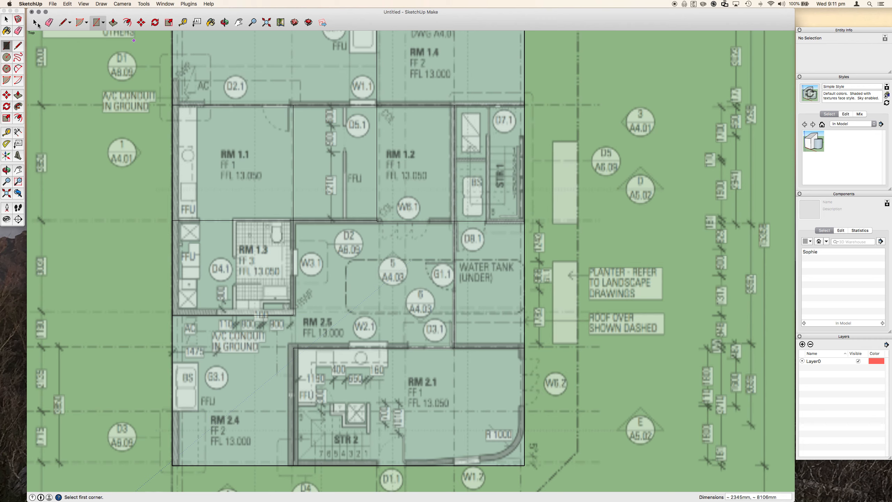
left_click(35, 23)
left_click(292, 154)
left_click(293, 154)
key("Delete")
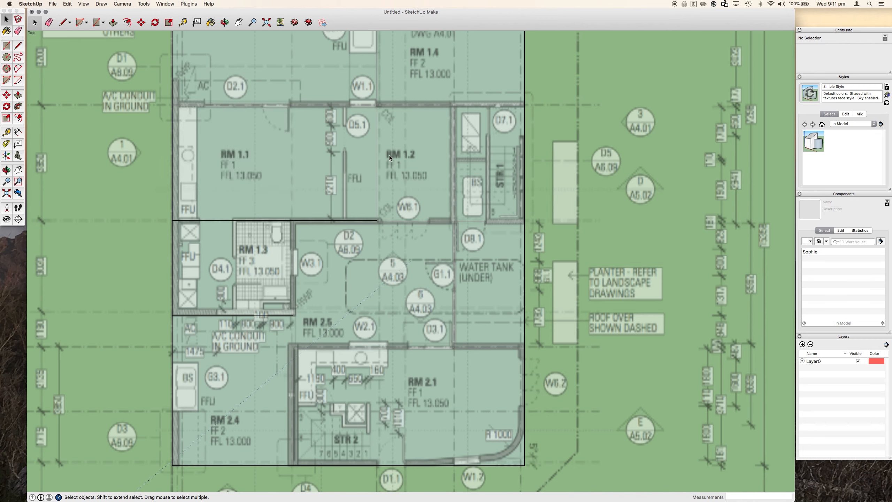
left_click(376, 156)
key("Delete")
Draw a line along the wall between RM 1.1 and RM 1.2, from the grid B wall to the grid C wall
left_click(64, 23)
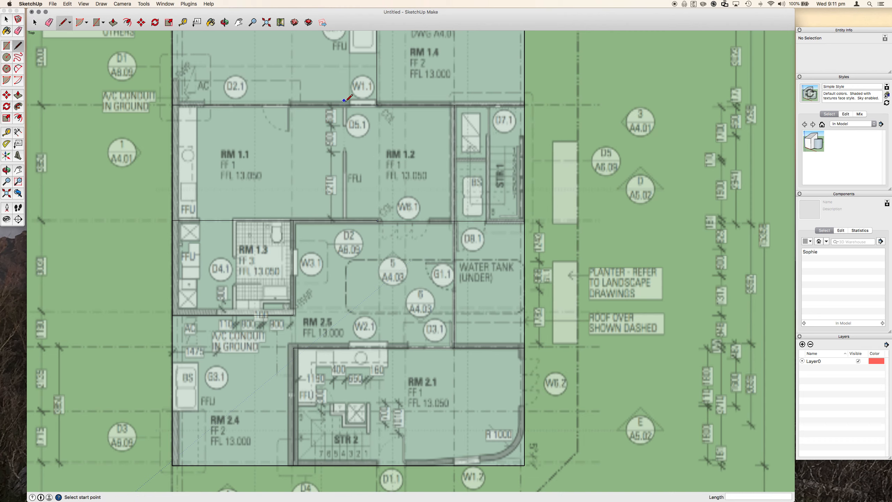
left_click(345, 104)
left_click(345, 220)
Trace the stepped wall around STR 2 with connected lines, from the RM 2.4 side wall to the wall end beside the crossed shaft
scroll(363, 362, "down", 2)
scroll(321, 394, "up", 5)
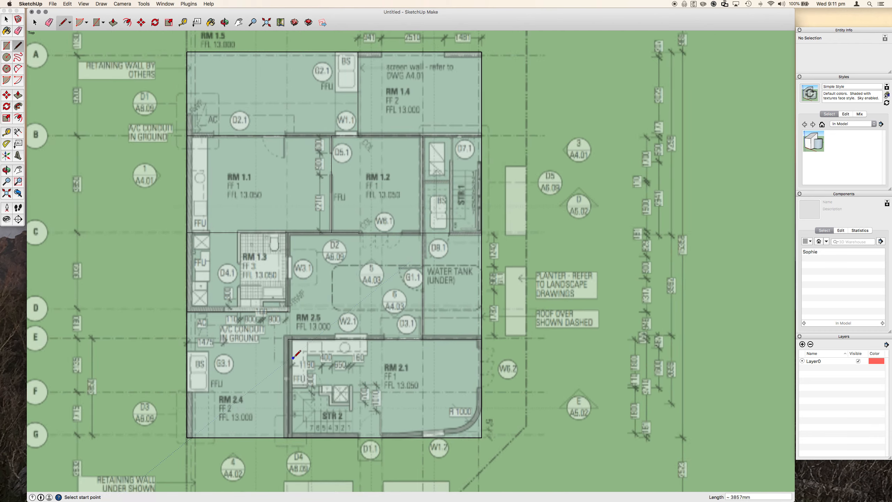
left_click(267, 378)
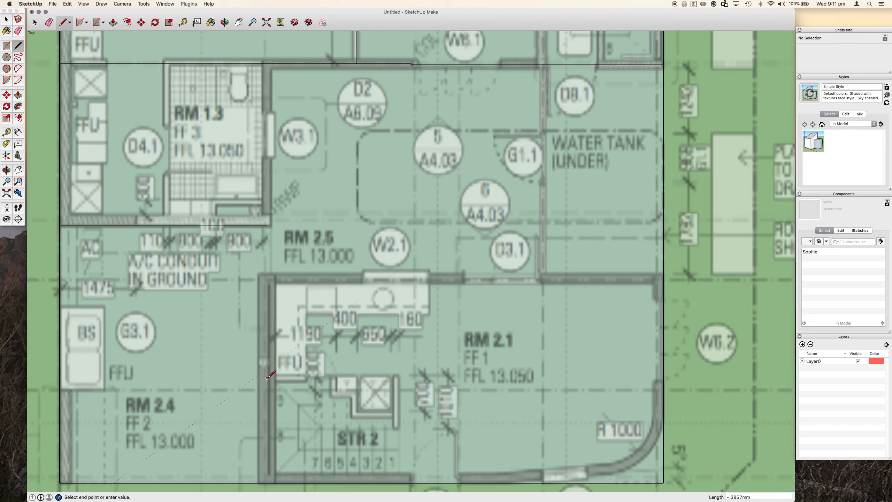
left_click(333, 378)
left_click(333, 394)
left_click(356, 393)
left_click(356, 413)
left_click(396, 413)
left_click(396, 377)
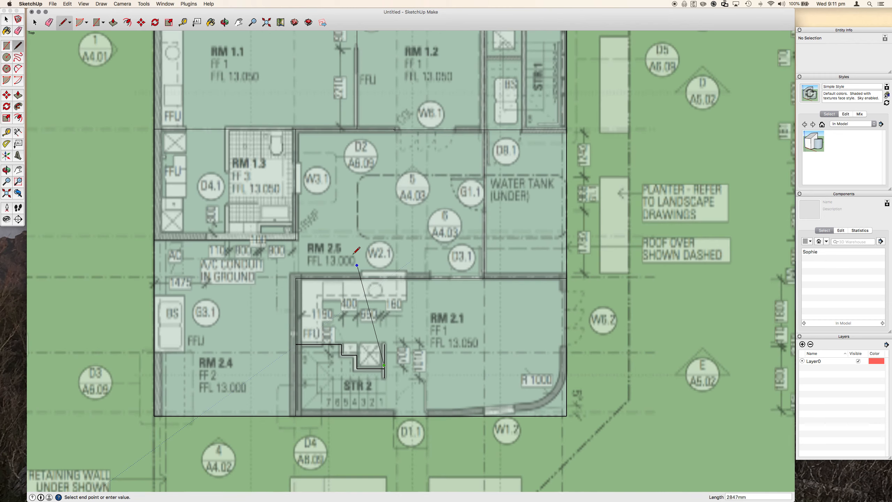
scroll(356, 265, "down", 3)
key("Escape")
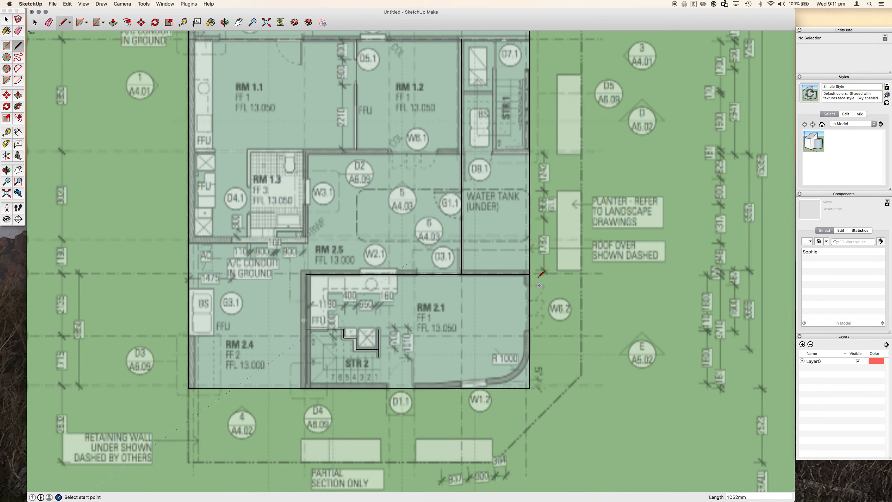
Draw a line about 3417 mm long on RM 2.4's outer wall, from the top of the BS unit to the building corner at grid G
scroll(498, 168, "down", 4)
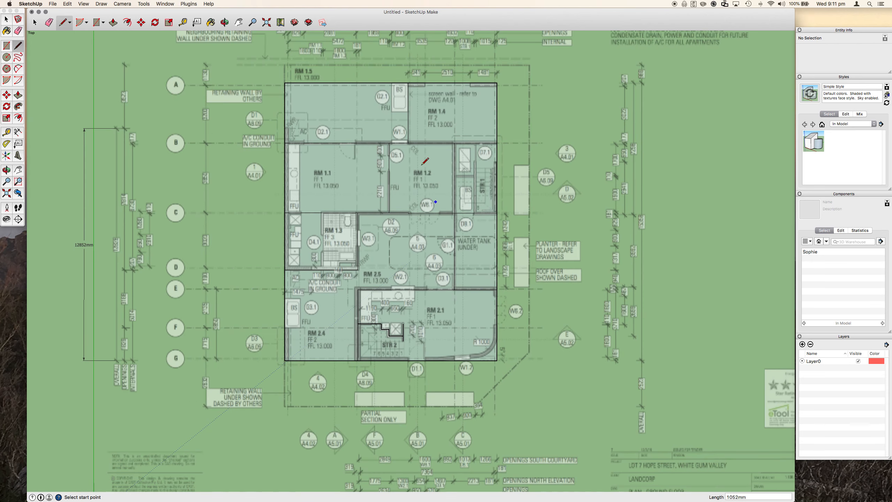
scroll(437, 116, "up", 2)
scroll(432, 119, "up", 2)
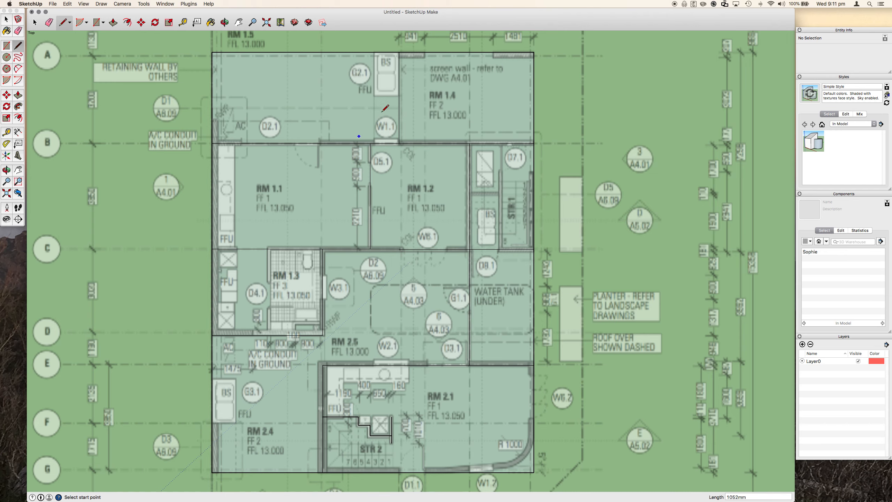
scroll(328, 71, "down", 2)
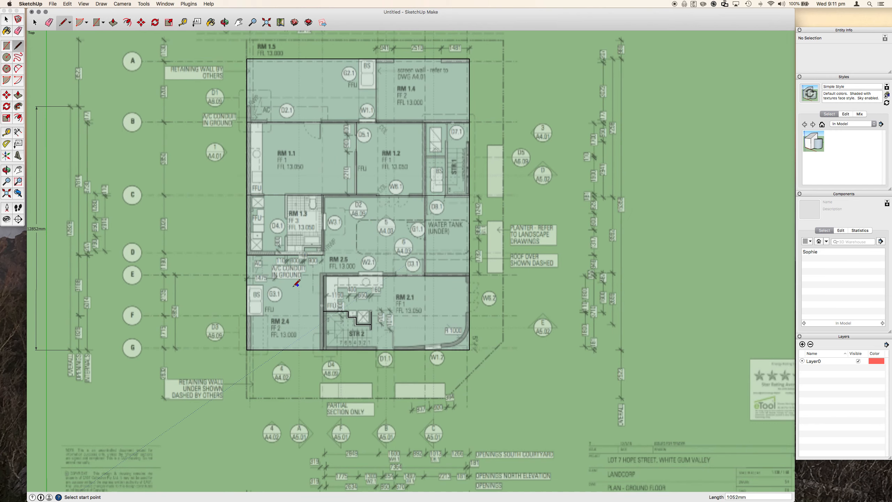
scroll(374, 341, "up", 2)
scroll(371, 337, "up", 2)
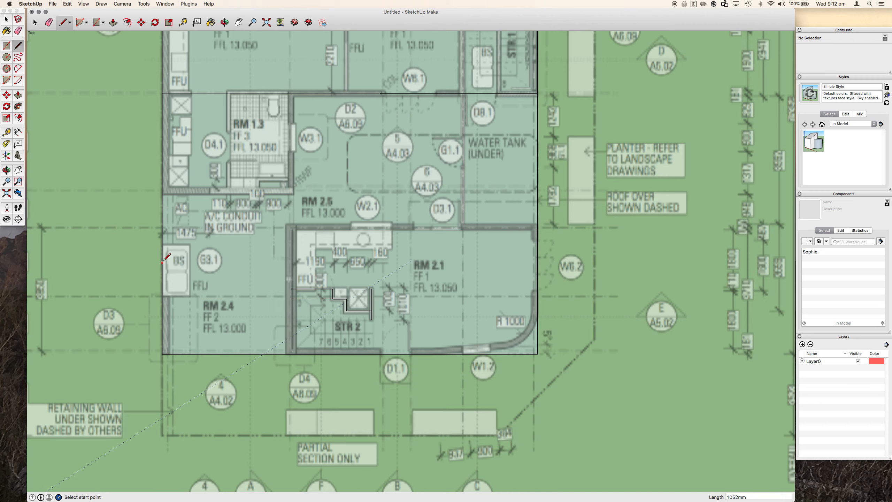
left_click(162, 244)
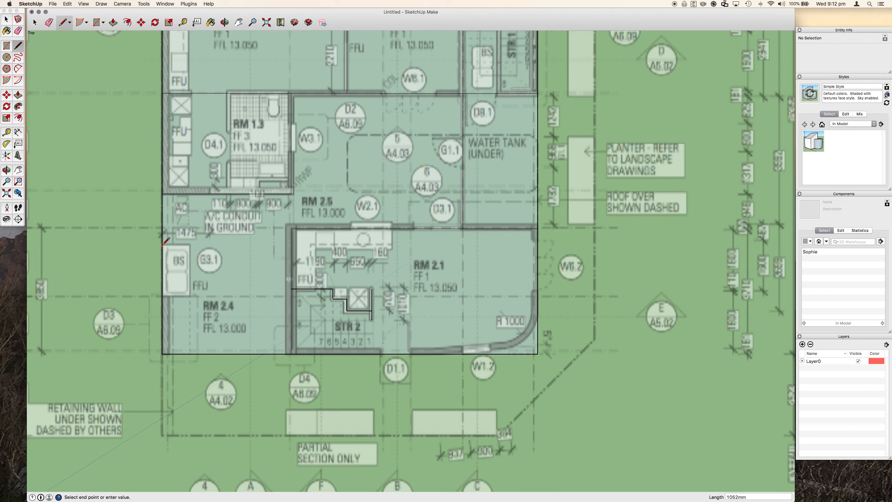
left_click(162, 354)
Review the traced outline and room divisions against the plan, from the RM 2.4 wall out to the whole building
scroll(162, 298, "up", 4)
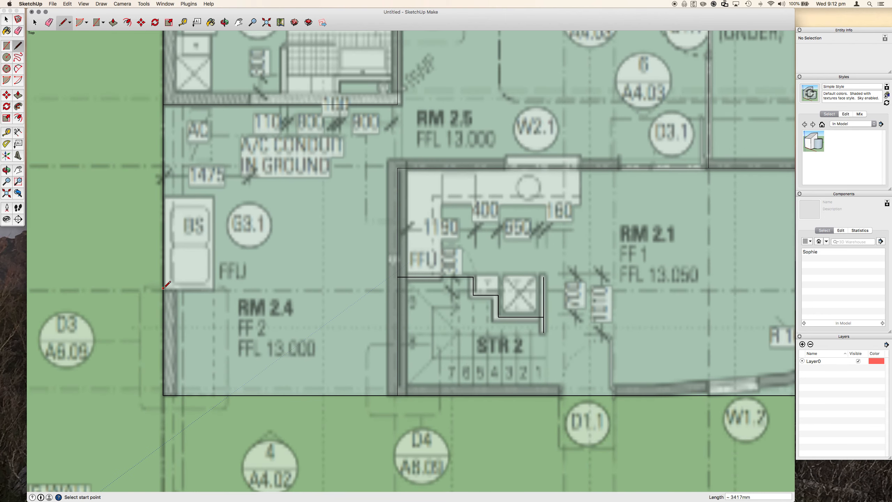
scroll(197, 246, "down", 2)
scroll(216, 242, "down", 3)
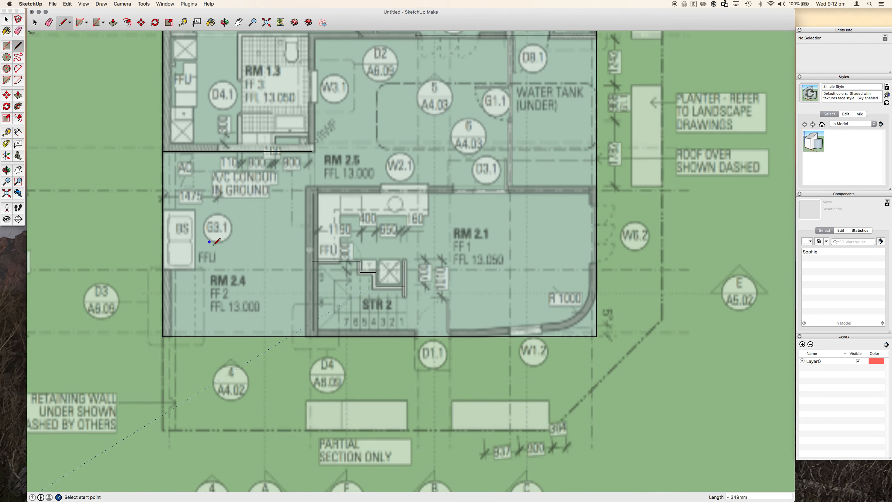
scroll(217, 242, "down", 5)
scroll(365, 336, "up", 4)
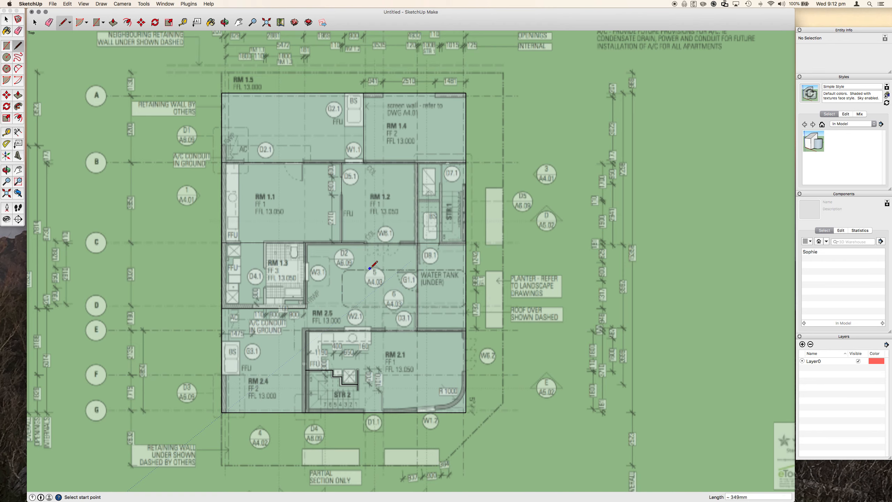
scroll(468, 280, "up", 5)
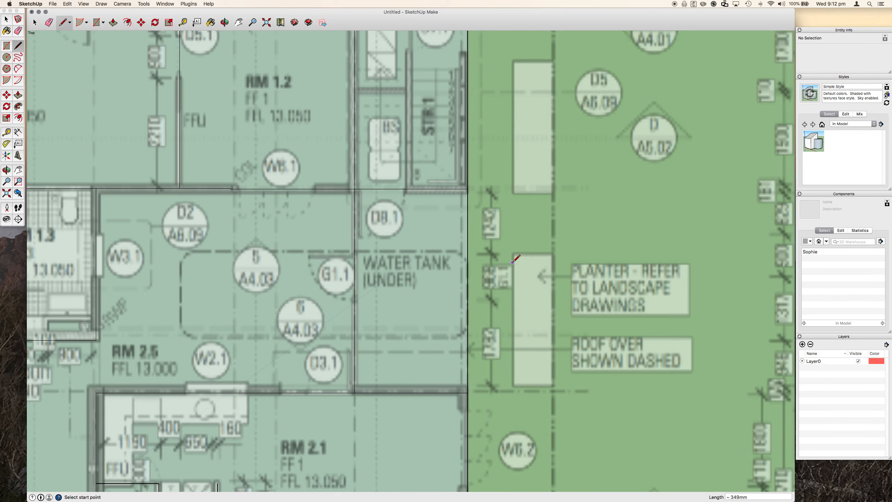
scroll(514, 259, "down", 4)
key("space")
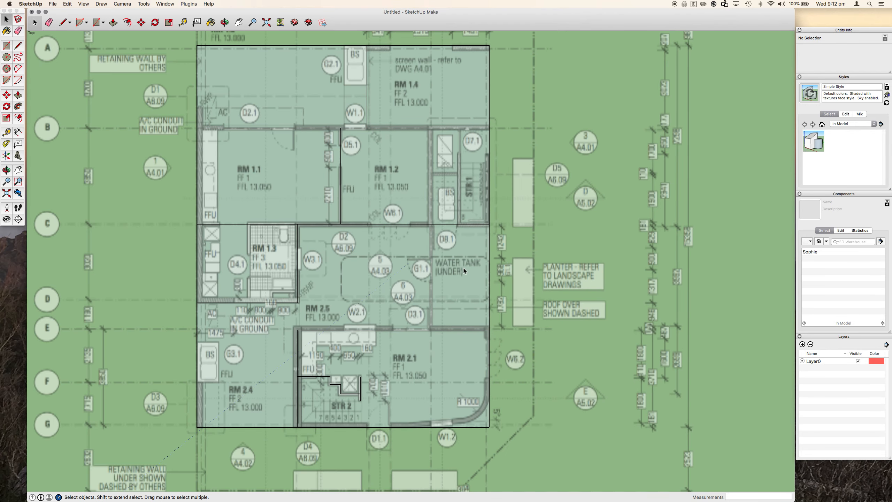
Select all traced edges and faces of the floor plan and inspect them in an angled 3D view
left_click(489, 273)
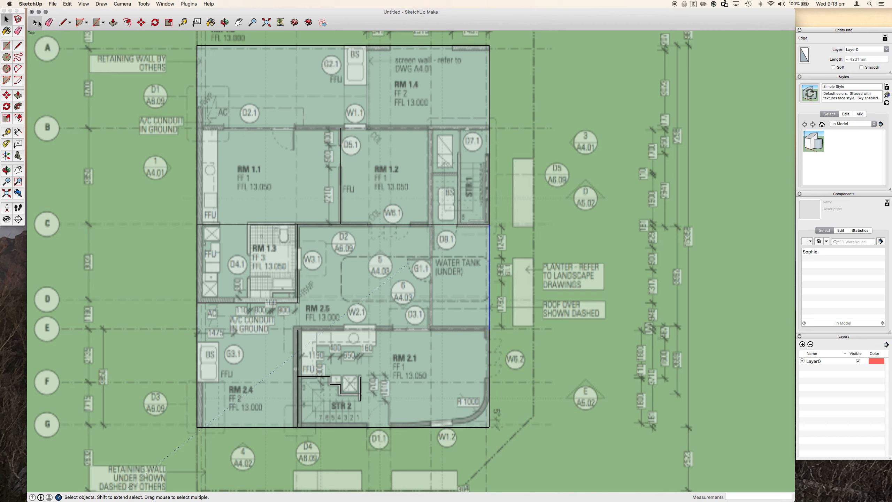
left_click_drag(169, 36, 564, 451)
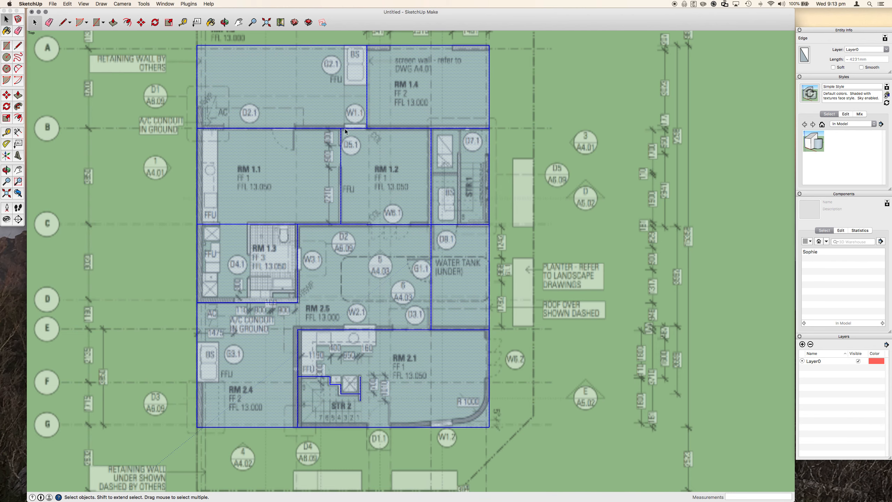
left_click(226, 23)
left_click_drag(493, 432, 346, 179)
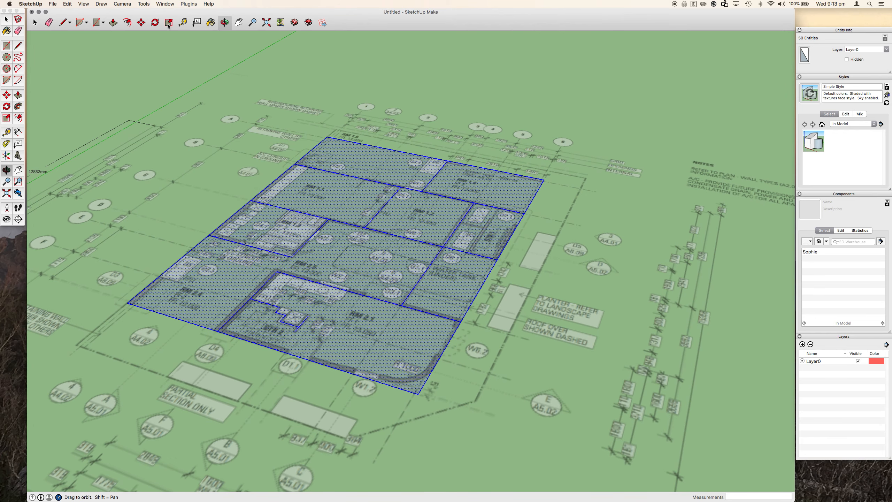
Try extruding the RM 2.1 and water tank faces upward with Push/Pull, and undo both extrusions
left_click(113, 22)
left_click_drag(404, 342, 400, 281)
left_click_drag(471, 283, 461, 208)
key("super+z")
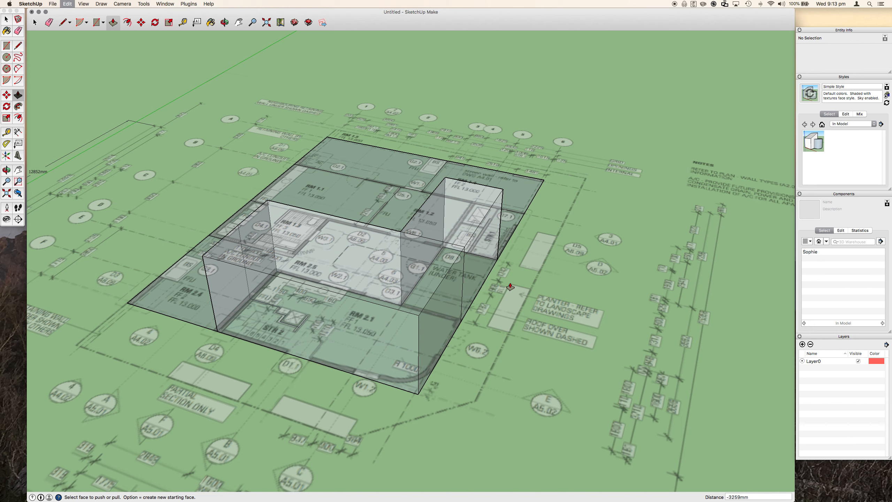
key("super+z")
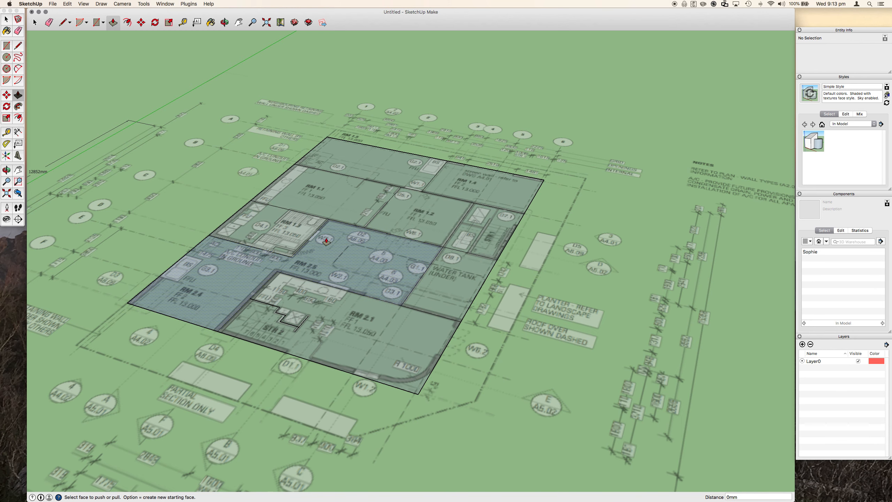
Return to the top view of the plan and place the Layers panel directly below Entity Info
key("super+2")
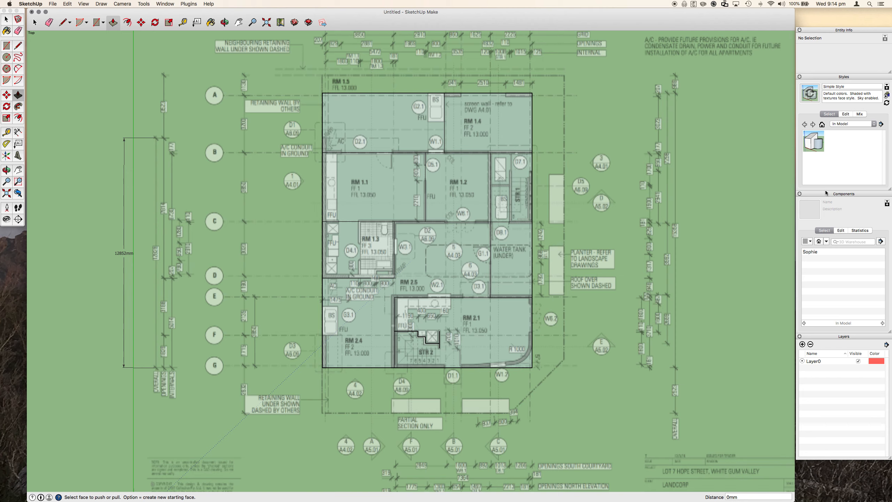
left_click_drag(839, 32, 840, 13)
left_click_drag(831, 318, 833, 67)
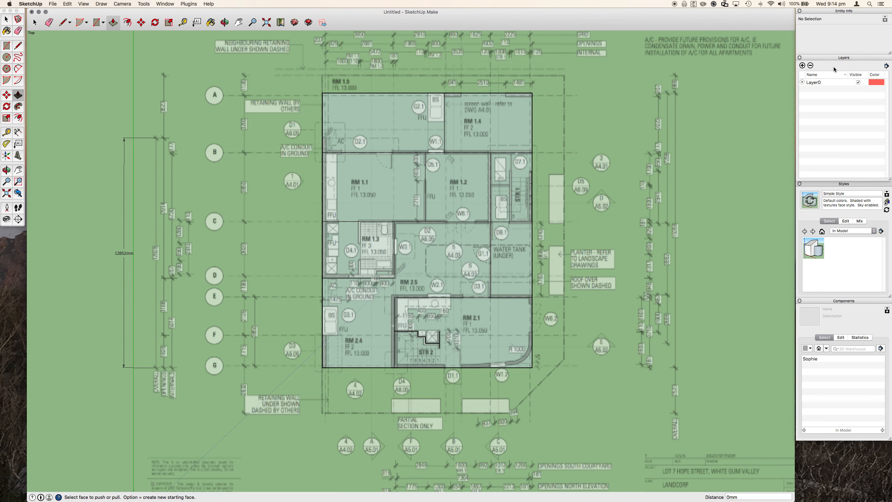
Add a new layer named "Ground Floor - Outdoor"
left_click(802, 65)
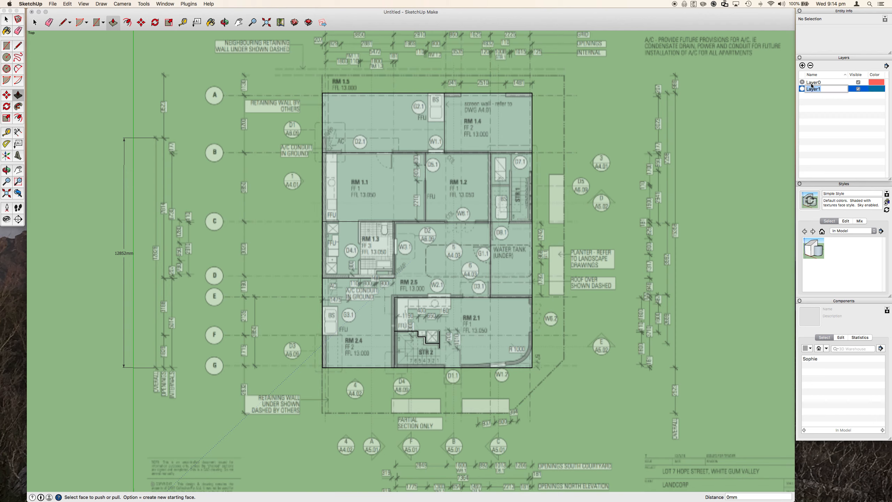
type("Floor")
key("BackSpace")
key("BackSpace")
key("BackSpace")
type("Ground Floor - Outdoor")
key("Return")
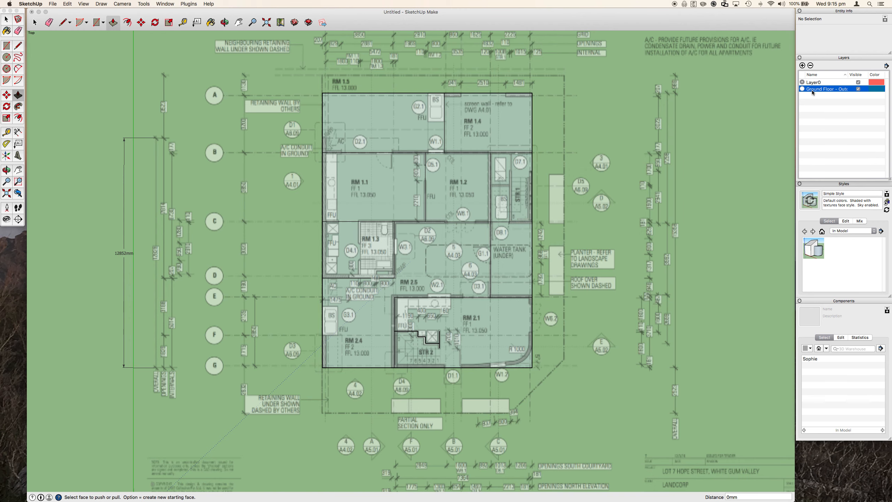
Make the drawing window narrower and shorten the outdoor layer's name to "Gnd Floor - Outdoor"
left_click_drag(794, 97, 758, 95)
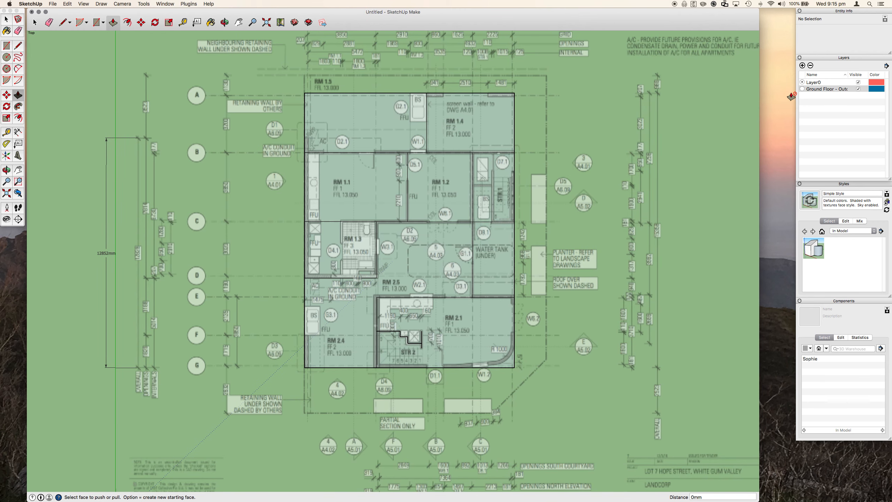
double_click(819, 89)
key("BackSpace")
key("BackSpace")
key("BackSpace")
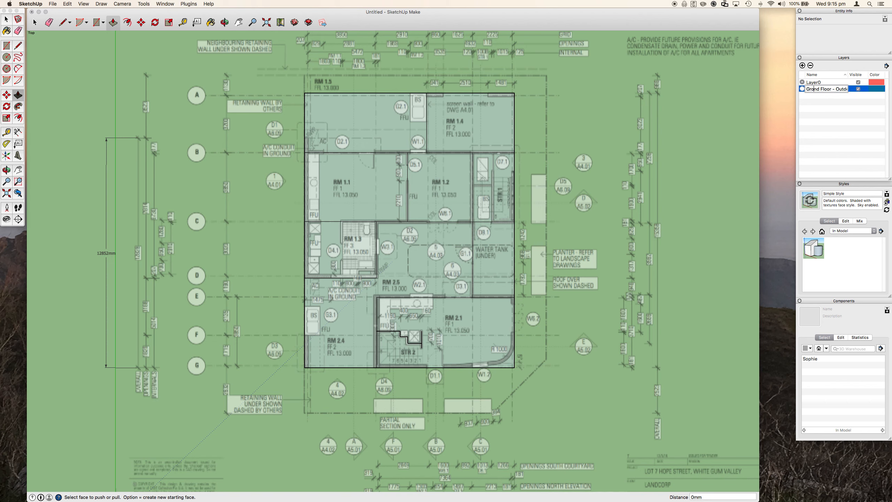
left_click(846, 88)
key("Return")
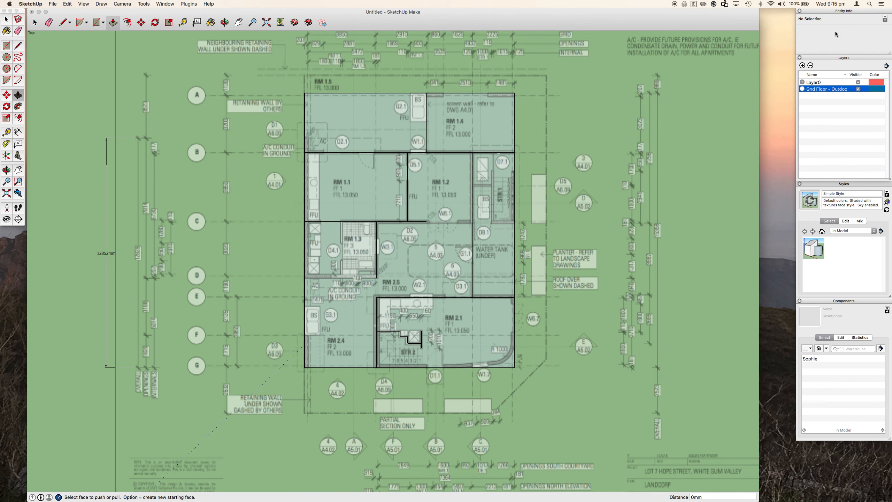
Add a new layer named "Gnd Floor - Wet"
left_click(802, 66)
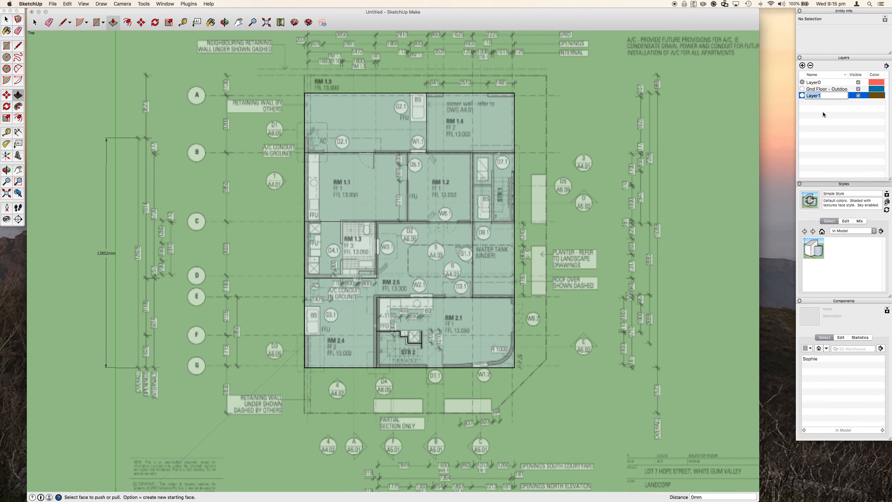
key("BackSpace")
type("Grou")
key("BackSpace")
key("BackSpace")
key("BackSpace")
type("d Floor - Wet")
key("Return")
Add a new layer named "Grnd Floor - Carpets"
left_click(802, 66)
type("Grnd Floor Bed")
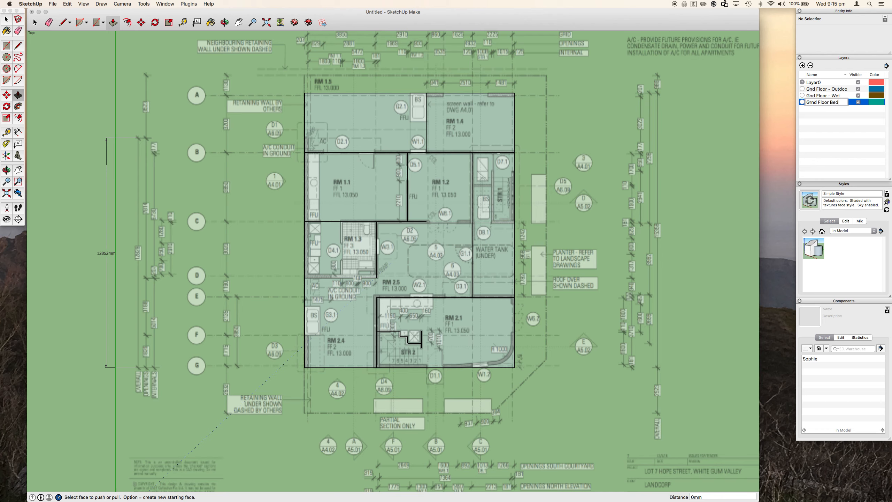
type("rooms")
key("BackSpace")
key("BackSpace")
key("BackSpace")
key("BackSpace")
key("BackSpace")
key("BackSpace")
key("BackSpace")
key("BackSpace")
type("- Carpet")
key("Return")
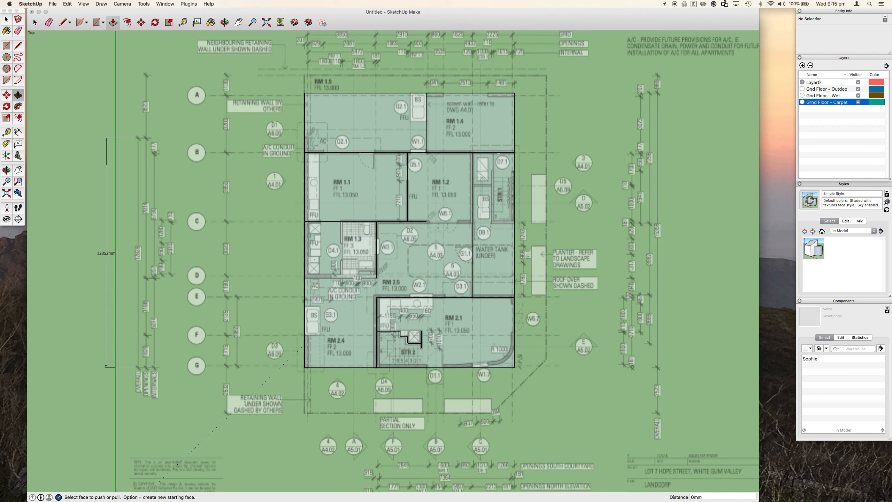
Add a new layer named "Gnd Floor - Other"
left_click(802, 66)
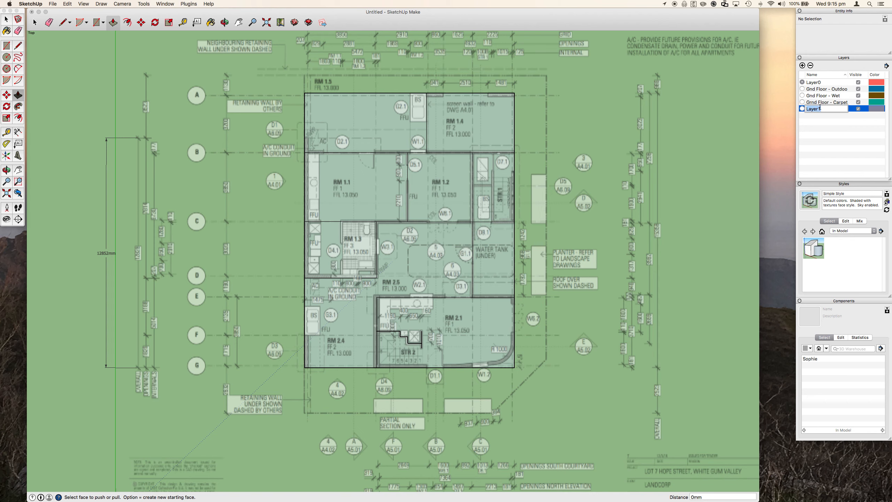
type("Gnd Floor - Other")
key("Return")
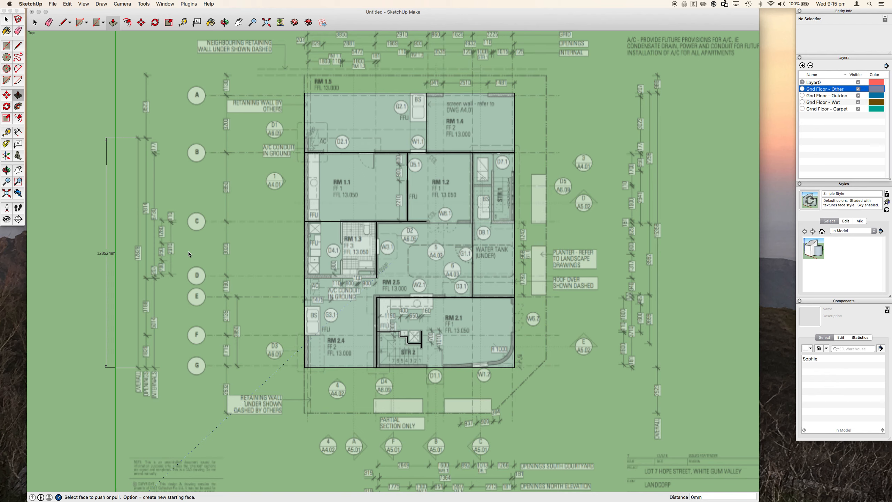
Draw a line from RM 2.1's corner at grid E up to RM 1.3's wall, separating RM 2.4 from RM 2.5
left_click(359, 121)
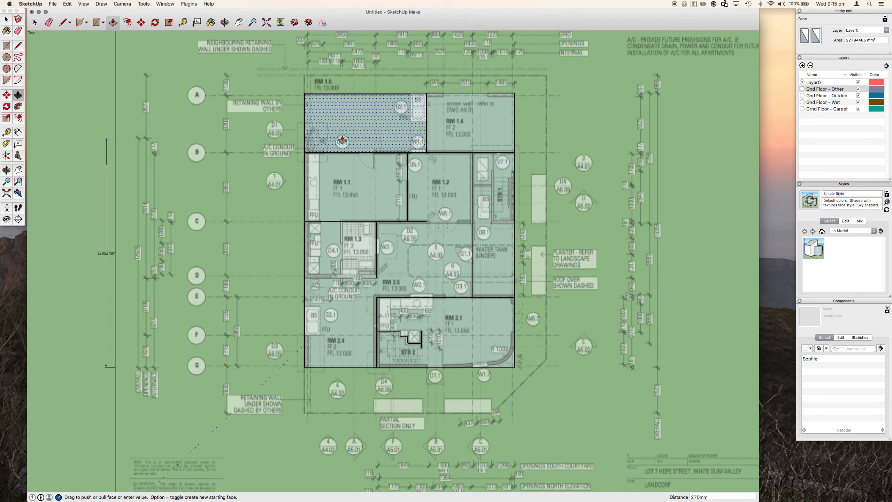
key("Escape")
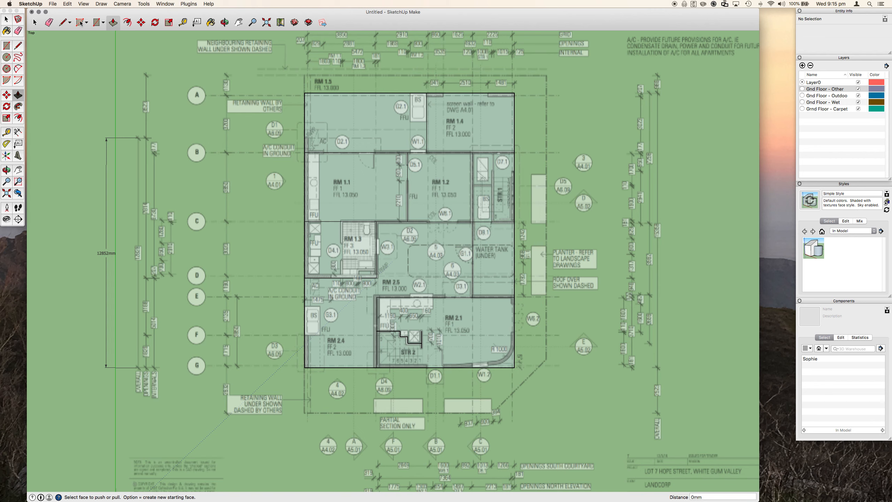
left_click(63, 23)
left_click(376, 297)
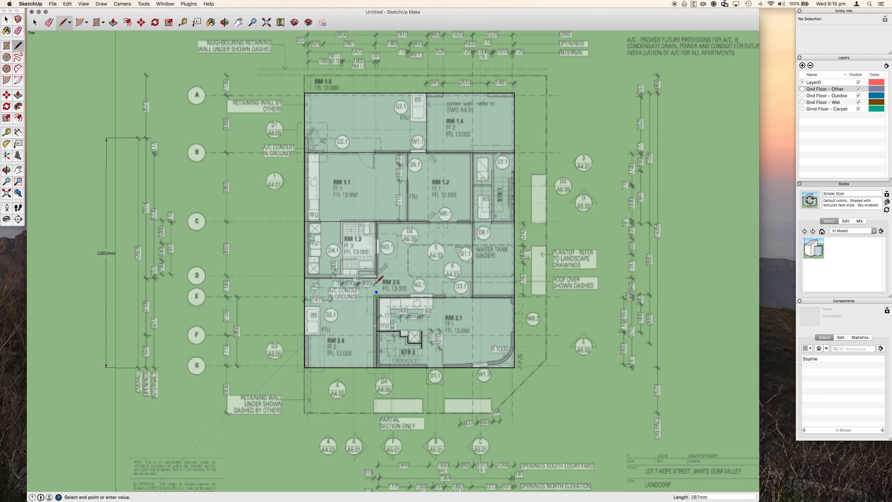
left_click(376, 223)
Assign the RM 1.5, RM 2.4 and water tank faces to the Gnd Floor - Outdoor layer
left_click(34, 22)
left_click(344, 297)
left_click(381, 131)
left_click(507, 257)
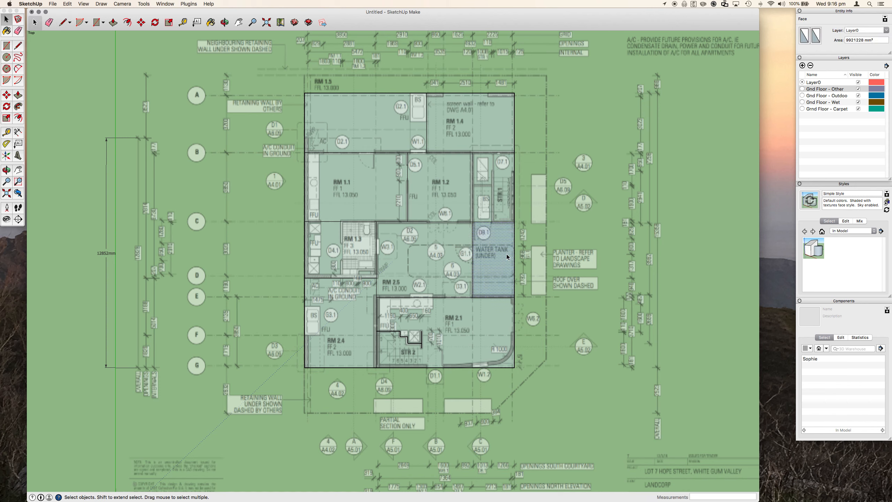
left_click(388, 127, "shift")
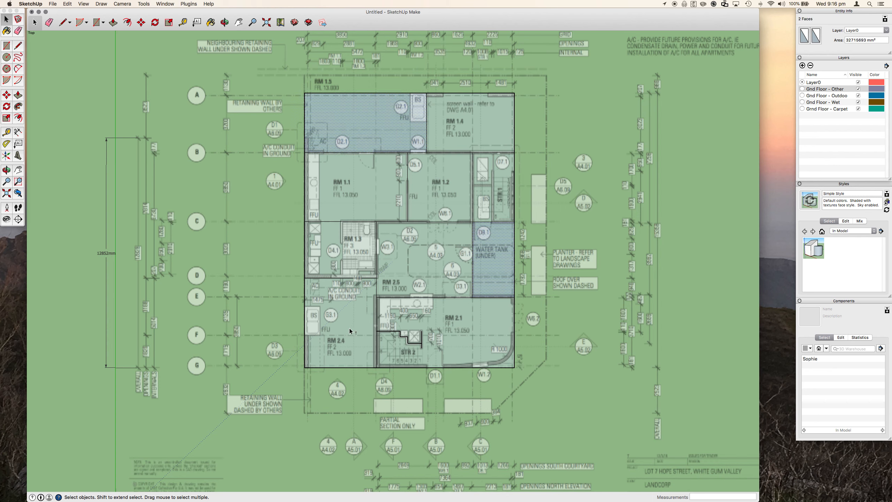
left_click(350, 331, "shift")
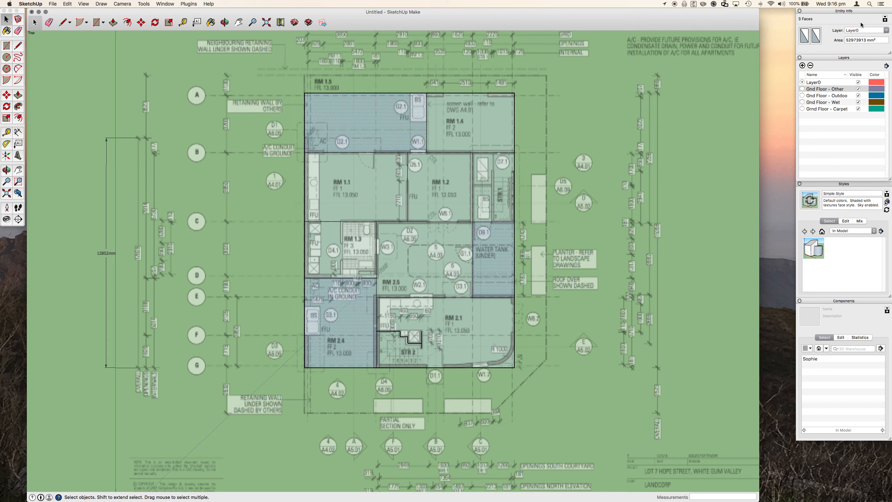
left_click(886, 31)
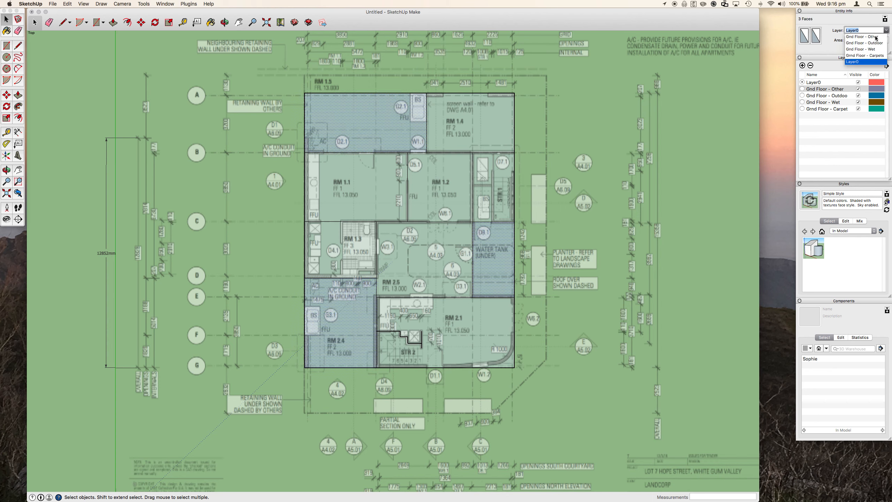
left_click(860, 43)
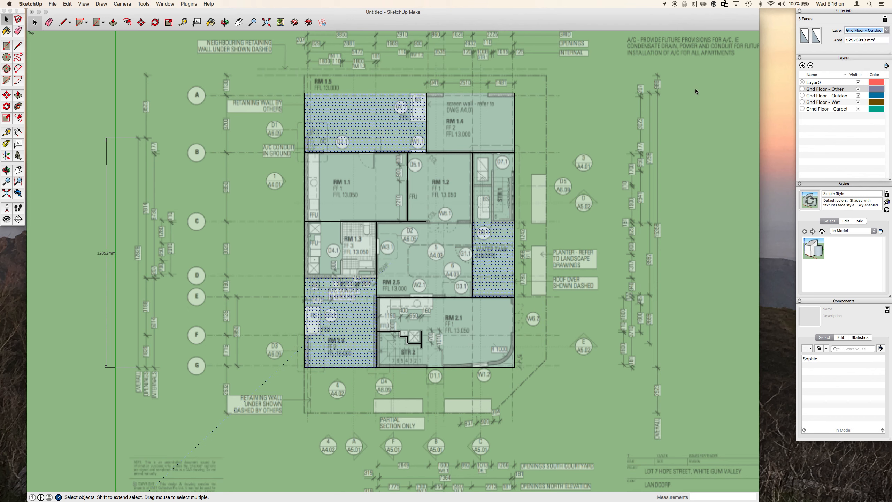
Assign the RM 1.4 face to the Gnd Floor - Other layer
left_click(455, 127)
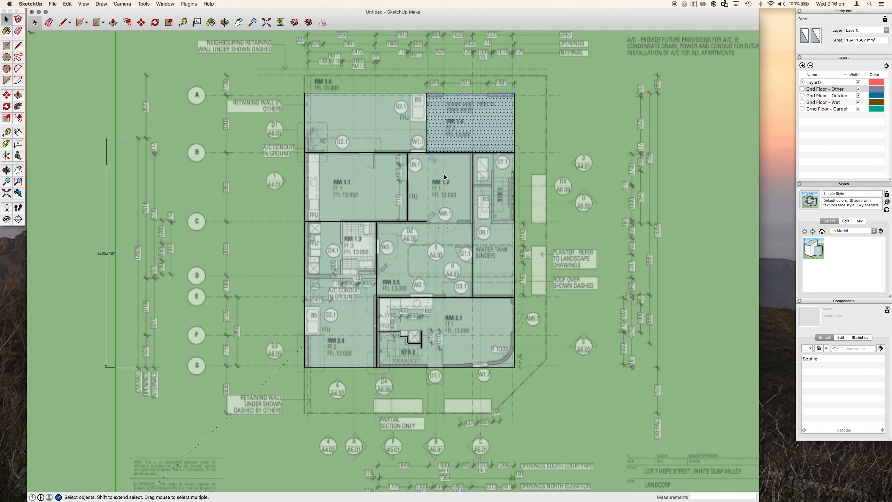
left_click(883, 31)
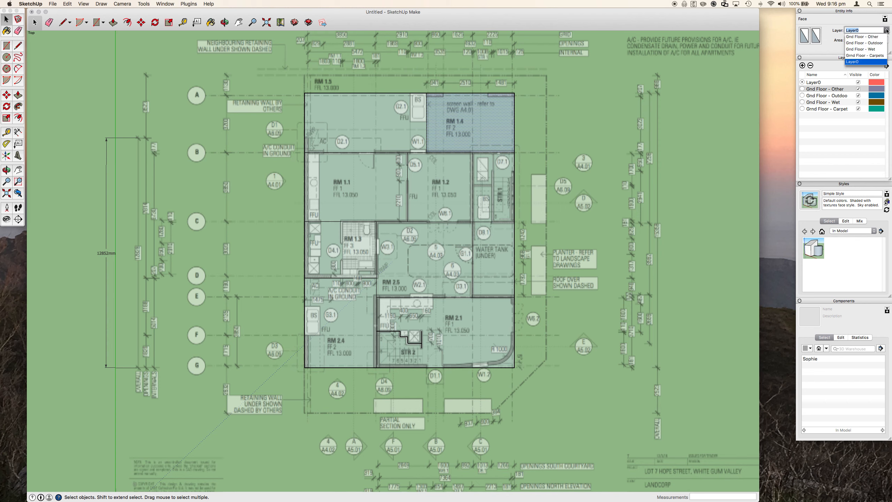
left_click(876, 37)
Select the RM 1.1 and RM 1.2 faces together
left_click(369, 190)
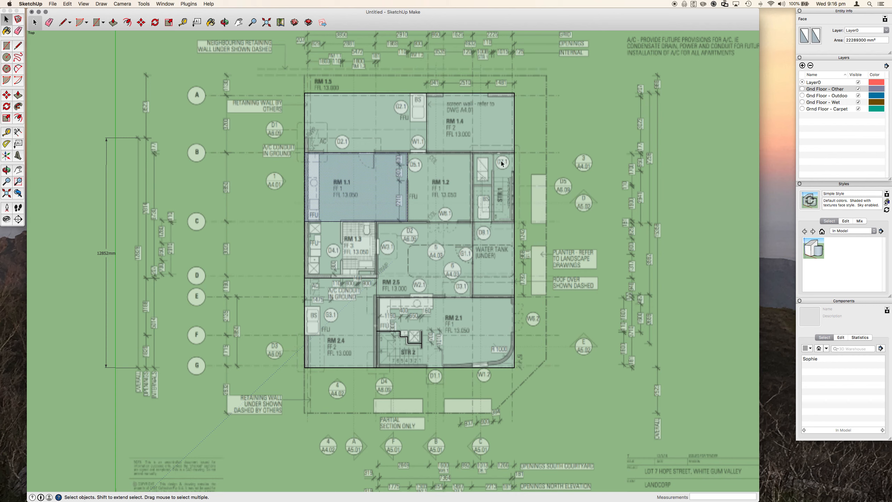
left_click(466, 175)
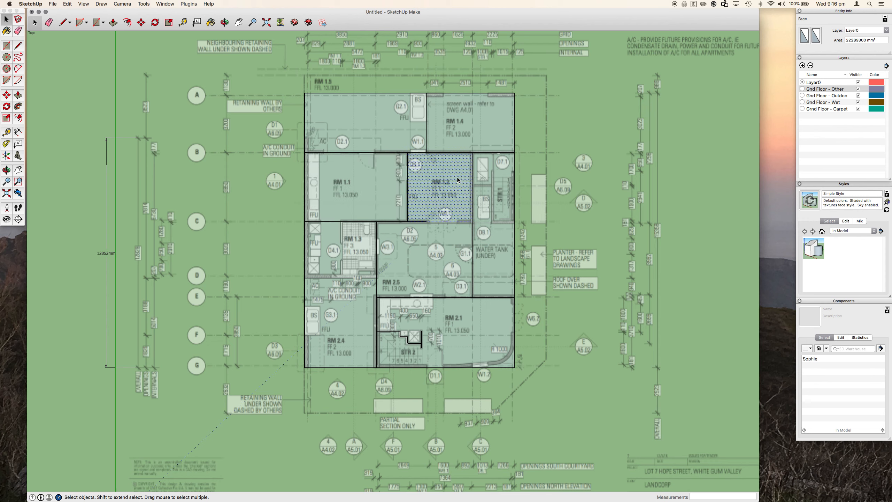
key("z")
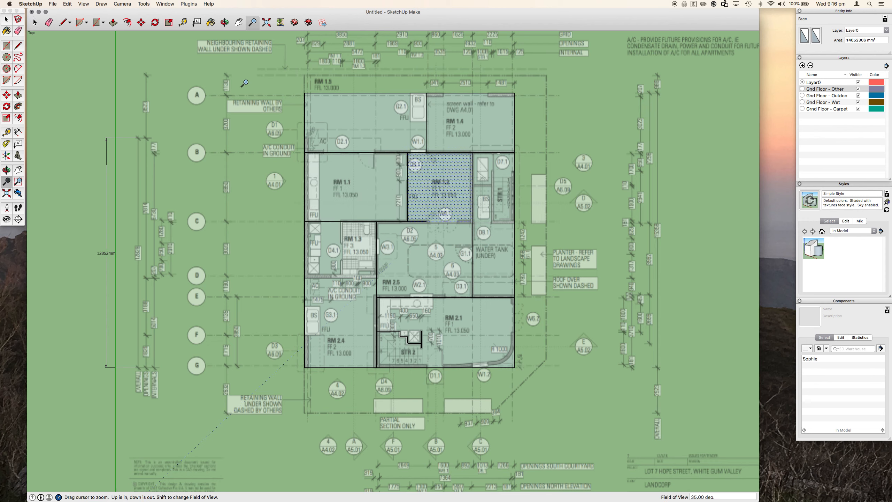
key("space")
left_click(374, 178)
left_click(432, 180, "shift")
Assign the RM 1.3 face to the Gnd Floor - Wet layer
left_click(351, 246)
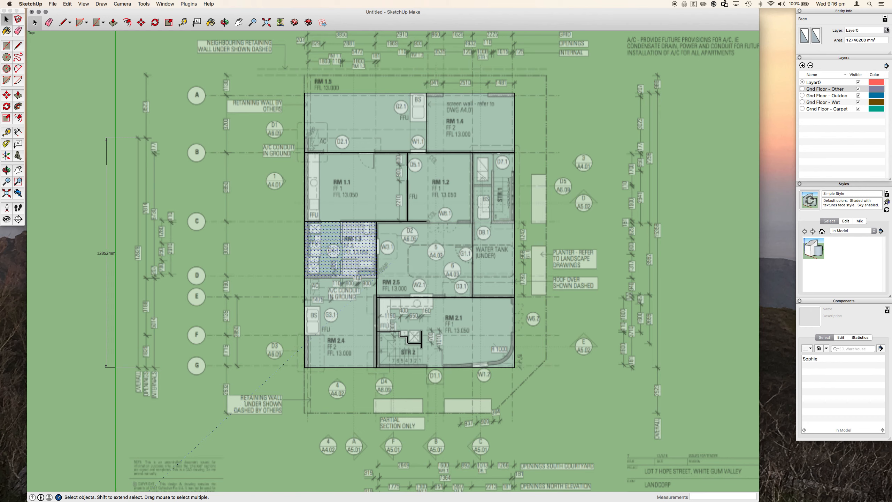
left_click(886, 30)
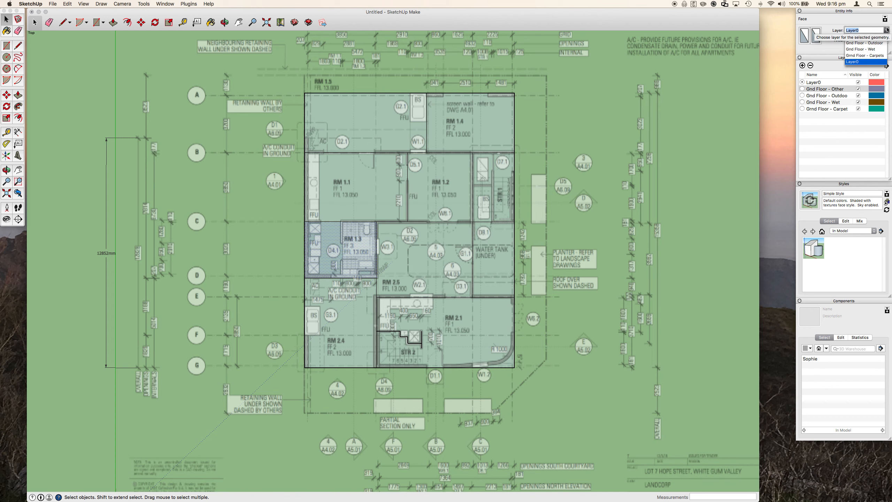
left_click(863, 50)
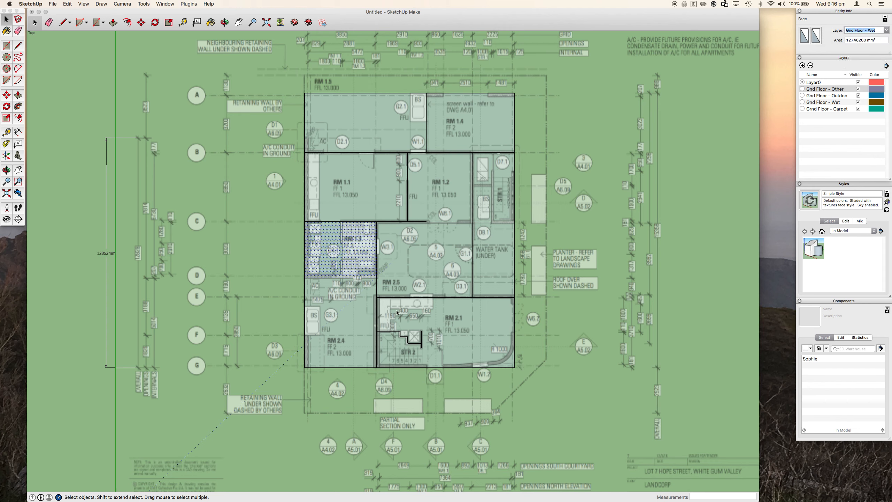
Assign the RM 2.1 face to the Gnd Floor - Other layer
scroll(446, 351, "up", 5)
left_click(422, 294)
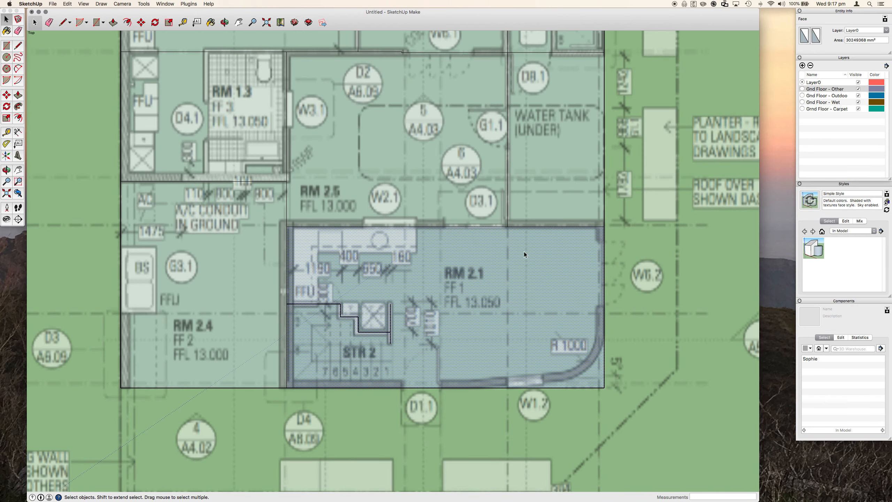
left_click(885, 30)
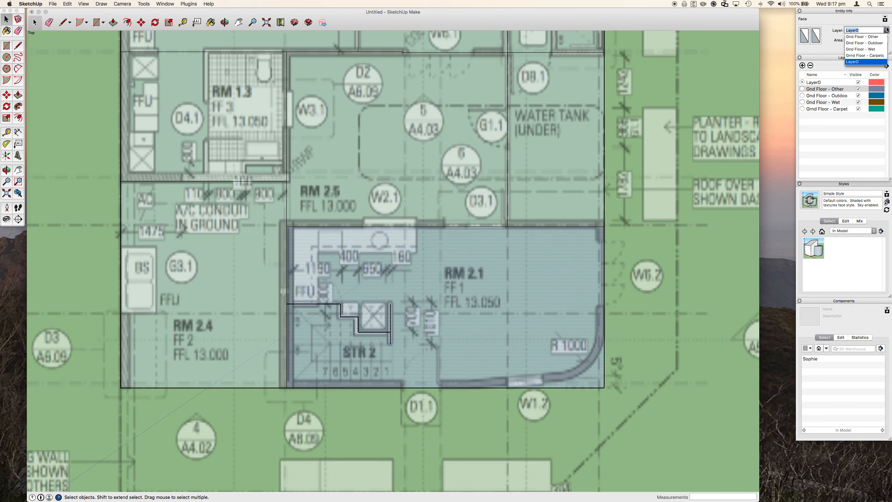
left_click(866, 37)
Turn on Color by Layer so the room faces take their layer colours
scroll(527, 239, "down", 5)
left_click(491, 208)
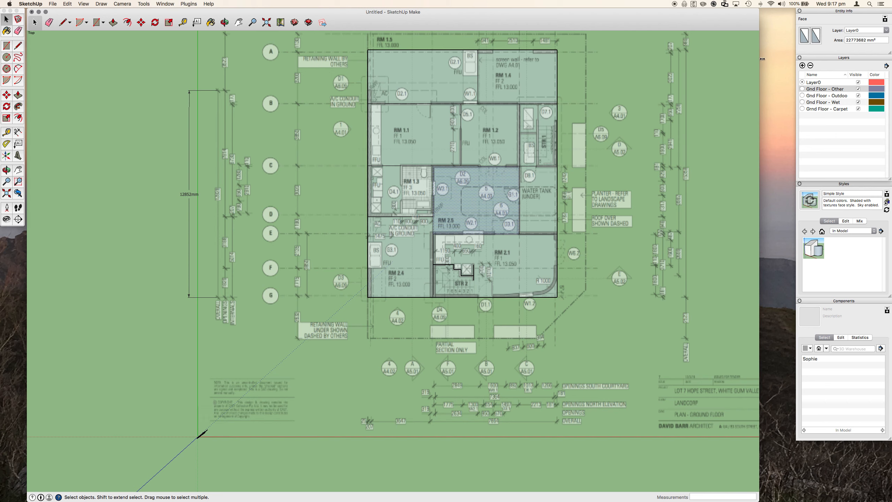
left_click(885, 66)
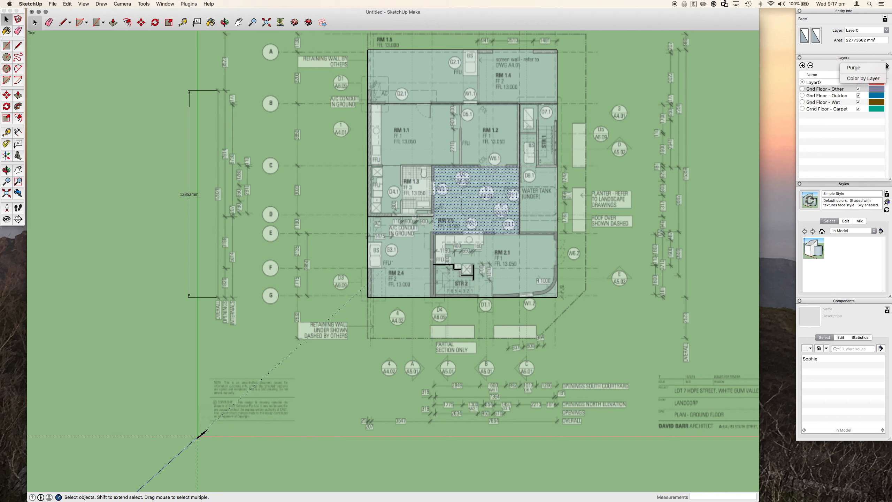
left_click(861, 79)
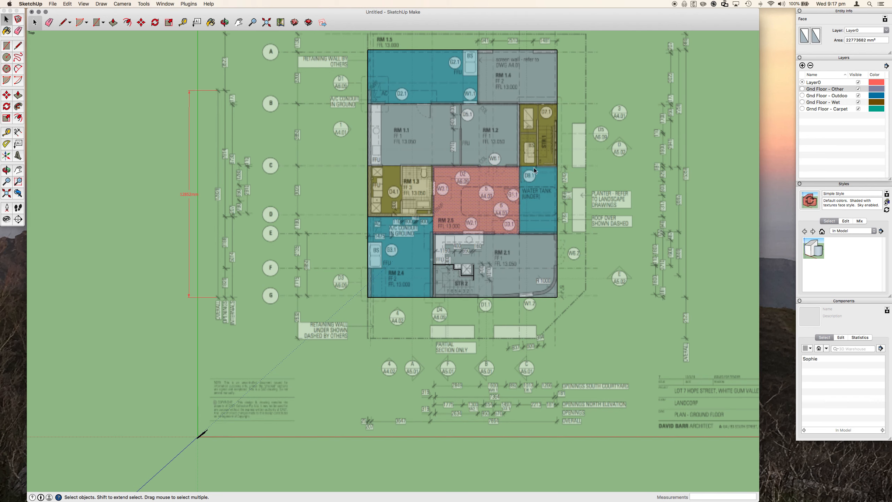
left_click(601, 148)
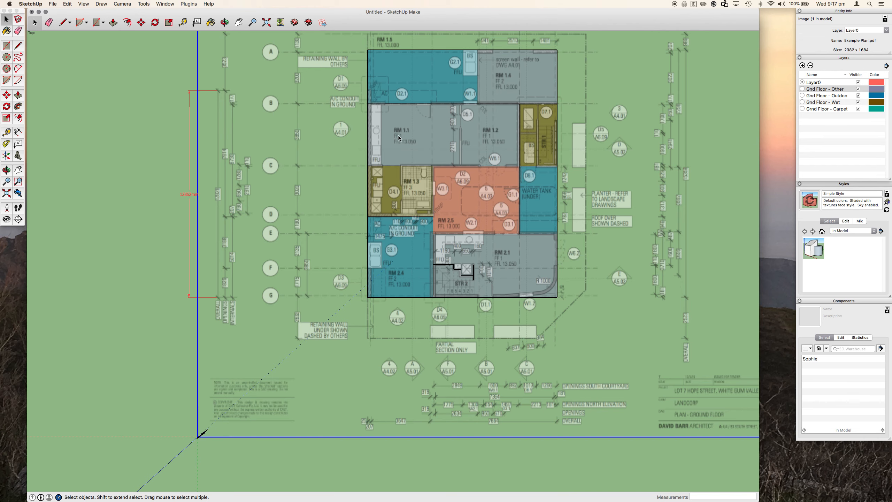
Draw a test rectangle about 6520 by 3569 mm beside RM 1.4, starting at its outer upper corner, and delete it
scroll(284, 306, "down", 3)
scroll(463, 190, "up", 3)
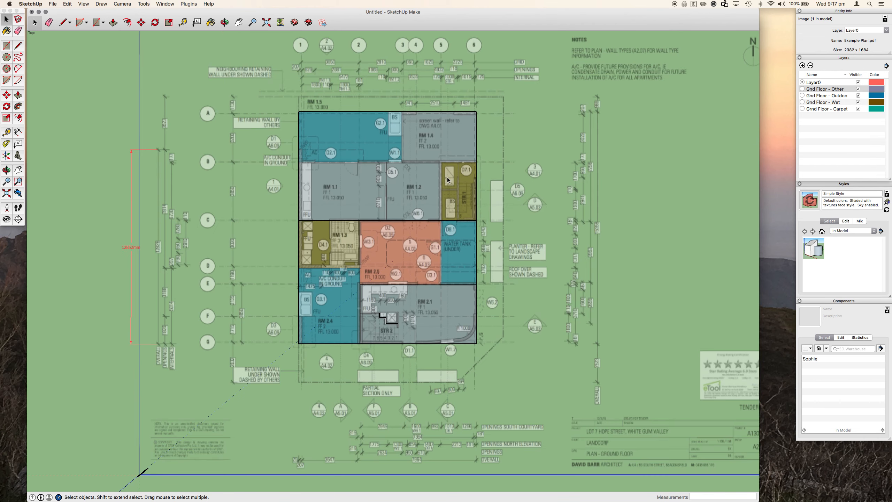
left_click(95, 23)
left_click(476, 111)
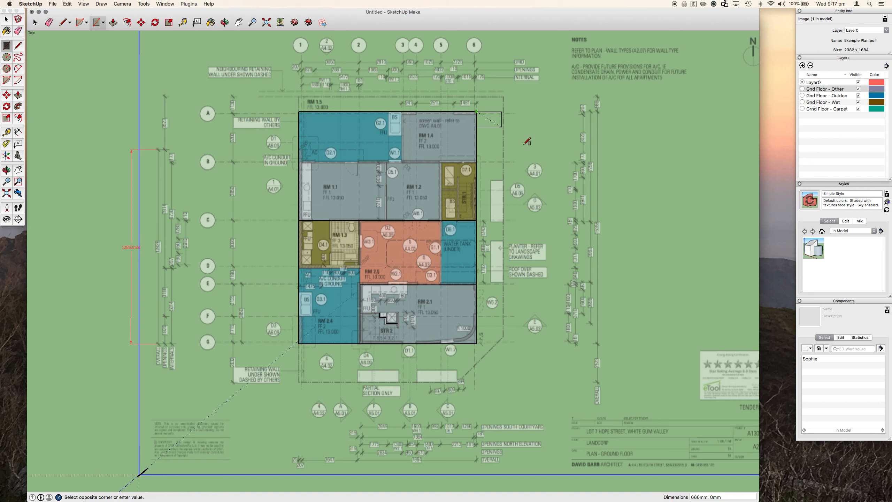
left_click(592, 166)
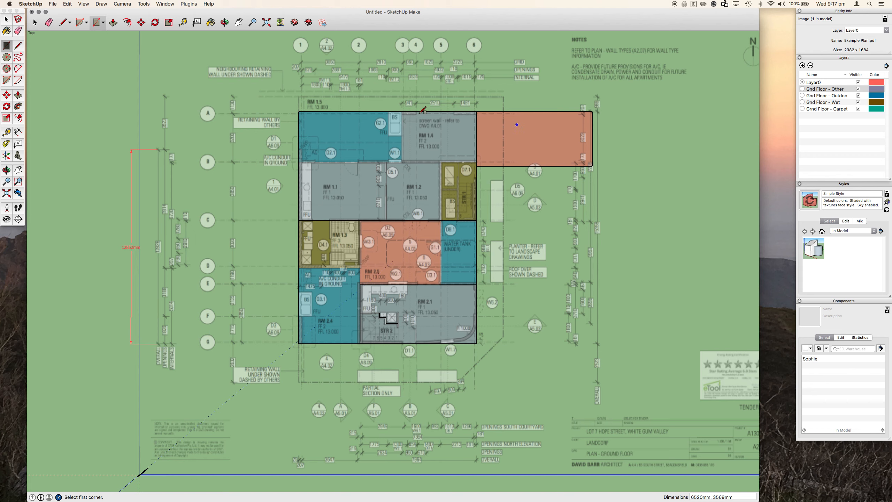
left_click(35, 23)
left_click(541, 130)
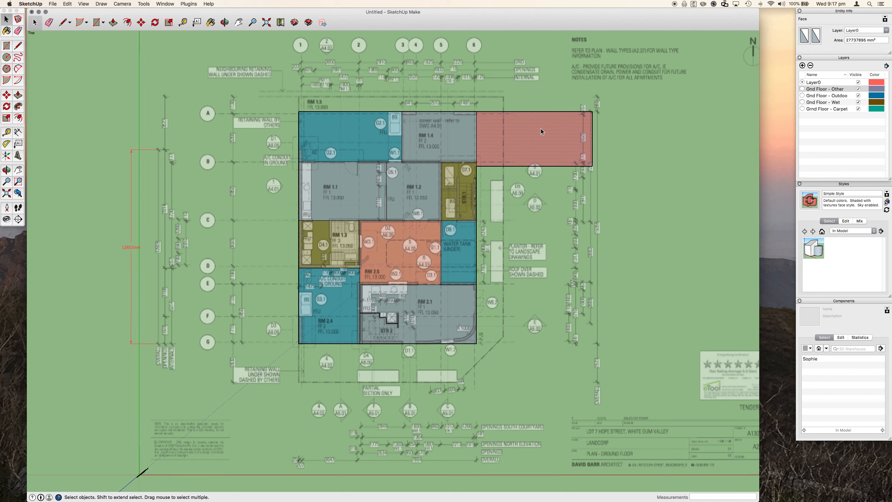
key("Delete")
Assign the RM 2.5 face to the Gnd Floor - Outdoor layer
left_click(400, 261)
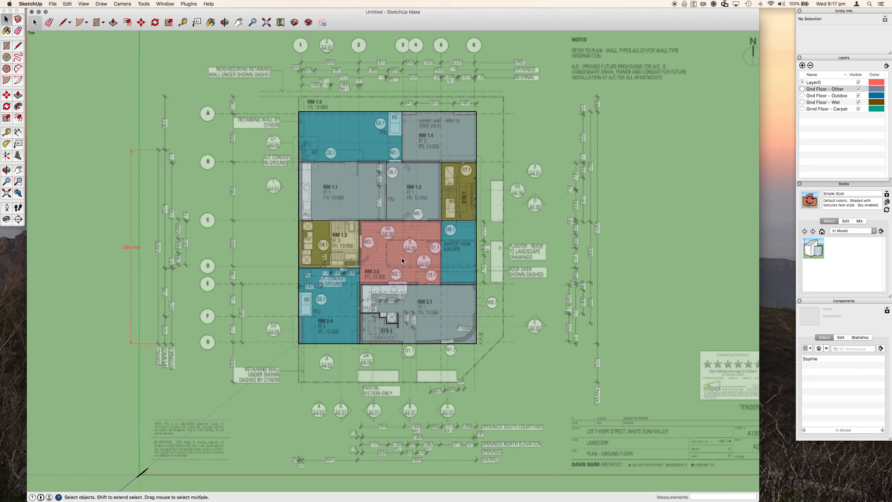
scroll(400, 260, "up", 5)
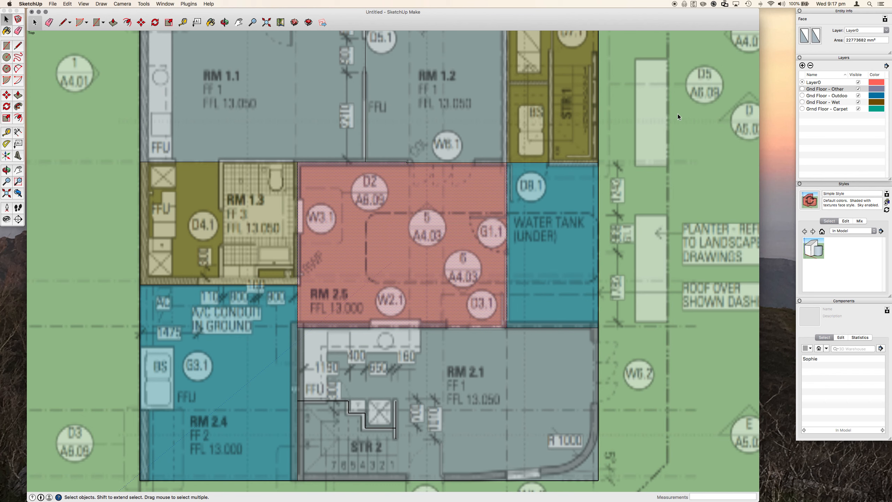
left_click(885, 31)
left_click(871, 43)
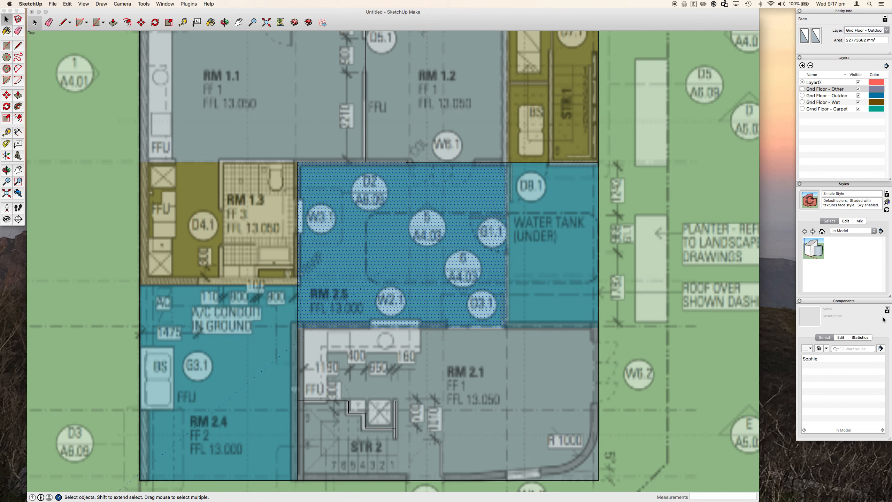
Review the layer colours of all the room faces across the plan
scroll(706, 249, "down", 5)
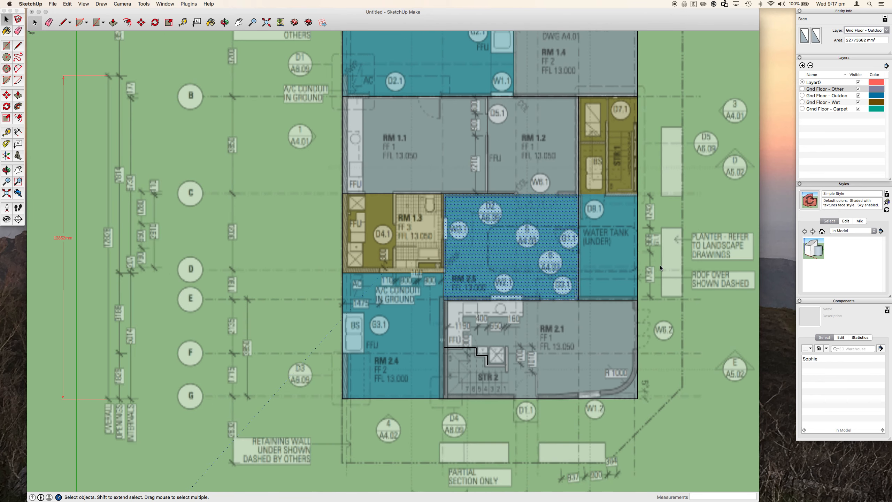
scroll(412, 310, "down", 3)
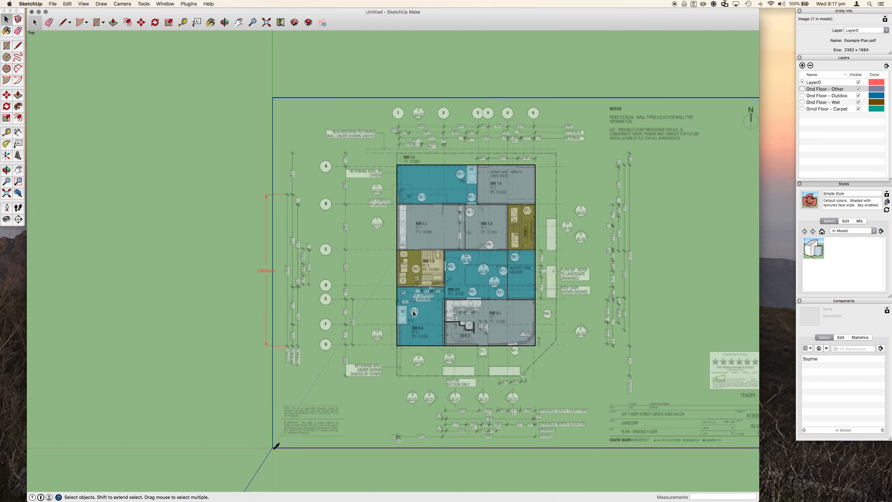
scroll(475, 288, "up", 5)
scroll(412, 300, "down", 3)
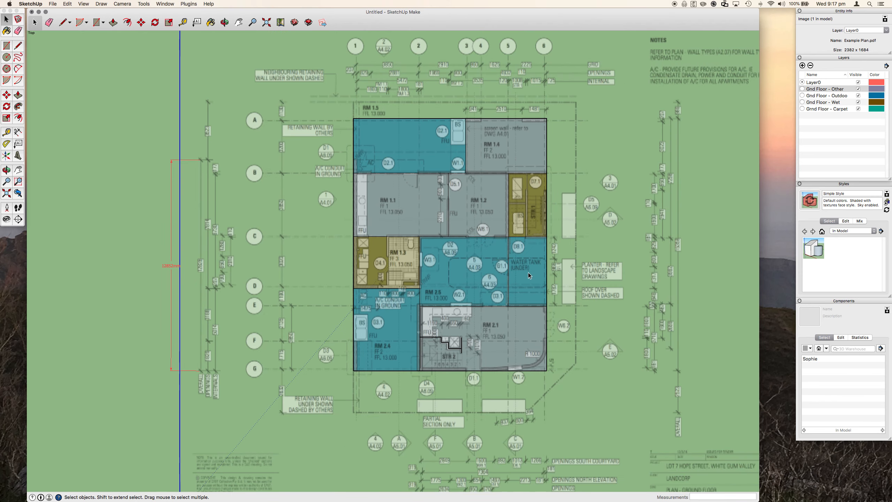
scroll(528, 272, "up", 1)
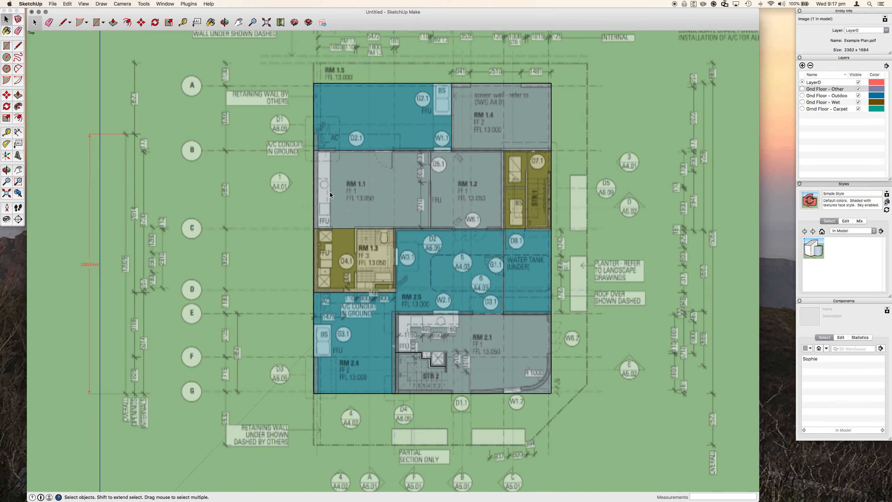
scroll(318, 241, "down", 5)
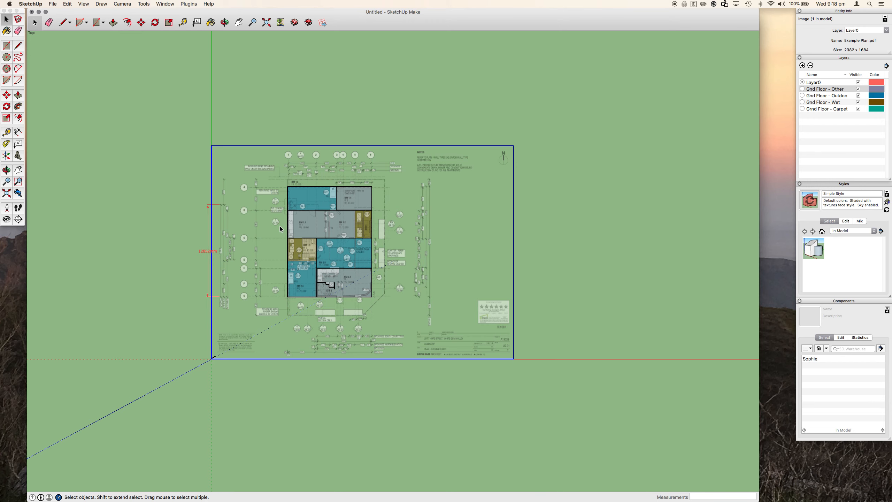
scroll(278, 226, "up", 5)
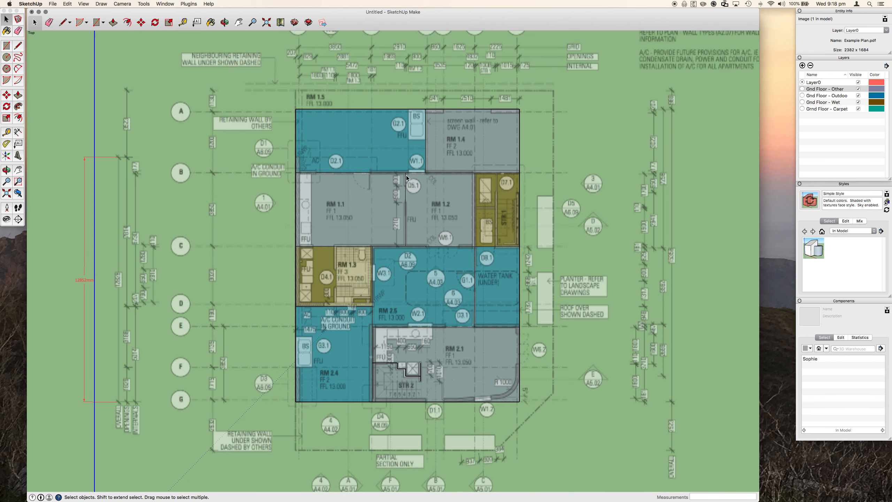
scroll(390, 175, "up", 2)
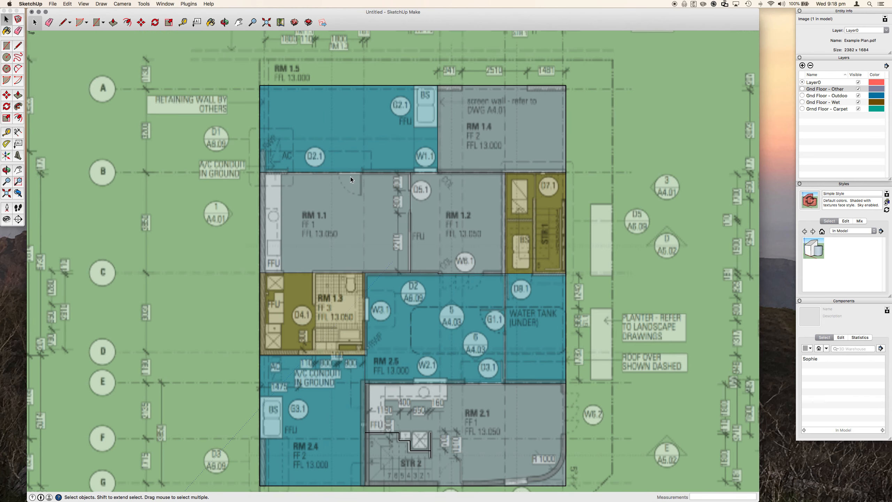
Select the three outer wall edges along the grid-letter side of RM 1.1, RM 1.3 and RM 2.4
left_click(260, 182)
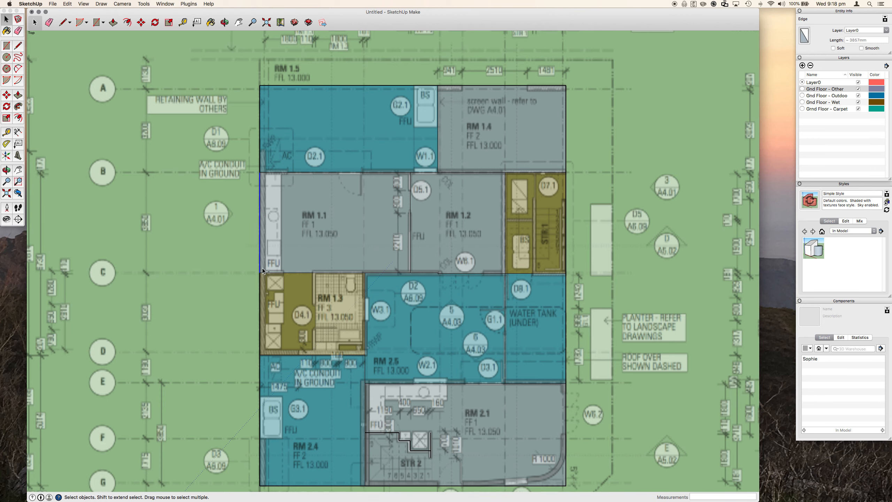
left_click(260, 288, "shift")
scroll(321, 139, "down", 3)
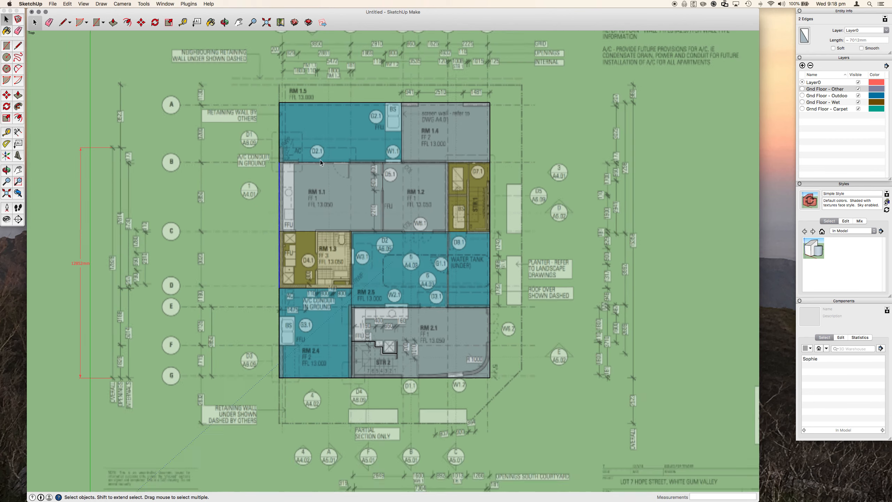
scroll(288, 329, "up", 2)
scroll(289, 310, "down", 3)
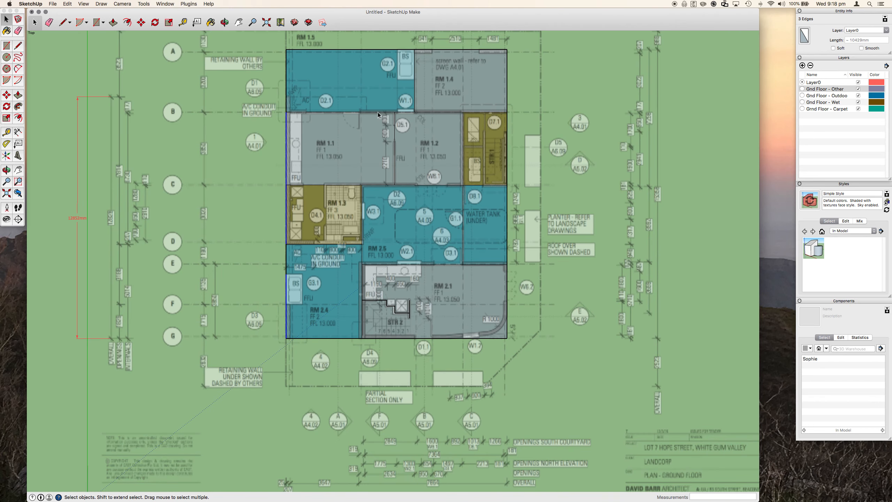
left_click(421, 50, "shift")
left_click(421, 51, "shift")
Add a new layer named External Walls
left_click(802, 66)
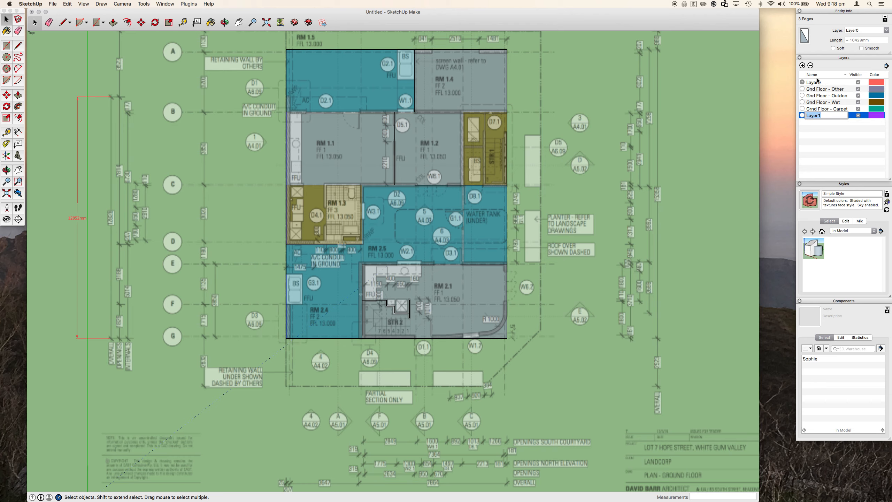
type("External Walls")
key("Return")
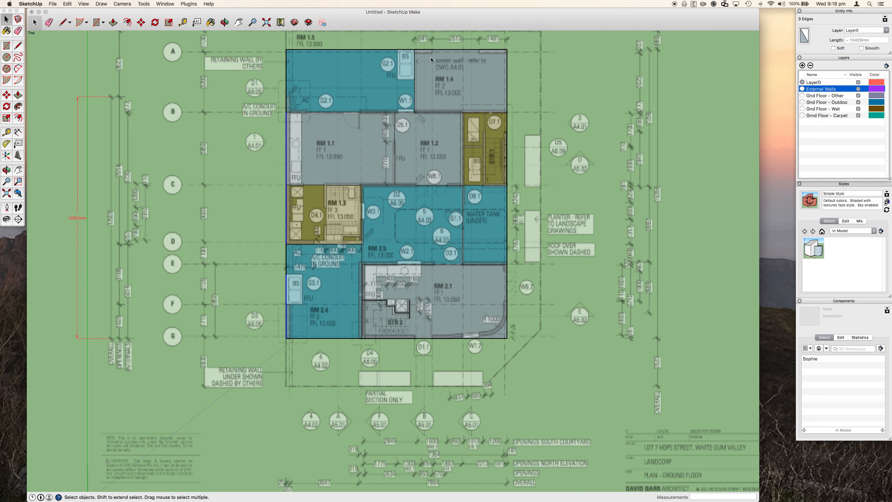
Extend the selection with the wall edges around RM 1.4, between RM 1.5 and RM 1.1, and between RM 2.1, RM 2.4 and RM 2.5
left_click(441, 50, "shift")
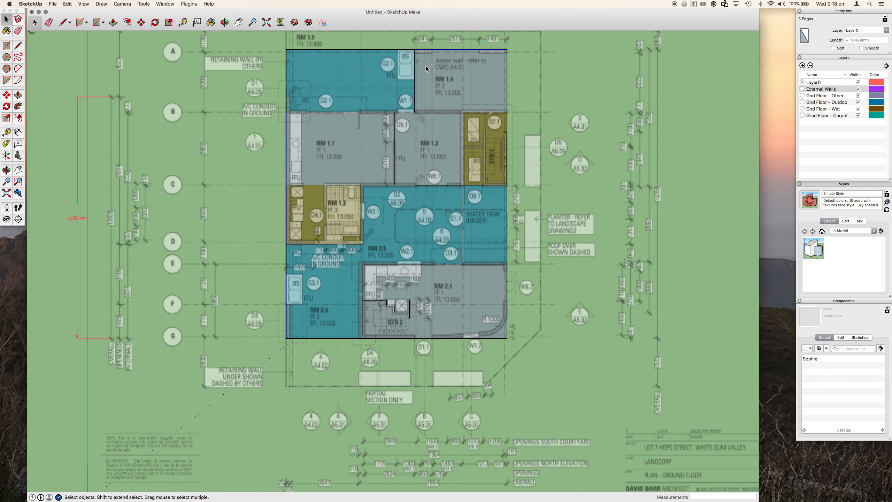
left_click(415, 86, "shift")
left_click(378, 113, "shift")
left_click(362, 321, "shift")
left_click(362, 281, "shift")
left_click(370, 265, "shift")
left_click(371, 264, "shift")
left_click(377, 268, "shift")
left_click(478, 265, "shift")
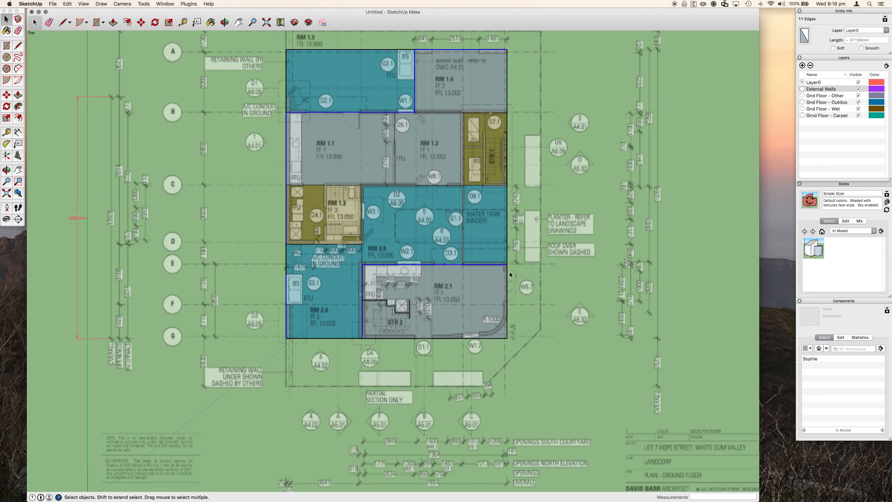
Add the outer edges of RM 2.1 and the remaining exterior wall edges around RM 1.2, STR 1 and RM 1.3 to the selection
left_click(507, 278, "shift")
left_click(497, 338, "shift")
left_click(498, 186, "shift")
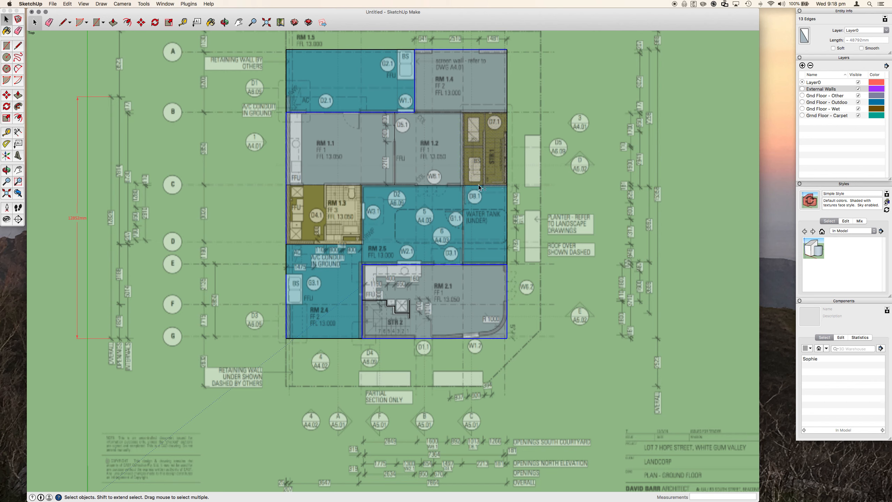
left_click(478, 113, "shift")
left_click(493, 116, "shift")
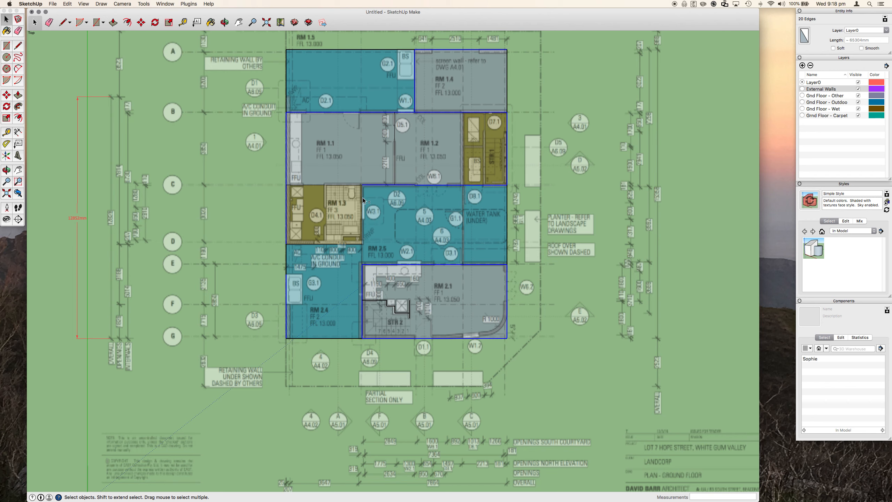
left_click(360, 243, "shift")
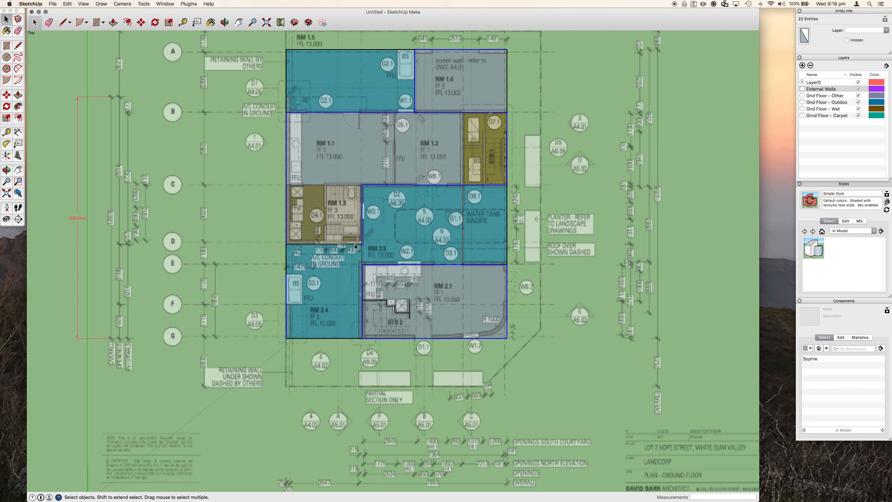
left_click(355, 243, "shift")
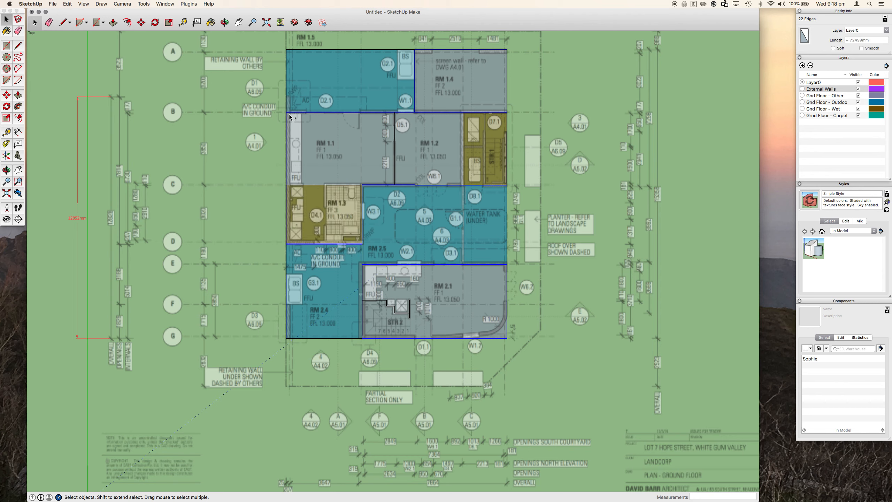
Adjust the edge selection around RM 1.4 and assign the selected edges to the External Walls layer
left_click(414, 73, "shift")
left_click(415, 84, "shift")
left_click(440, 112, "shift")
left_click(415, 85, "shift")
left_click(507, 101, "shift")
left_click(886, 31)
scroll(880, 38, "up", 1)
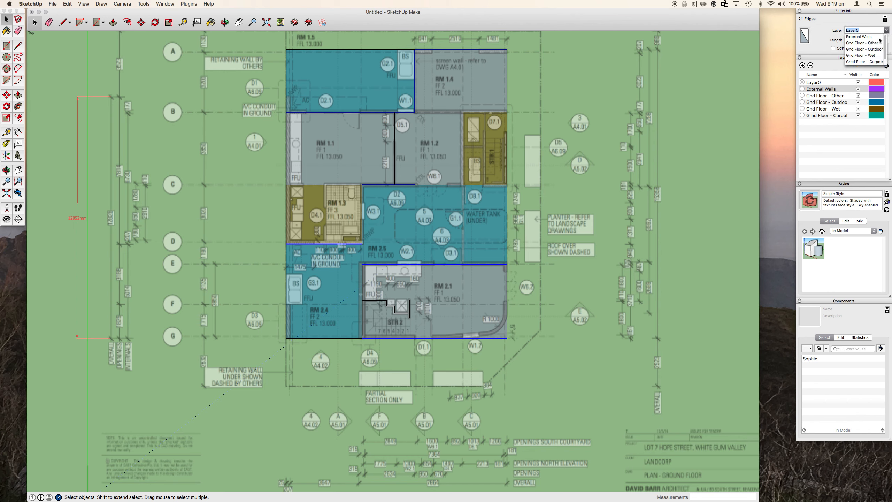
left_click(867, 36)
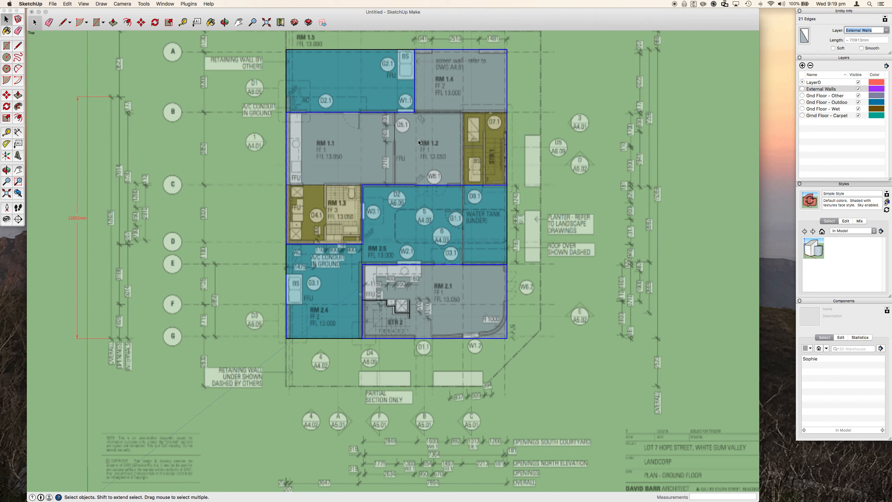
Check the layer assigned to the edges above RM 1.4 and below RM 2.1
left_click(543, 69)
left_click(445, 50)
triple_click(446, 51)
left_click(500, 338)
Trace the curved R 1000 corner wall of RM 2.1 with connected line segments between the room's two outer edges
scroll(498, 332, "up", 3)
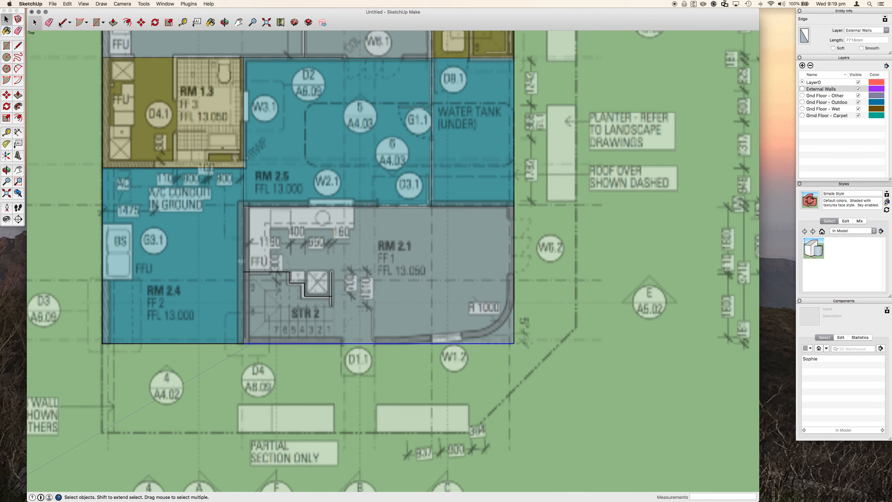
left_click(61, 23)
left_click(387, 343)
left_click(484, 333)
left_click(499, 320)
left_click(511, 304)
left_click(513, 278)
Select the four line segments tracing the curved R 1000 corner of RM 2.1 and assign them to the External Walls layer
left_click(35, 23)
scroll(438, 335, "up", 5)
left_click(503, 333)
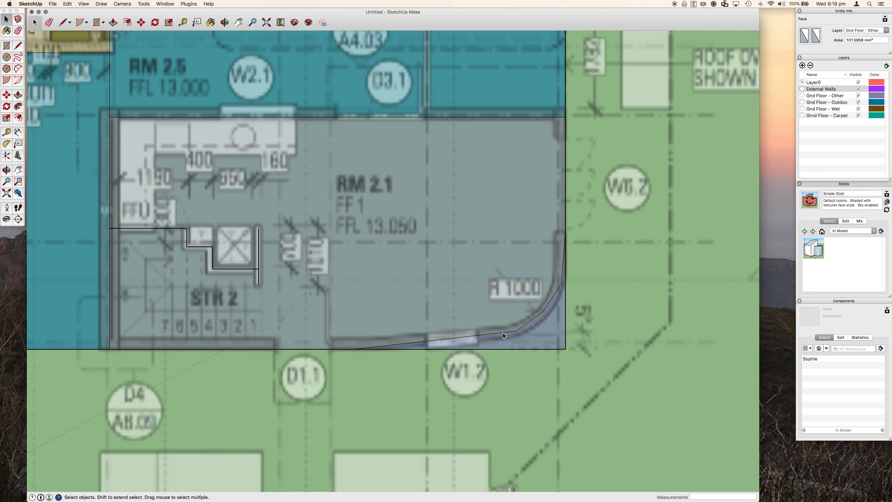
left_click(496, 333)
left_click(534, 318, "shift")
left_click(538, 315, "shift")
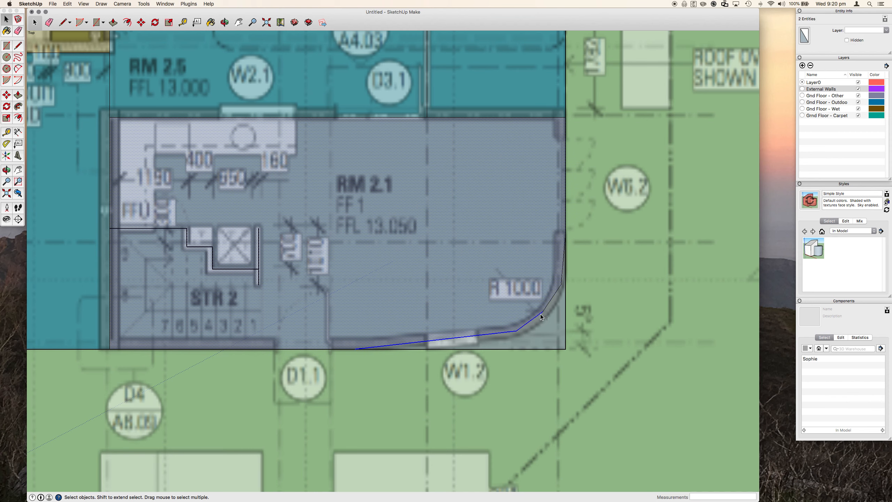
left_click(550, 303, "shift")
left_click(563, 264, "shift")
left_click(500, 239, "shift")
left_click(885, 30)
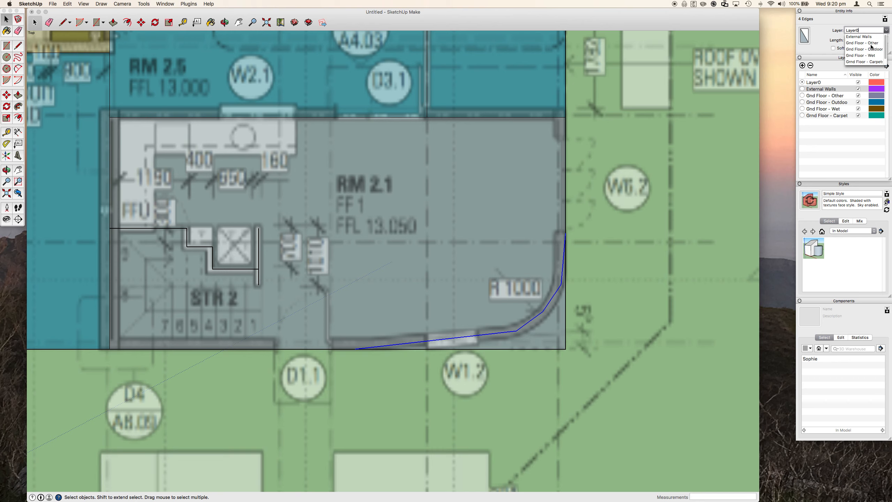
left_click(871, 38)
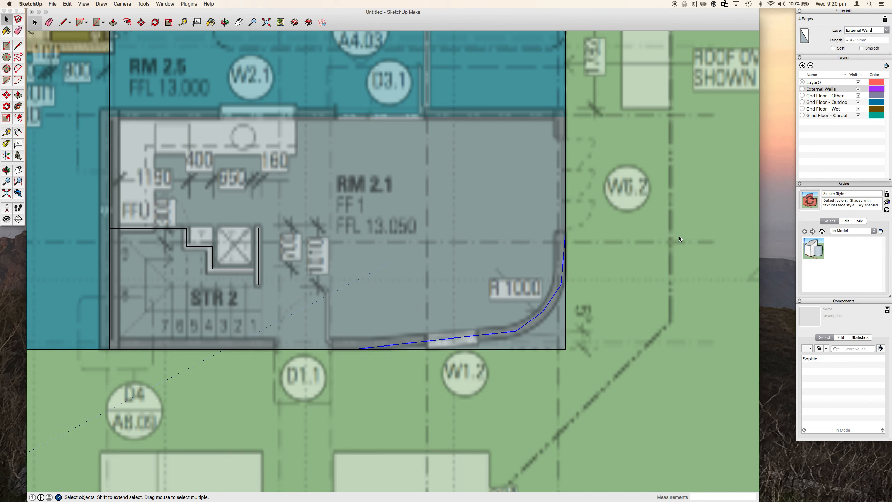
Delete the leftover square-corner face and edges outside the curved R 1000 wall of RM 2.1
left_click(548, 327)
left_click(553, 348, "shift")
key("Delete")
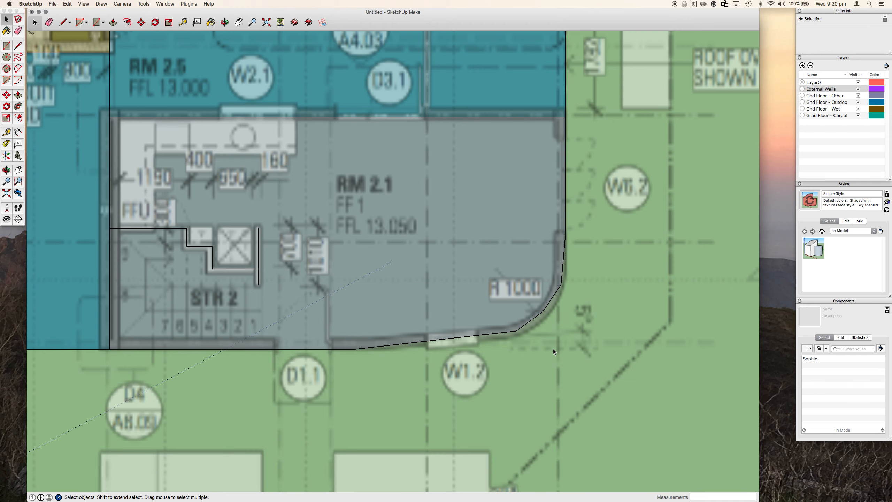
Measure the total area of all faces on the layer of the RM 1.1 face and close the result
scroll(575, 292, "down", 10)
scroll(479, 313, "down", 3)
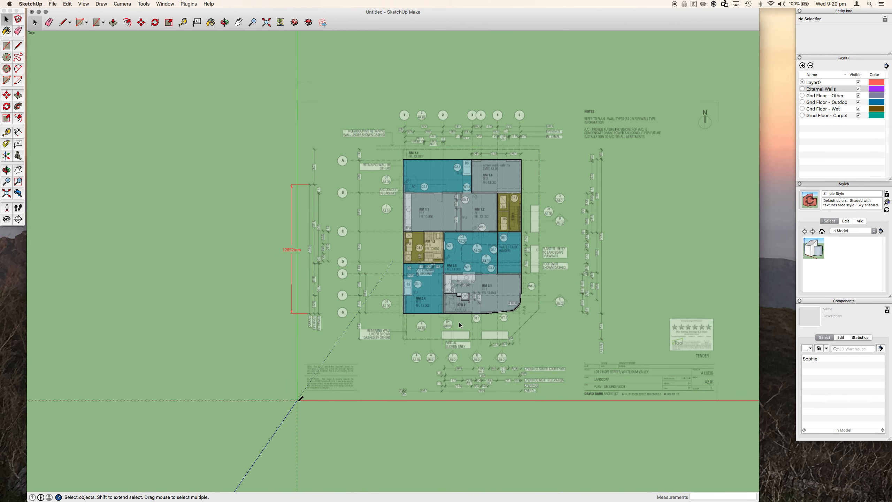
scroll(458, 323, "up", 5)
scroll(465, 259, "up", 3)
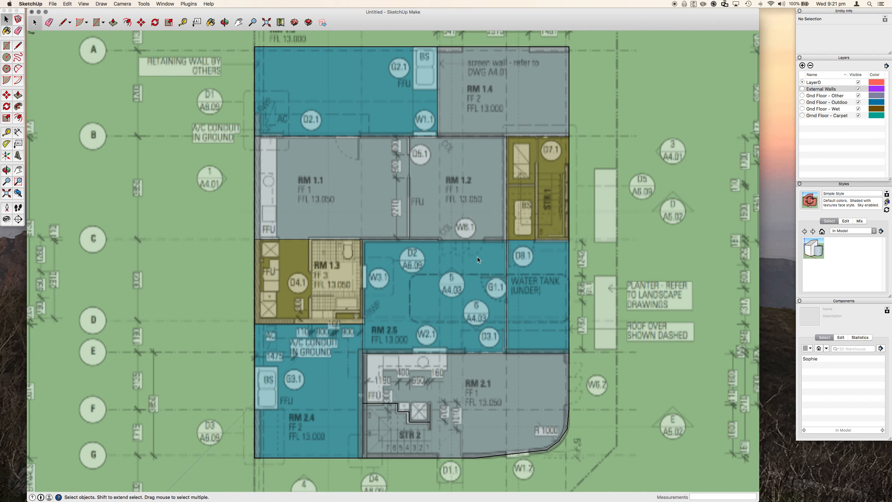
right_click(345, 186)
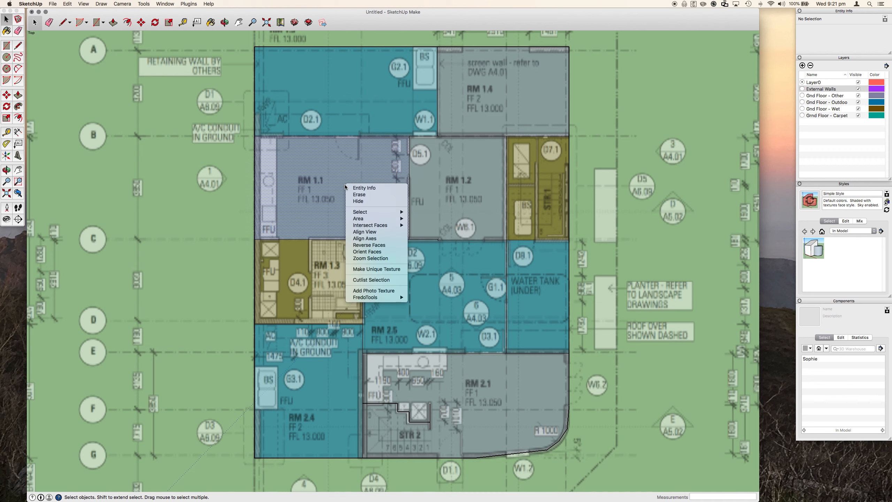
mouse_move(361, 220)
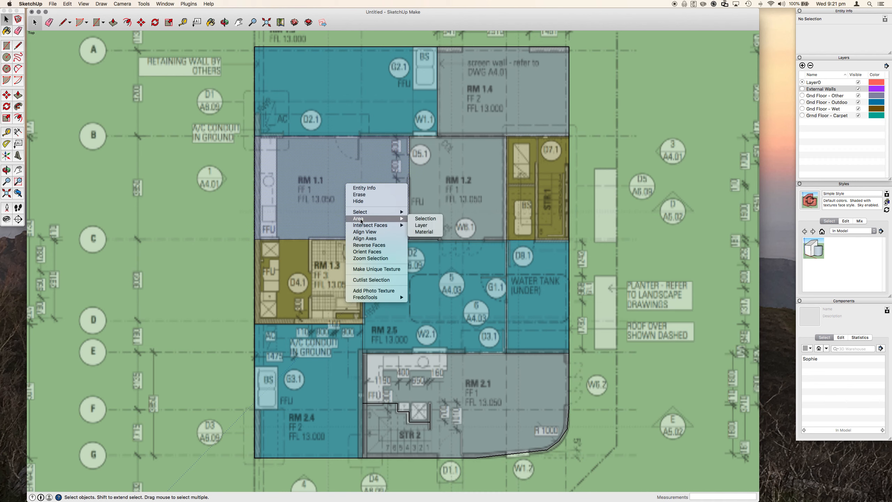
left_click(423, 229)
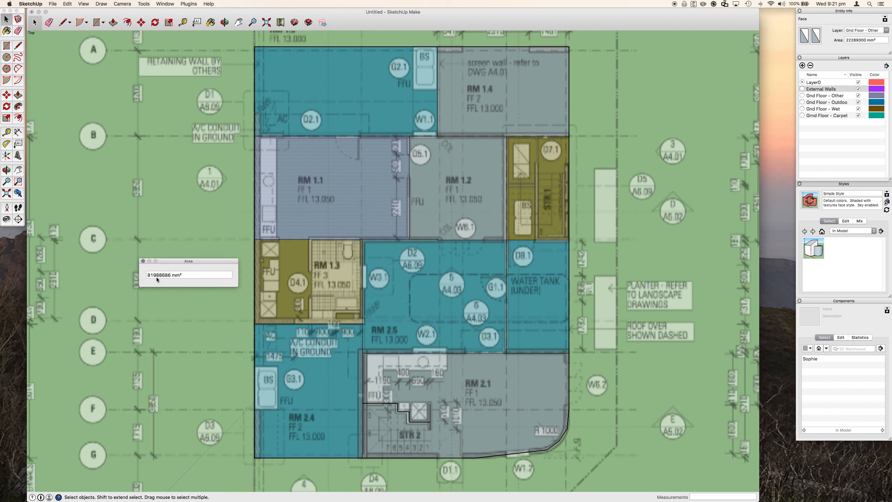
left_click(142, 261)
Set the model's length units to decimal meters with 0.000m precision
left_click(184, 2)
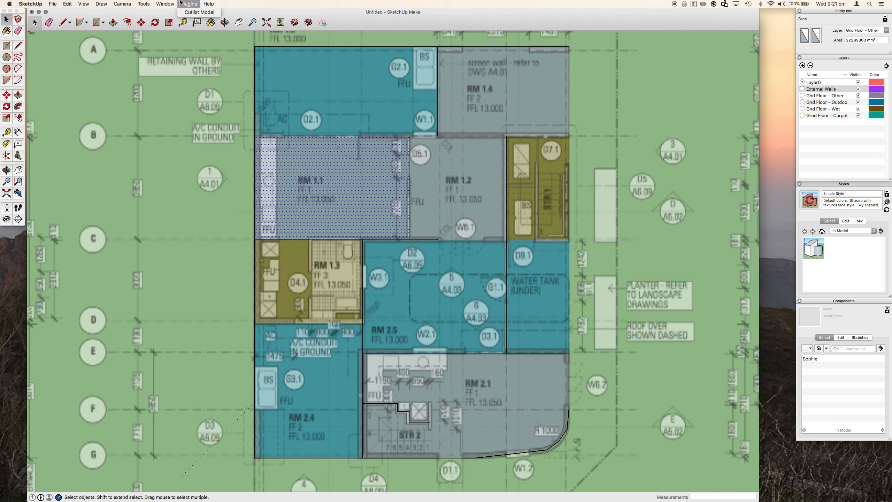
mouse_move(169, 4)
left_click(167, 60)
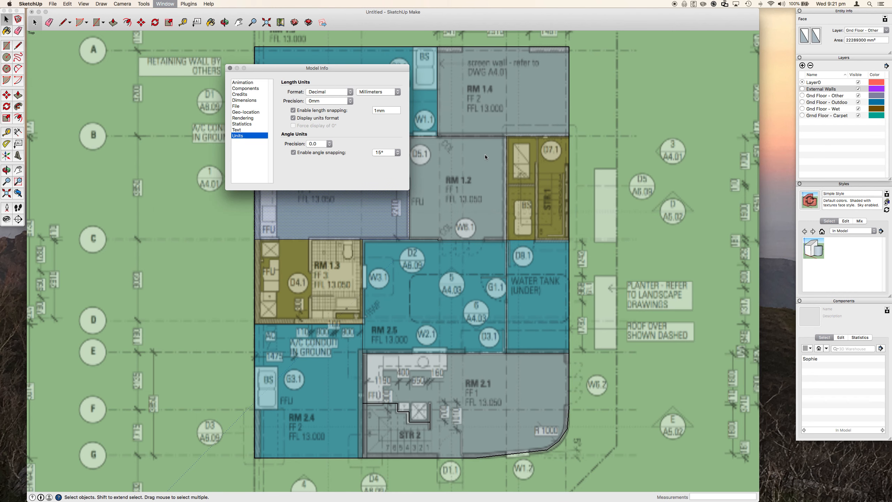
left_click(317, 92)
left_click(317, 92)
left_click(382, 92)
left_click(366, 104)
left_click(338, 102)
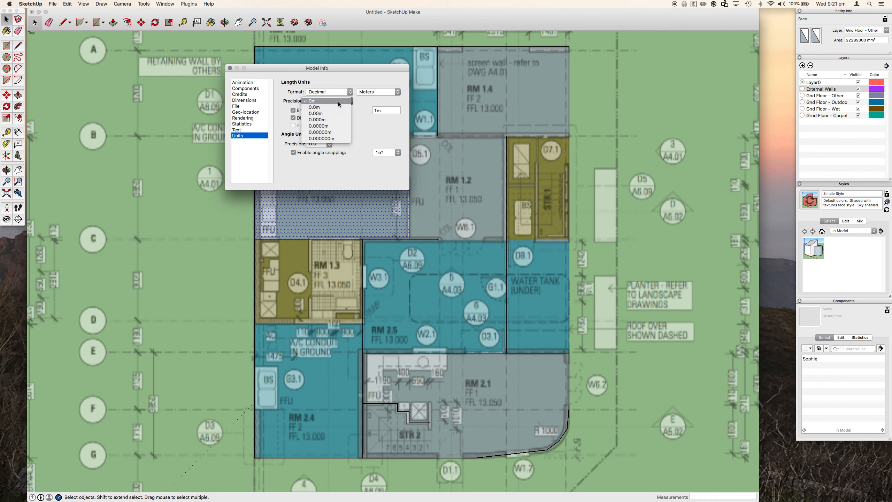
left_click(336, 119)
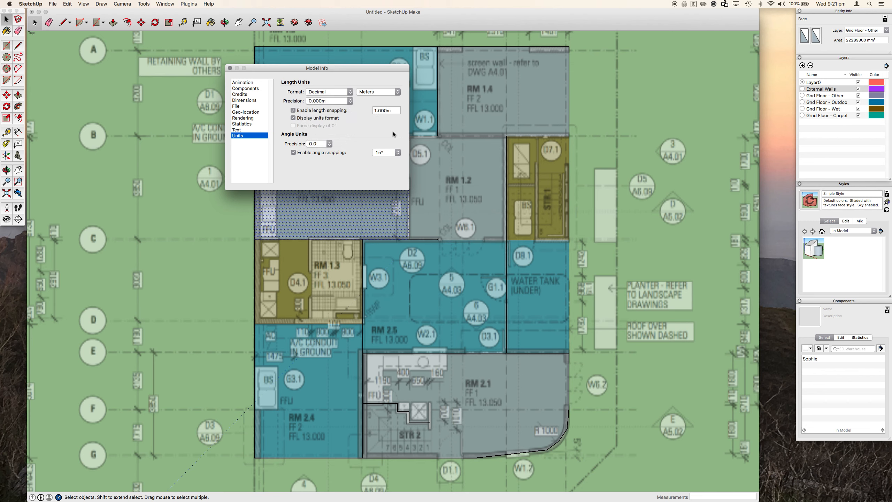
Set the length snapping increment to 0.001m and close the model settings
left_click(386, 110)
type("1")
key("Delete")
key("BackSpace")
type("0")
key("Return")
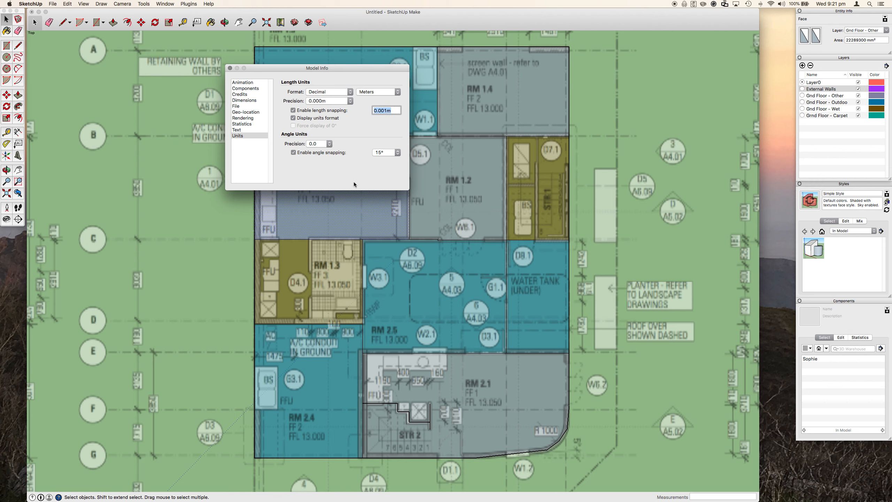
left_click(400, 59)
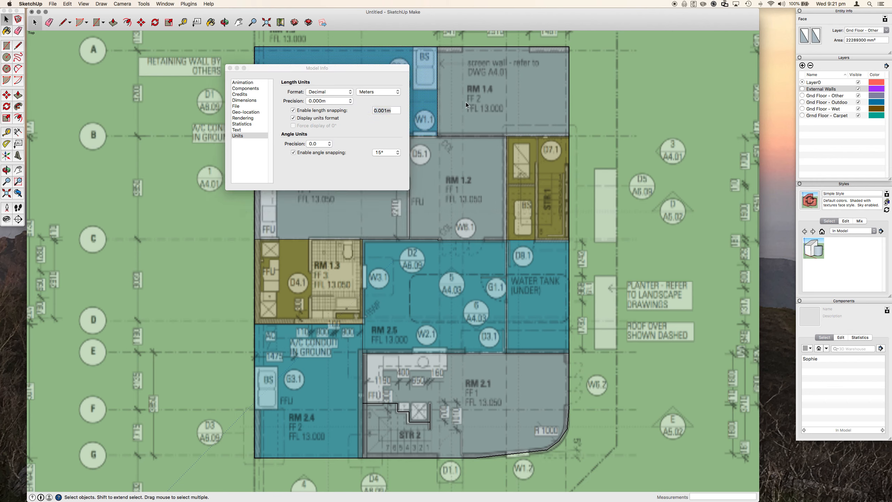
left_click(231, 69)
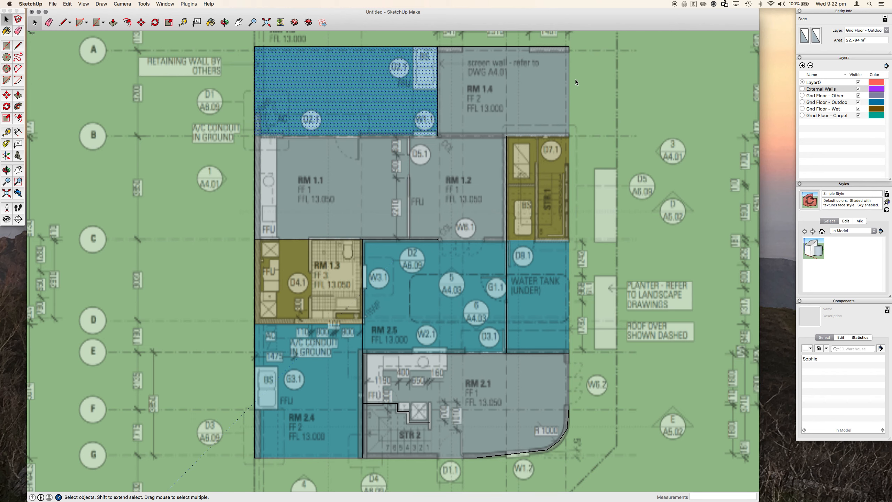
Measure the total area of the layer containing the RM 1.4 face, then close the result
right_click(516, 86)
mouse_move(530, 121)
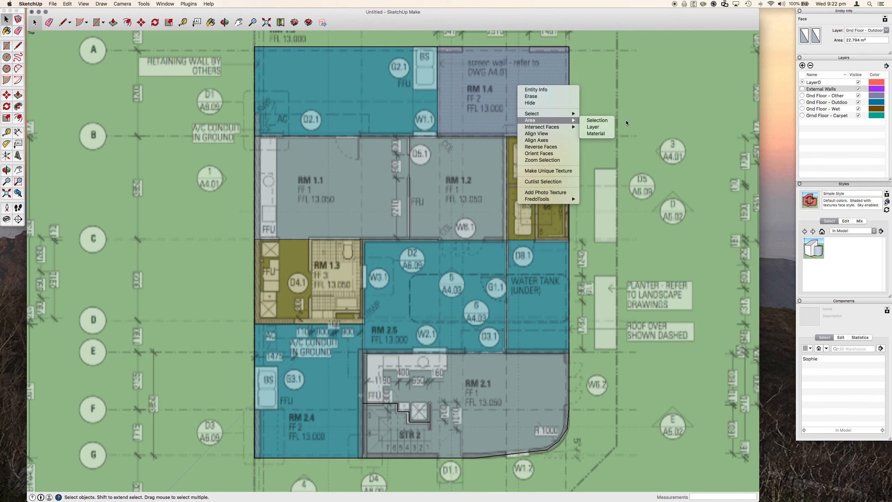
left_click(605, 126)
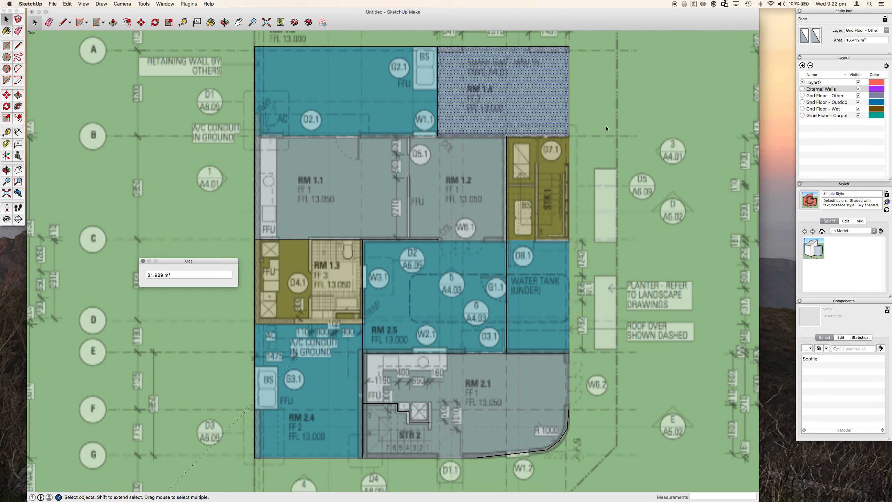
left_click(142, 261)
Select all faces on the same layer as RM 1.4, check their combined area and clear the selection
left_click(456, 190)
right_click(490, 105)
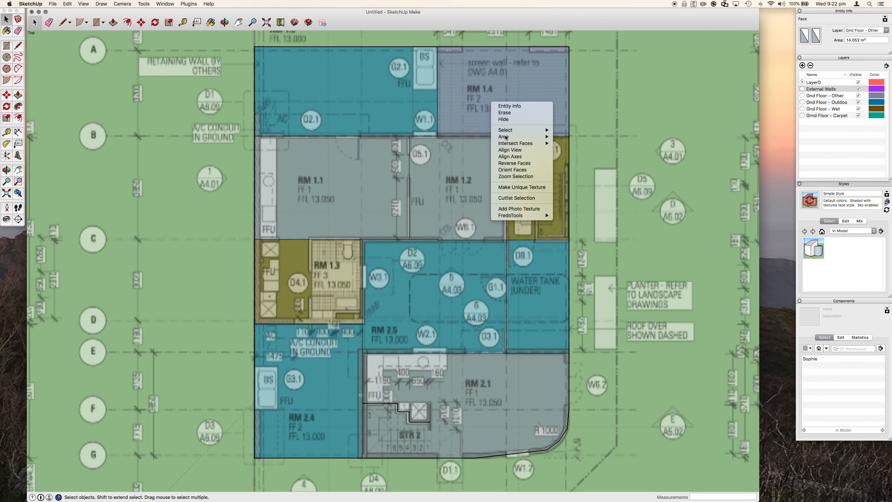
mouse_move(526, 131)
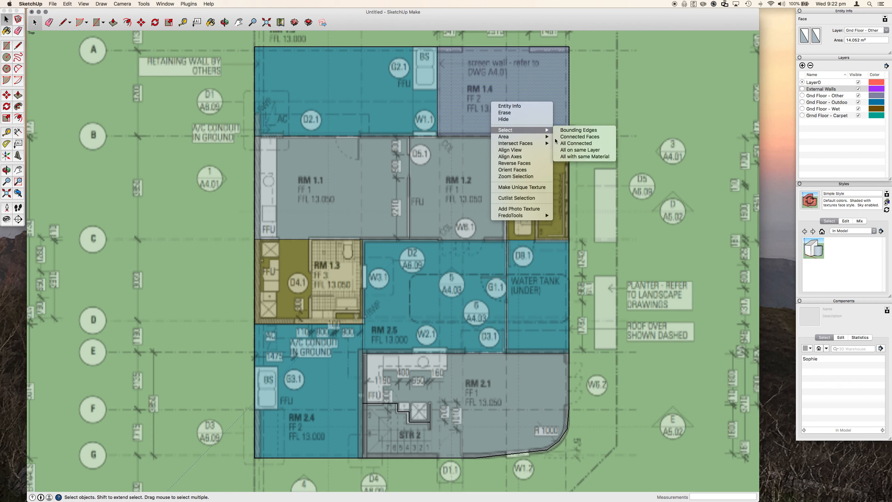
left_click(567, 150)
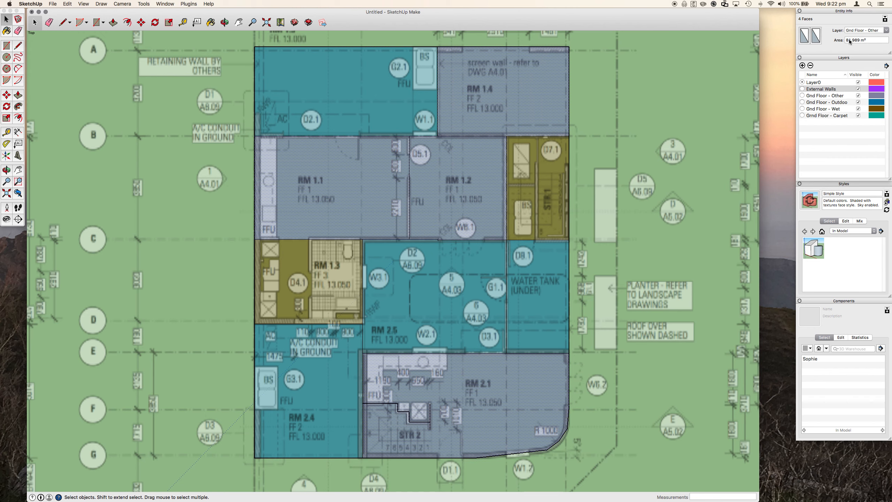
left_click(599, 99)
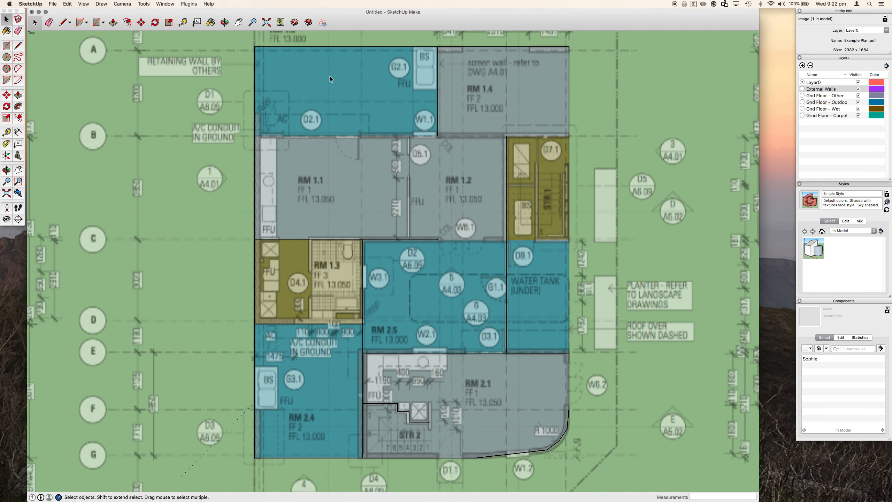
Select all the connected floor plan geometry and generate a FredoTools Report on Areas in m²
left_click(165, 4)
mouse_move(198, 218)
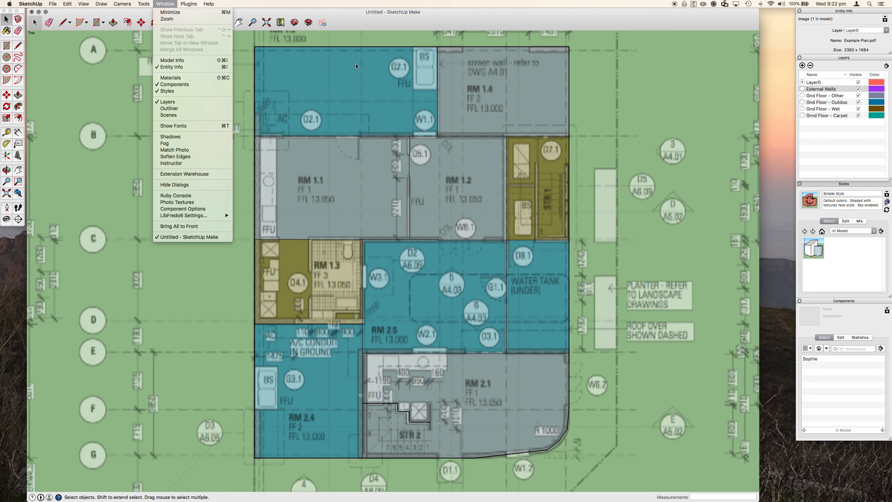
left_click(327, 70)
triple_click(367, 75)
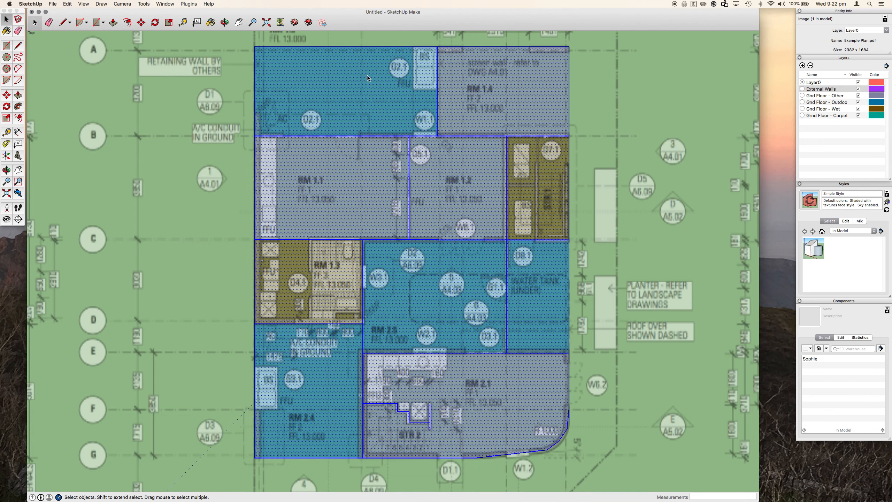
right_click(347, 72)
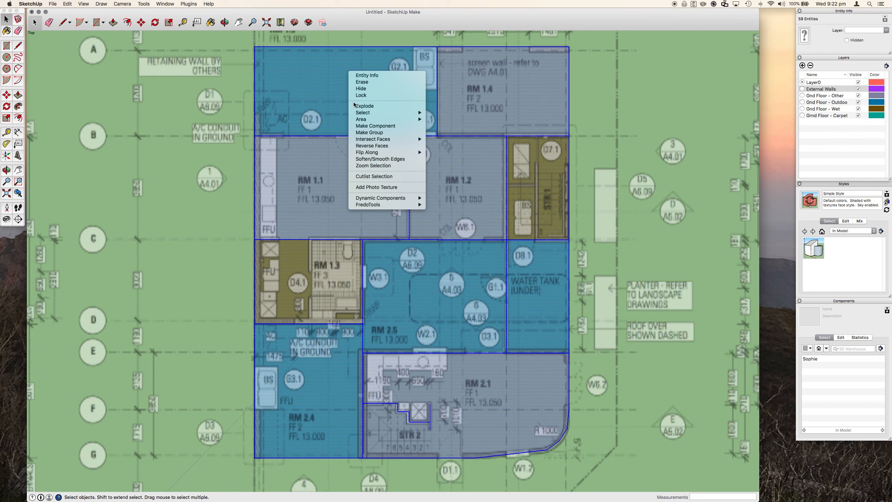
mouse_move(374, 207)
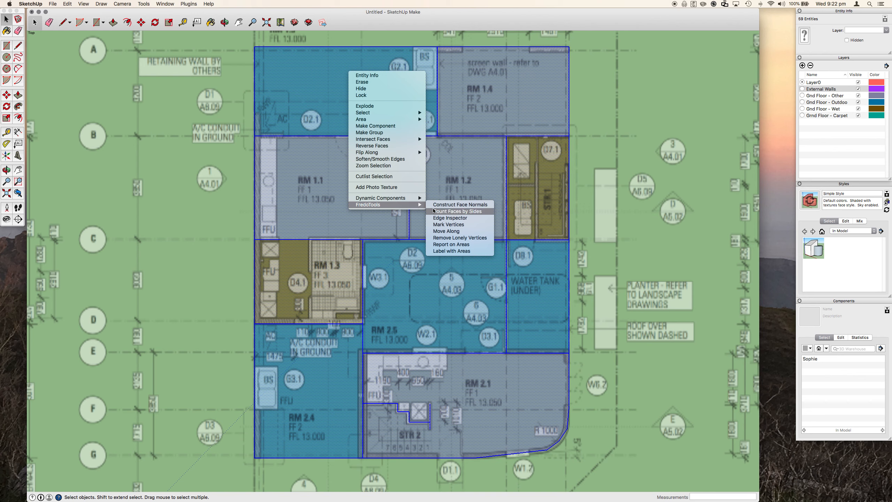
left_click(458, 250)
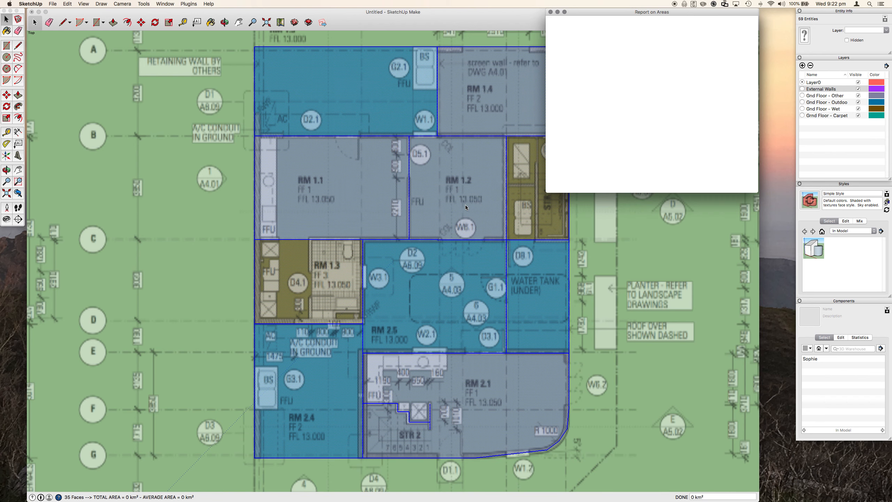
left_click_drag(609, 9, 313, 64)
left_click(342, 78)
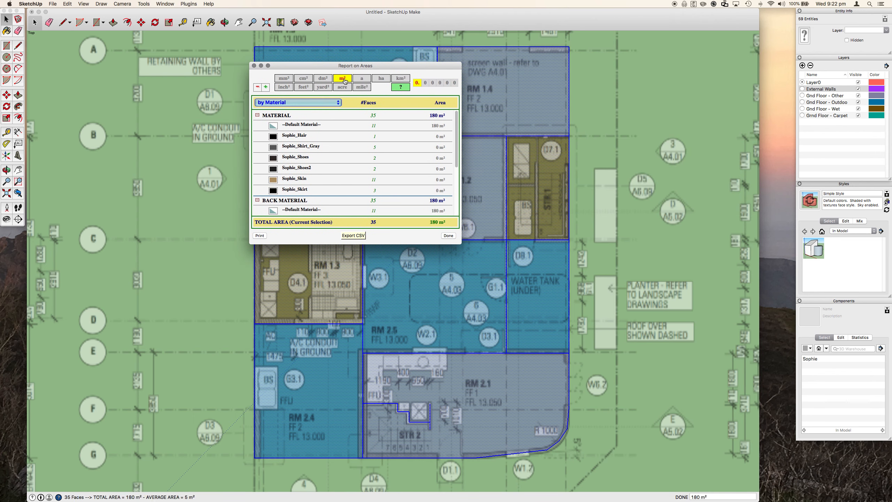
Group the area report by layer, review each layer's area and close the report
left_click(301, 101)
left_click(298, 111)
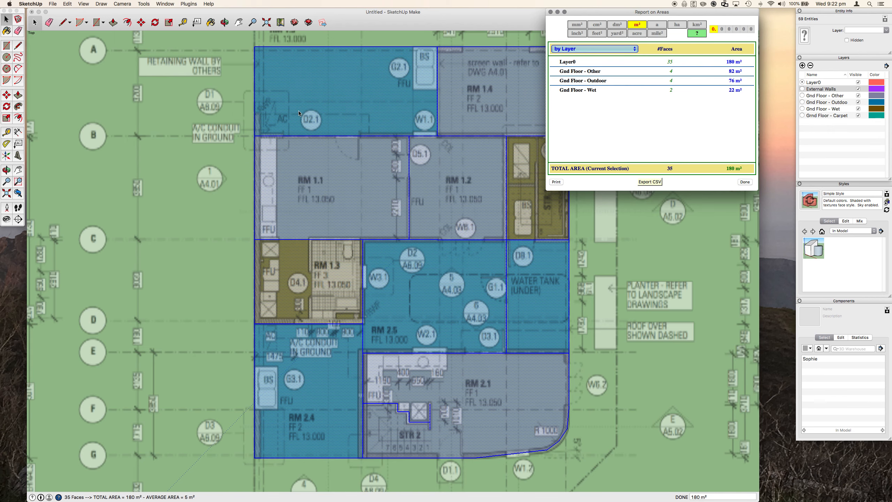
left_click_drag(680, 14, 318, 112)
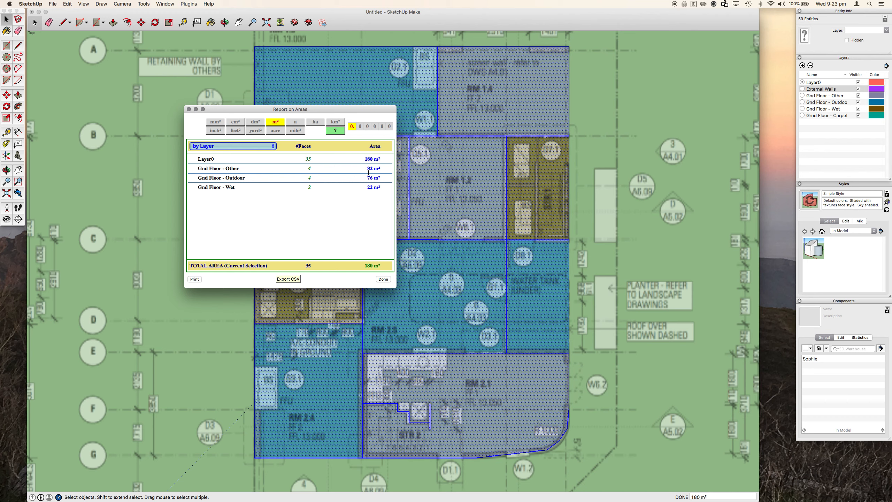
left_click(287, 279)
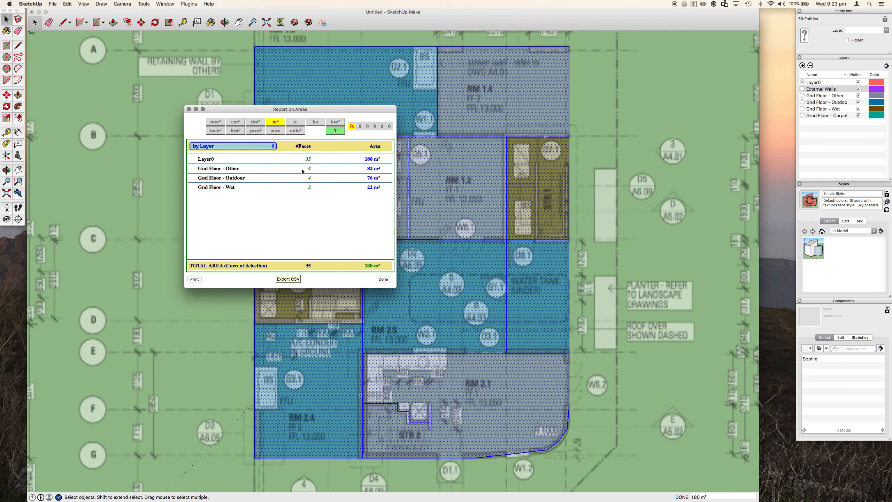
left_click(188, 110)
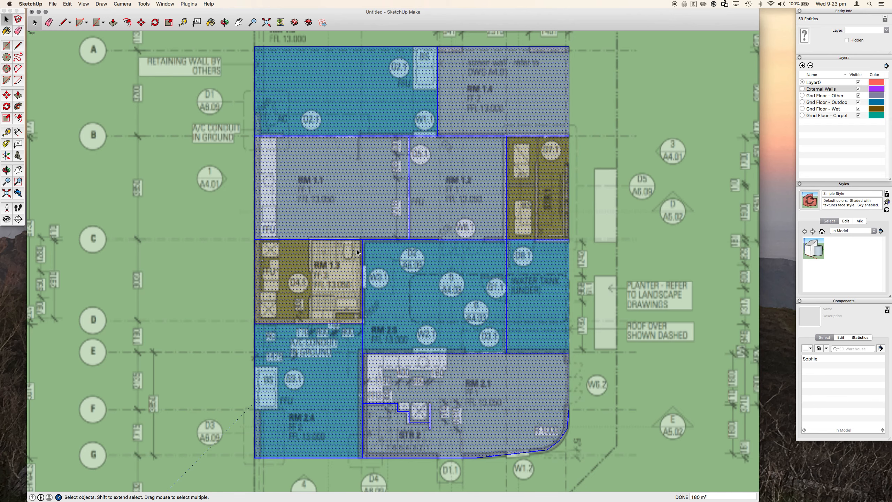
scroll(355, 279, "down", 3)
scroll(402, 263, "up", 2)
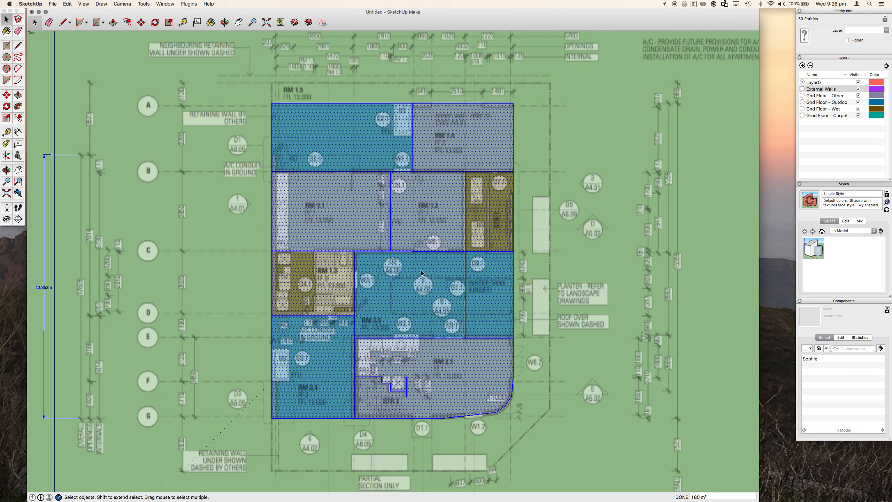
mouse_move(565, 499)
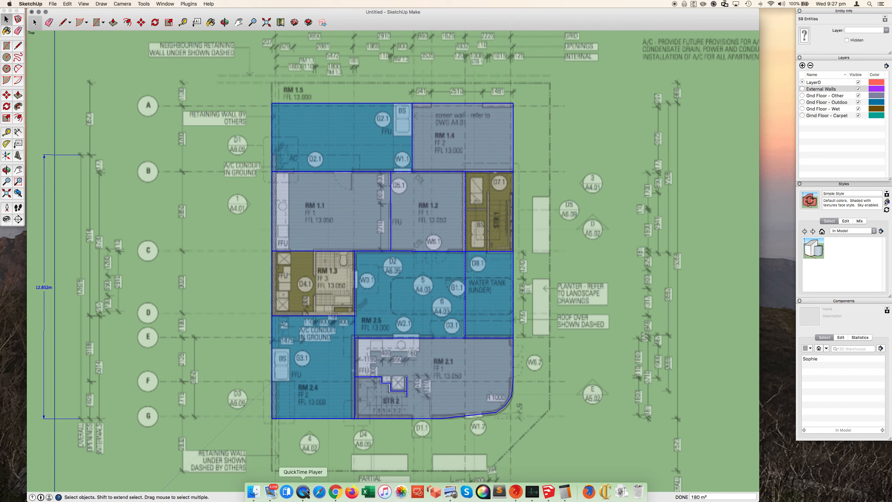
Switch to the Google Chrome window, open a new tab and look through the recently closed and visited pages in the browsing history
mouse_move(337, 492)
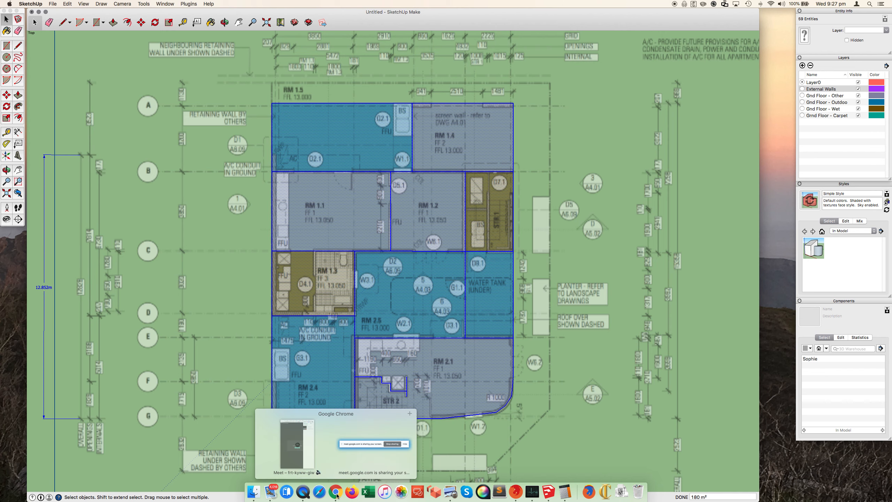
left_click(296, 444)
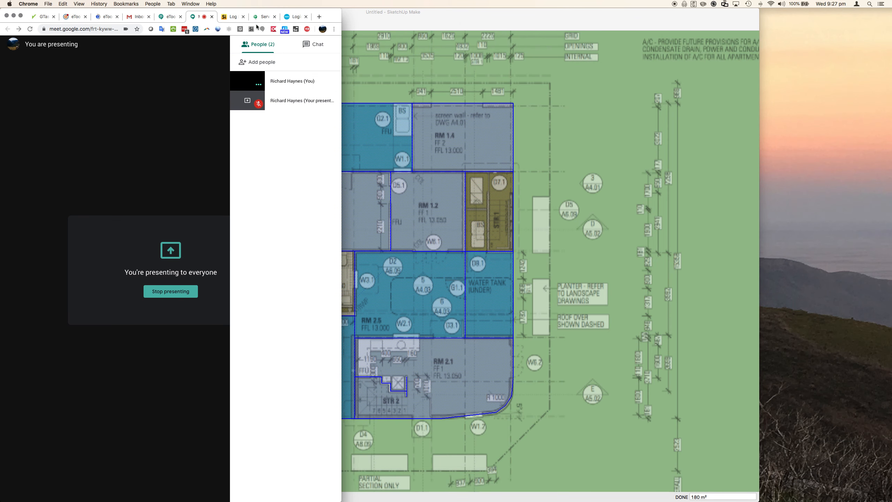
left_click(318, 17)
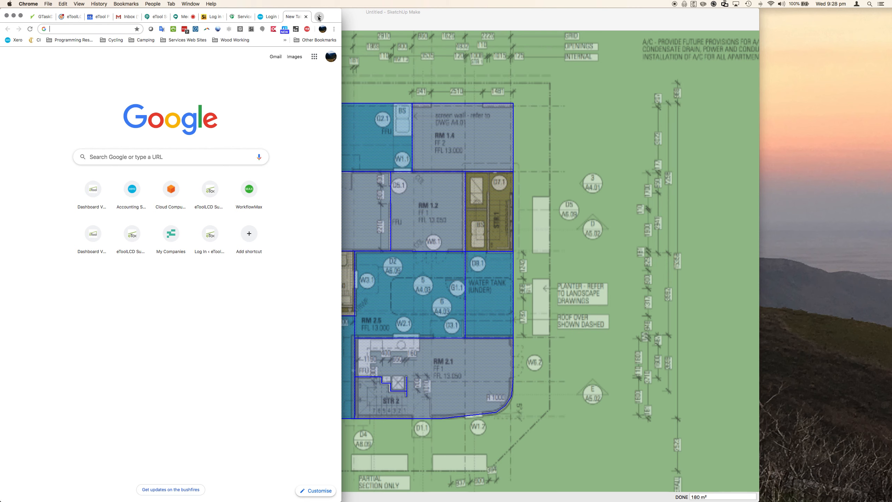
left_click(98, 4)
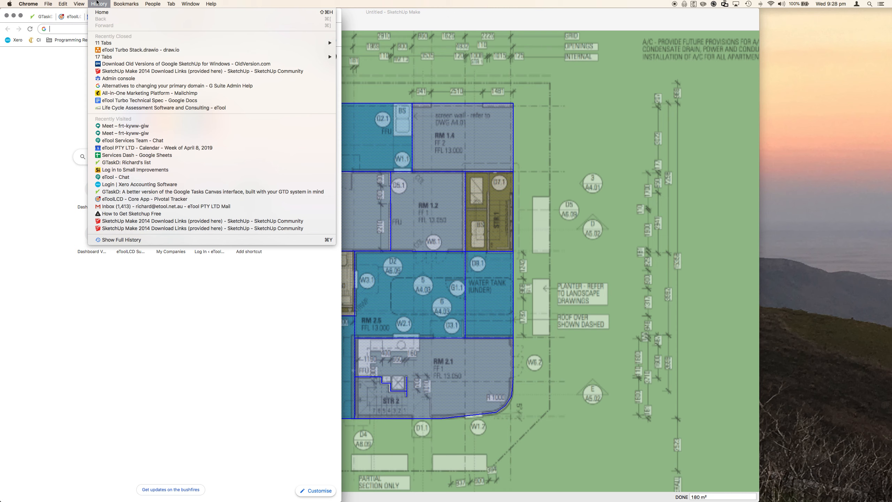
mouse_move(106, 44)
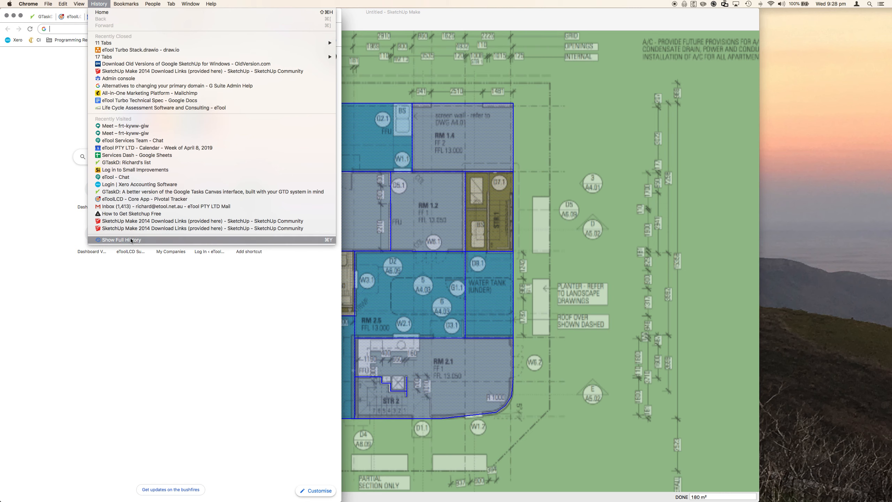
left_click(107, 4)
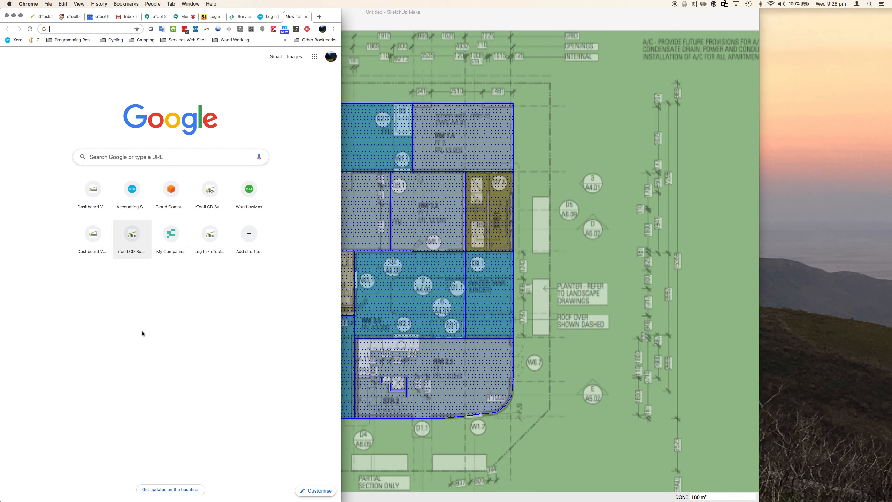